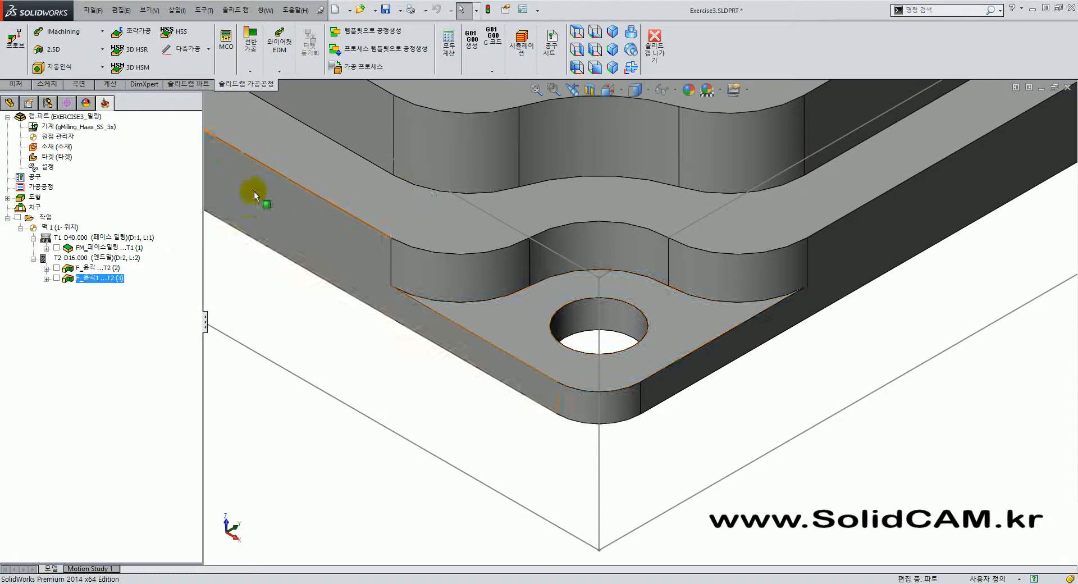
# Start a 2.5D profile operation and chain the three bottom arcs of the front corner recess as its first geometry chain
pyautogui.click(62, 49)
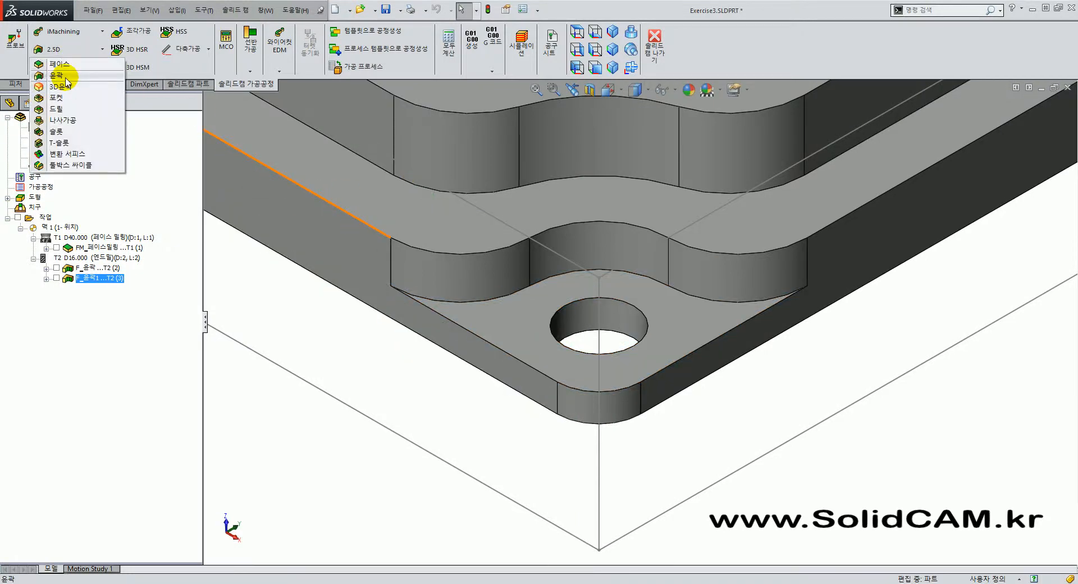
pyautogui.click(65, 78)
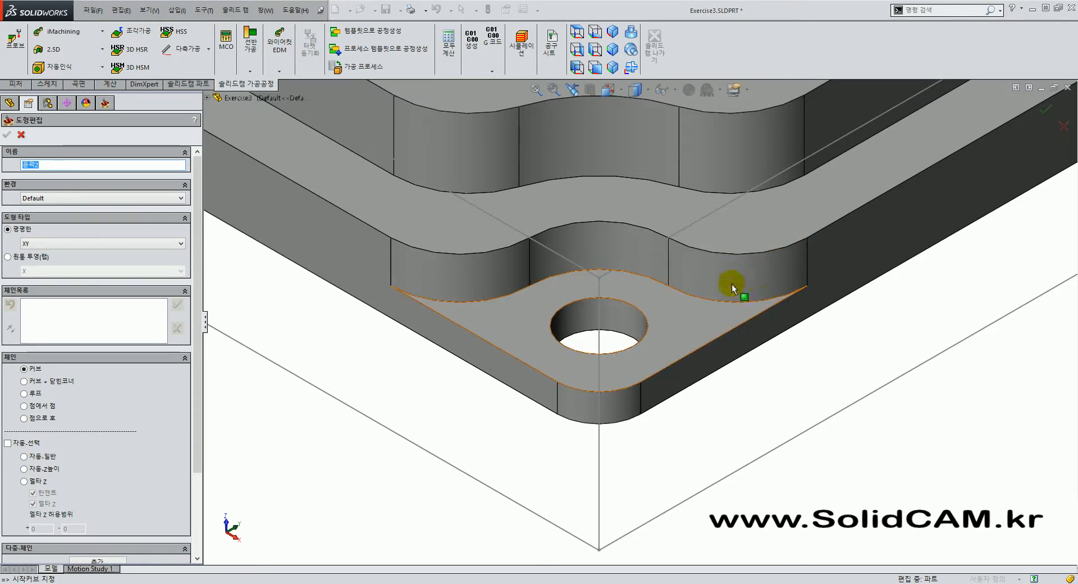
pyautogui.click(781, 300)
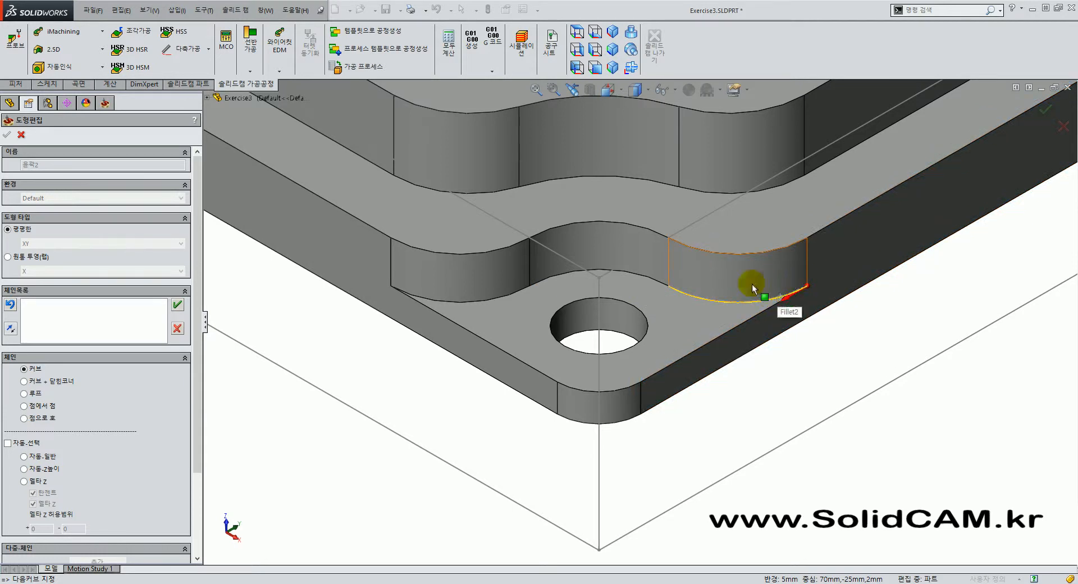
pyautogui.click(633, 276)
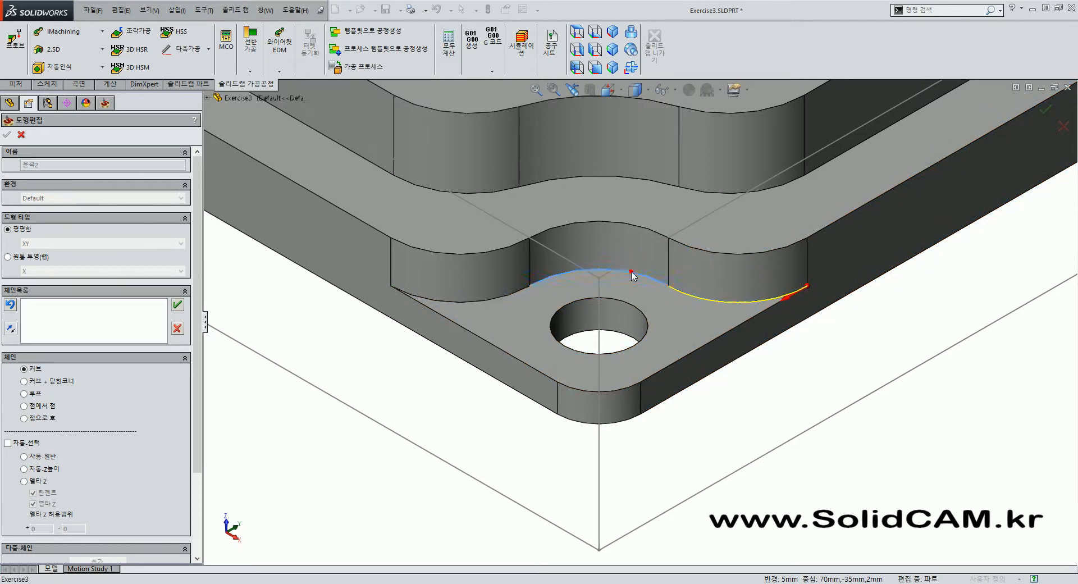
pyautogui.click(500, 297)
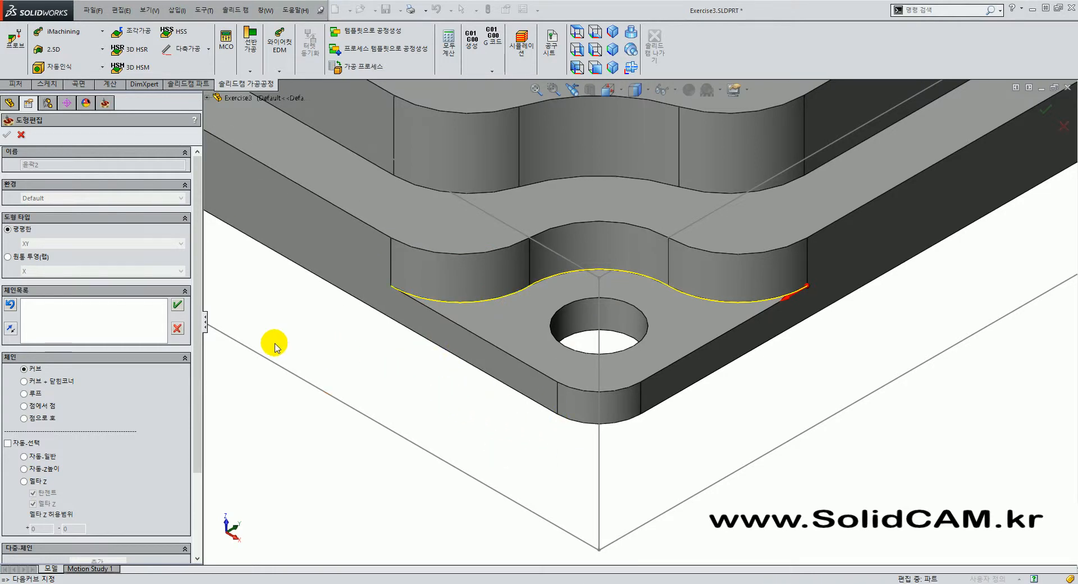
pyautogui.click(179, 307)
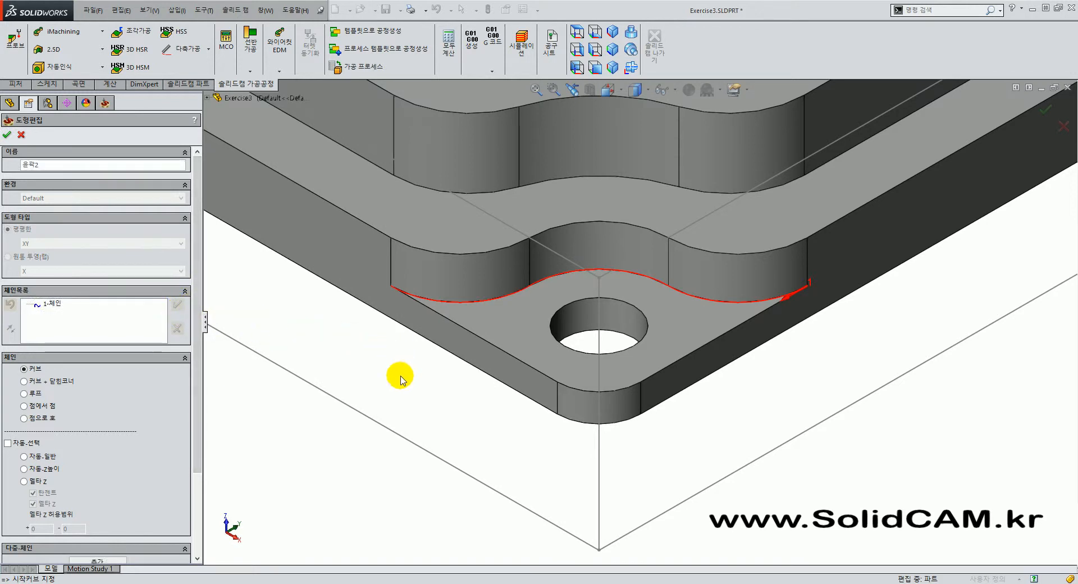
# Add the bottom arcs of a second corner recess as the second chain of the profile geometry
pyautogui.scroll(10, 400, 376)
pyautogui.moveTo(472, 354); pyautogui.dragTo(430, 359, button='middle')
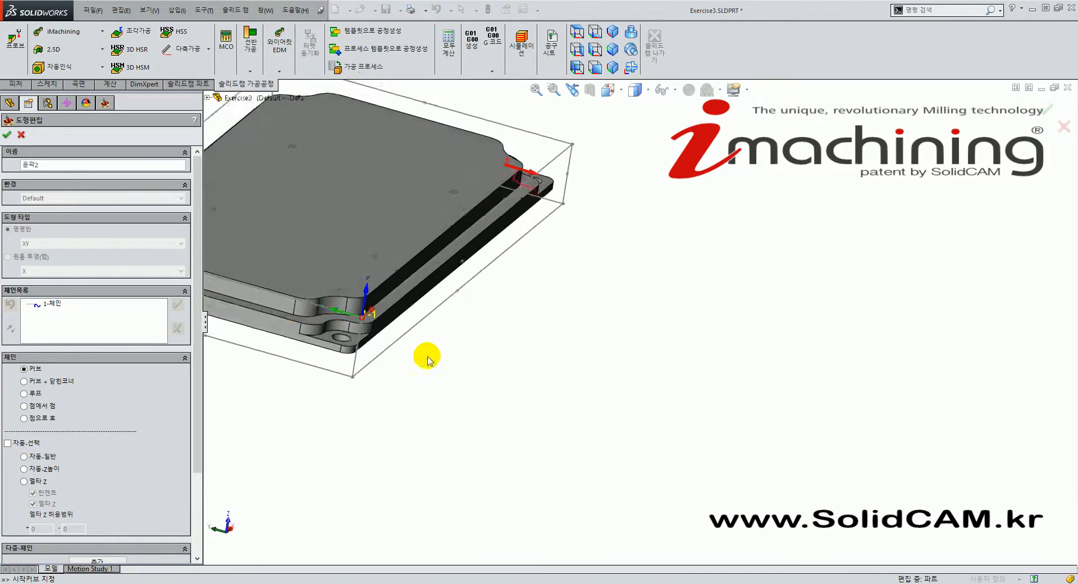
pyautogui.scroll(-2, 253, 328)
pyautogui.scroll(4, 339, 326)
pyautogui.scroll(-5, 409, 321)
pyautogui.moveTo(572, 365); pyautogui.dragTo(551, 381, button='middle')
pyautogui.scroll(-5, 617, 359)
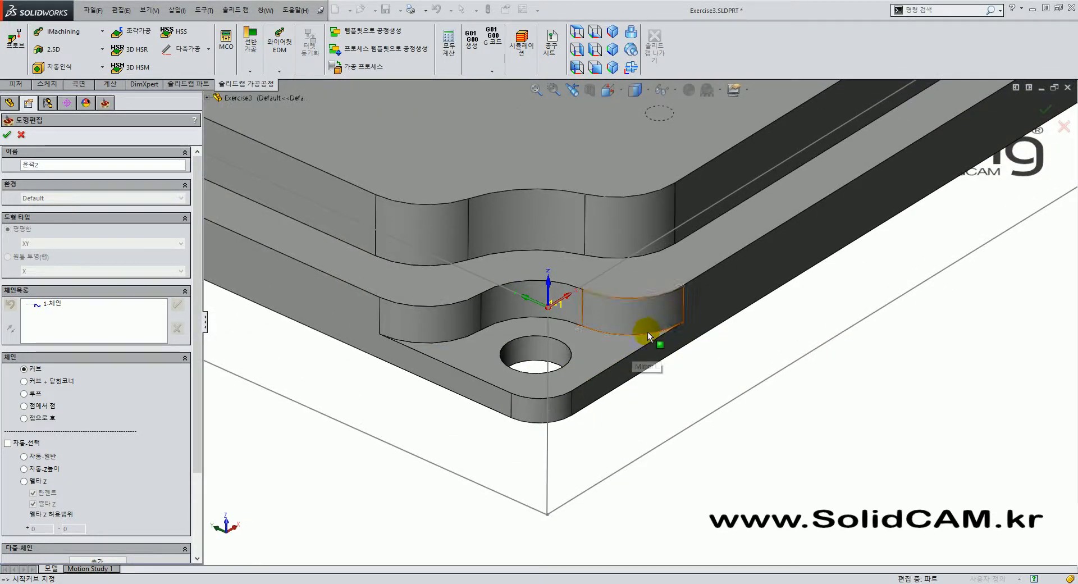
pyautogui.click(623, 335)
pyautogui.click(565, 323)
pyautogui.scroll(2, 529, 352)
pyautogui.scroll(2, 529, 351)
pyautogui.click(178, 304)
# Add the bottom arcs of the third corner recess as another chain of the profile geometry
pyautogui.moveTo(393, 286); pyautogui.dragTo(457, 354, button='middle')
pyautogui.scroll(5, 646, 320)
pyautogui.scroll(-6, 414, 293)
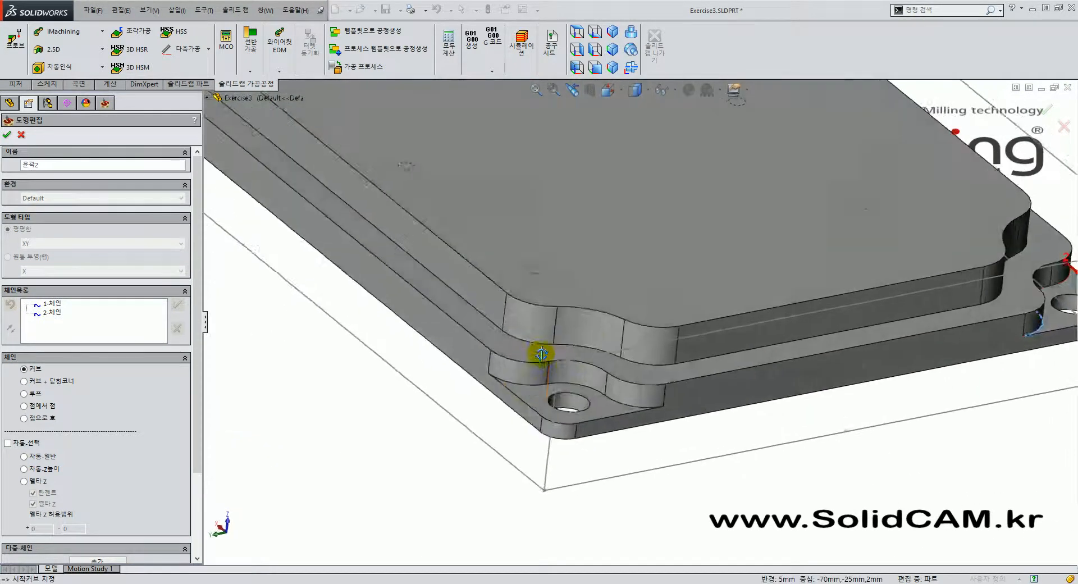
pyautogui.click(578, 416)
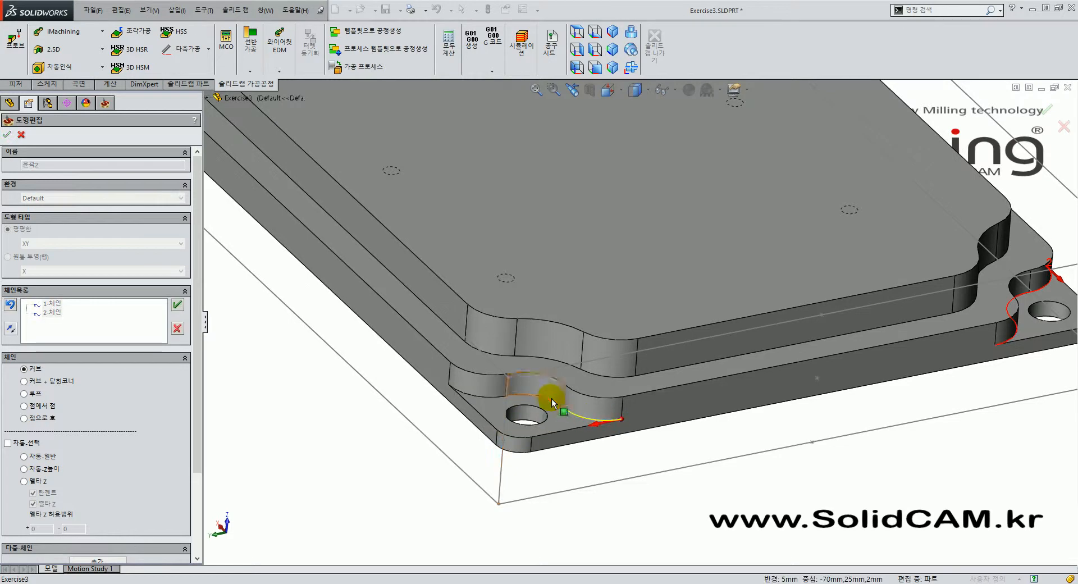
pyautogui.click(497, 403)
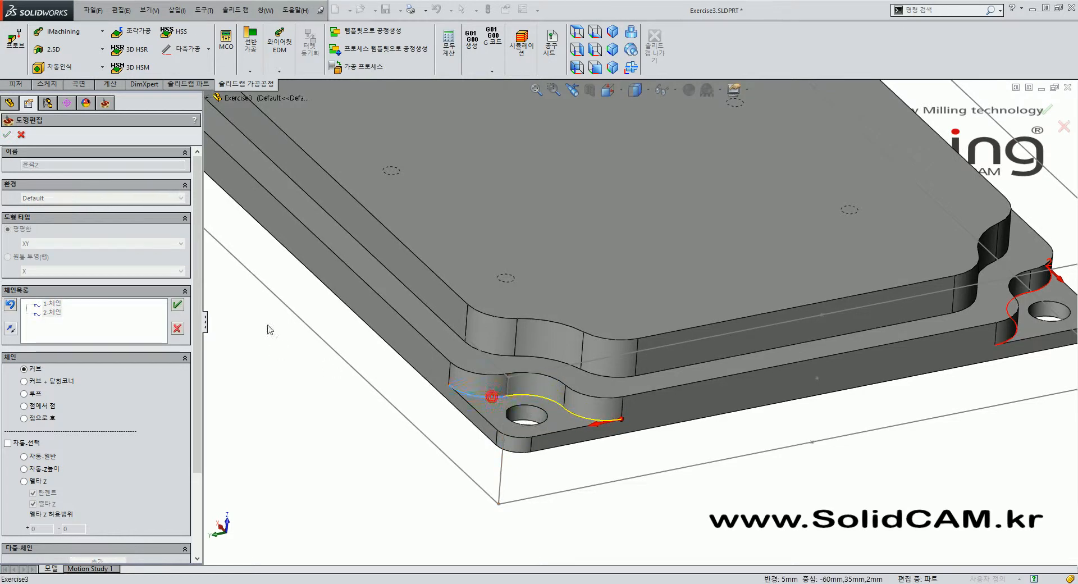
pyautogui.click(177, 304)
# Chain the wavy bottom edge around the hole at the last remaining corner and accept it as the fourth chain
pyautogui.scroll(6, 308, 377)
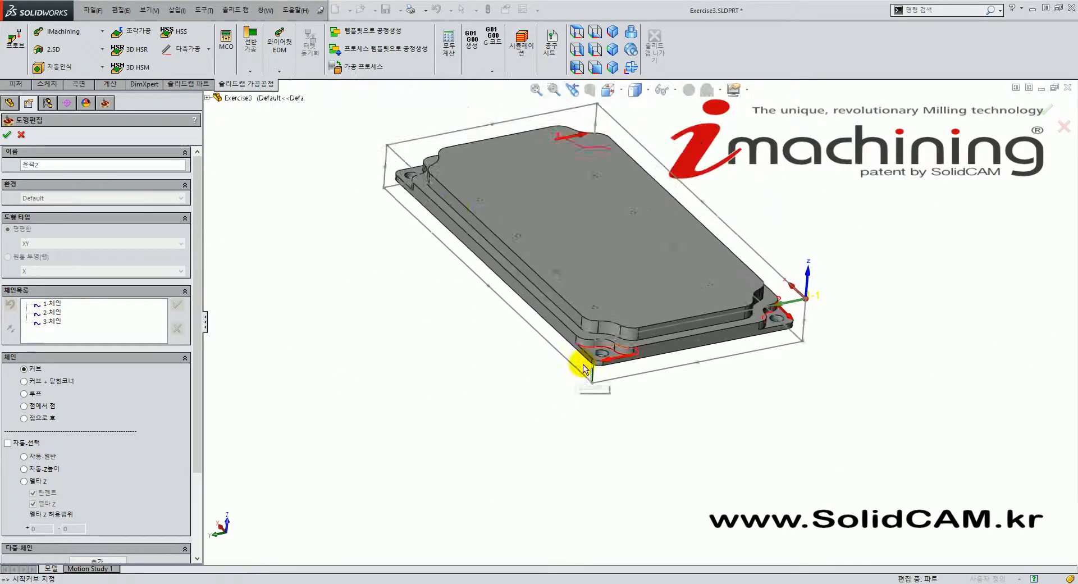
pyautogui.moveTo(419, 210); pyautogui.dragTo(537, 355, button='middle')
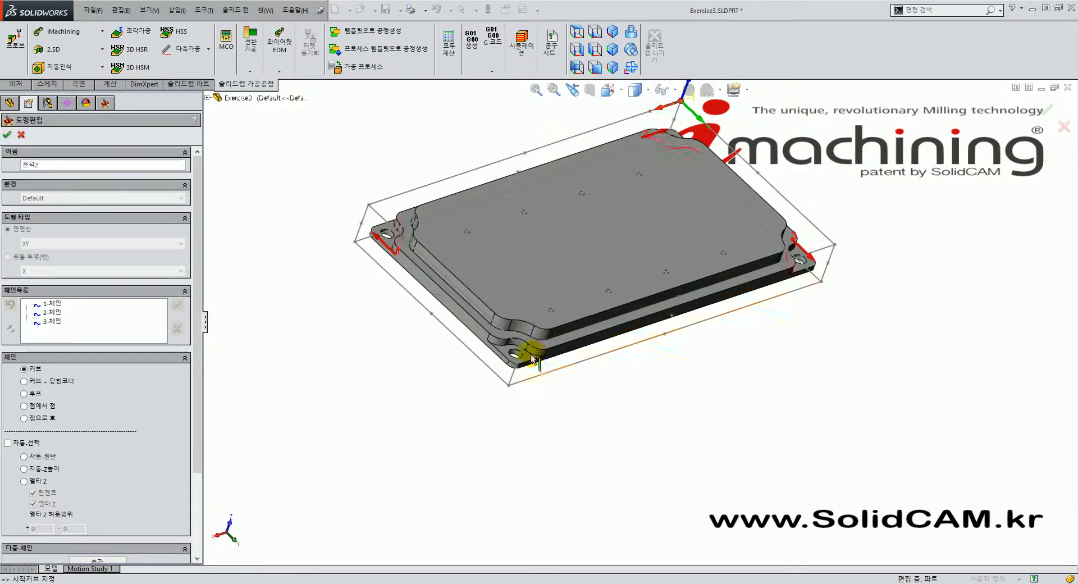
pyautogui.scroll(-8, 597, 342)
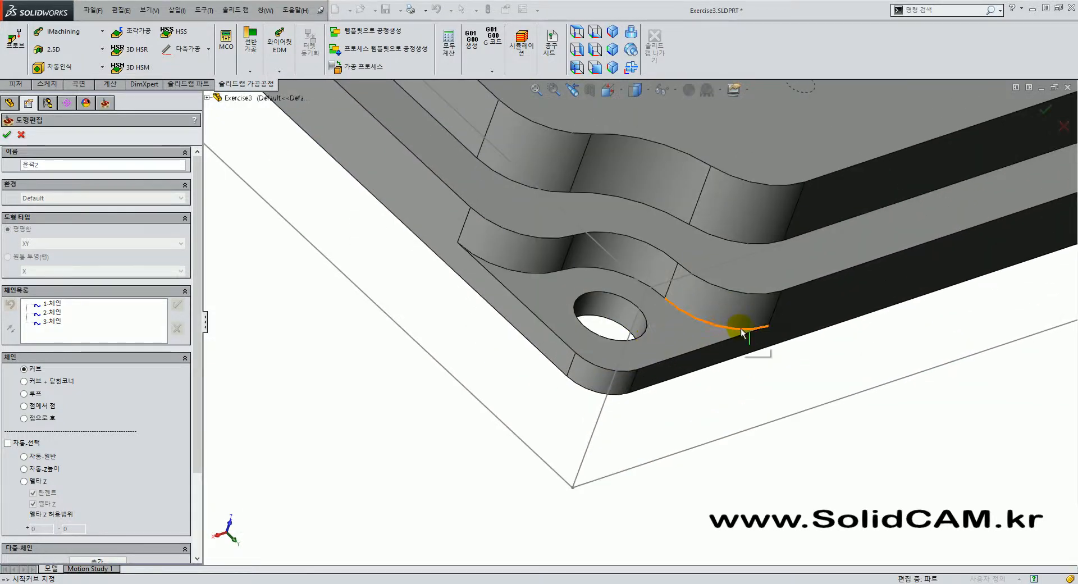
pyautogui.click(742, 331)
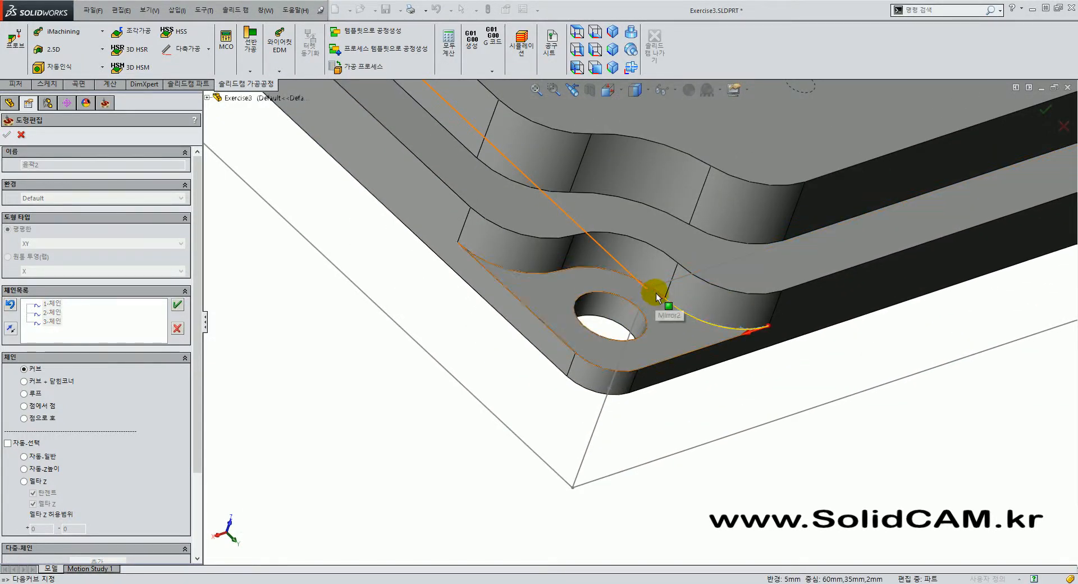
pyautogui.click(657, 295)
pyautogui.click(544, 277)
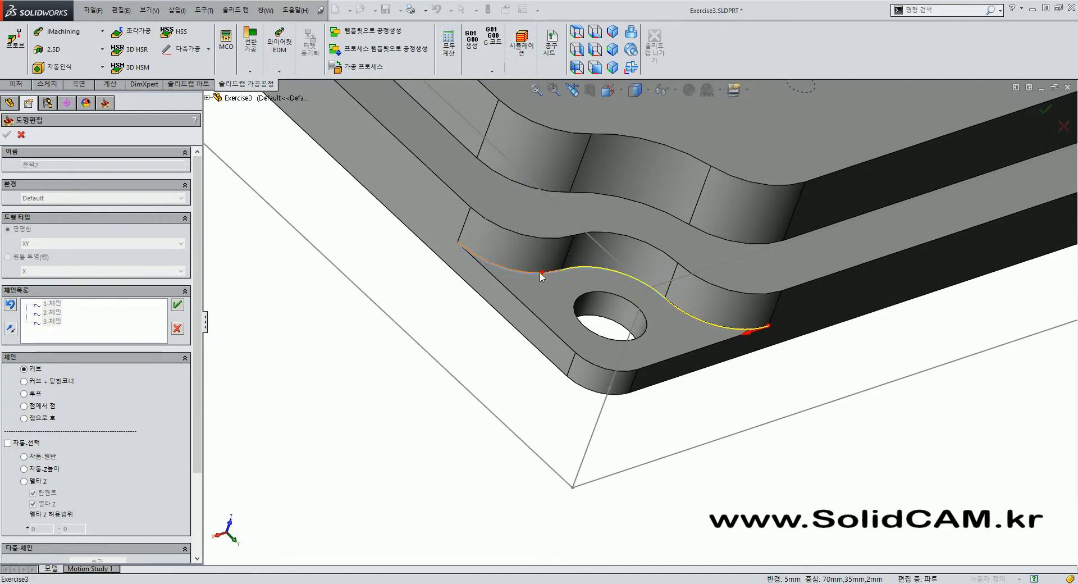
pyautogui.click(177, 306)
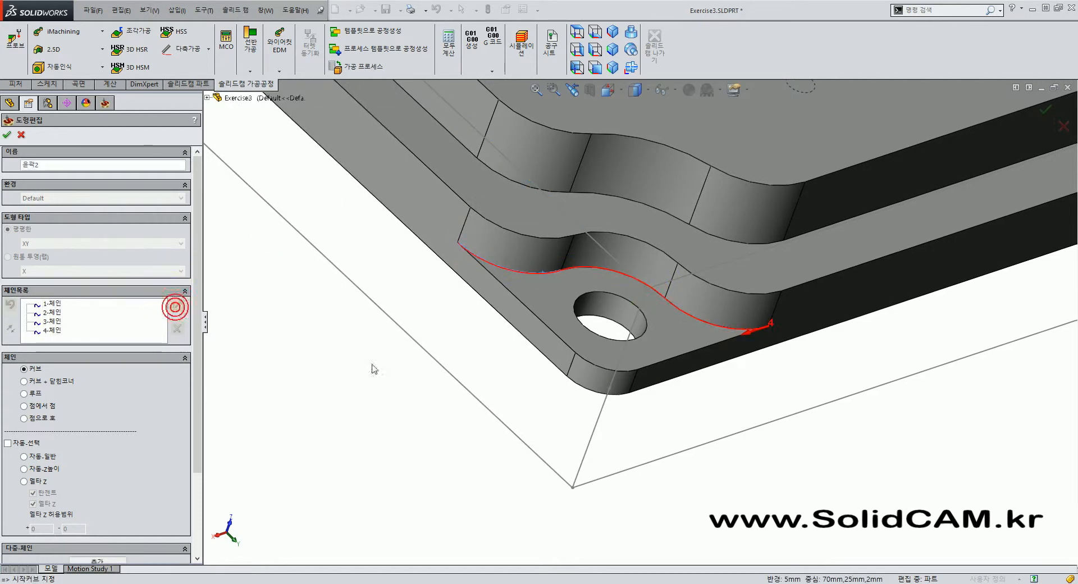
# Check all four corner chains in isometric view and accept the profile geometry
pyautogui.click(613, 39)
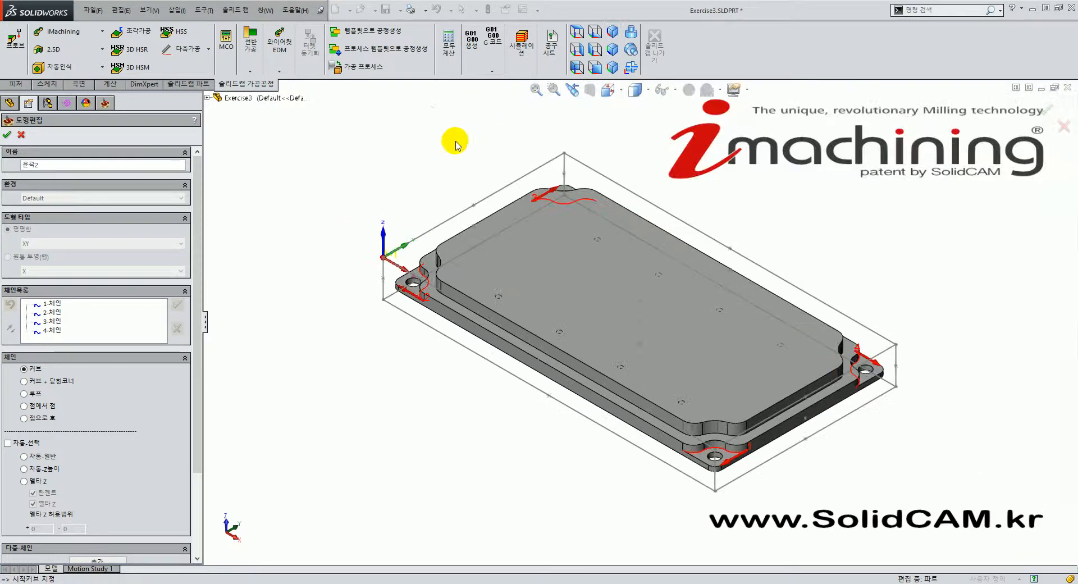
pyautogui.scroll(-3, 784, 456)
pyautogui.scroll(2, 722, 417)
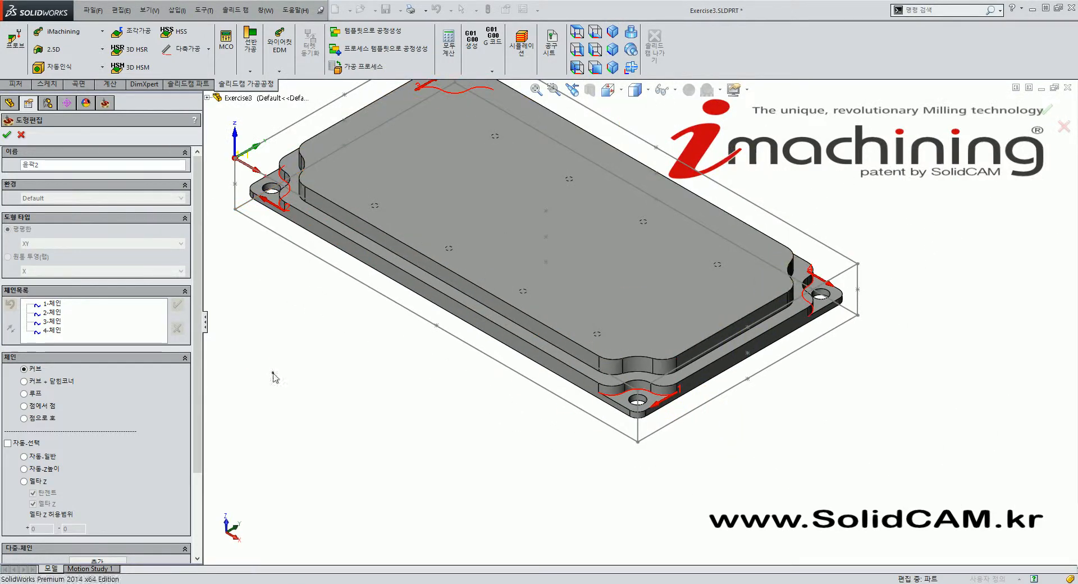
pyautogui.scroll(2, 408, 364)
pyautogui.scroll(-2, 591, 257)
pyautogui.scroll(1, 591, 257)
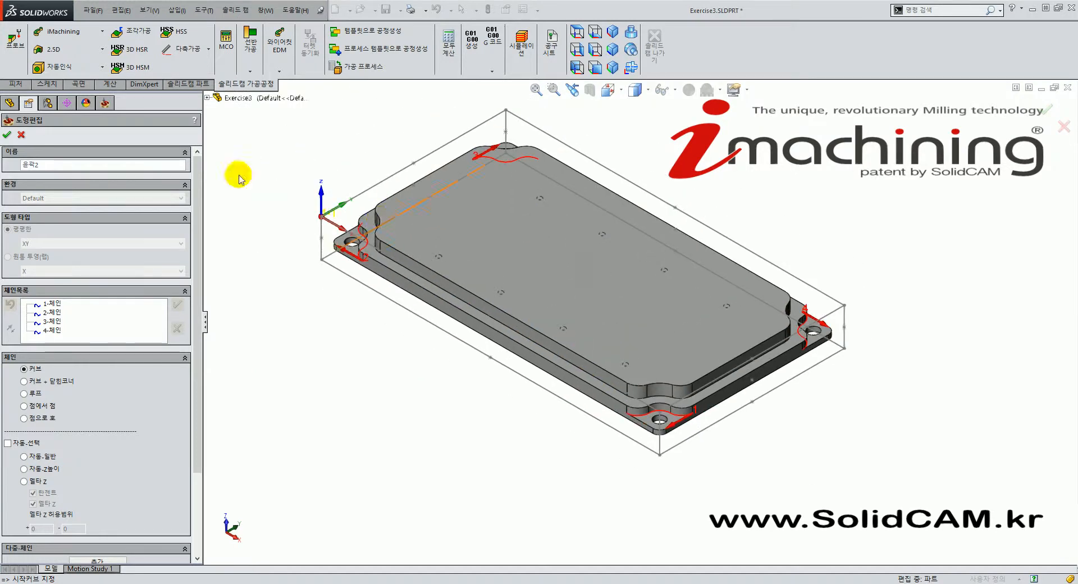
pyautogui.click(7, 137)
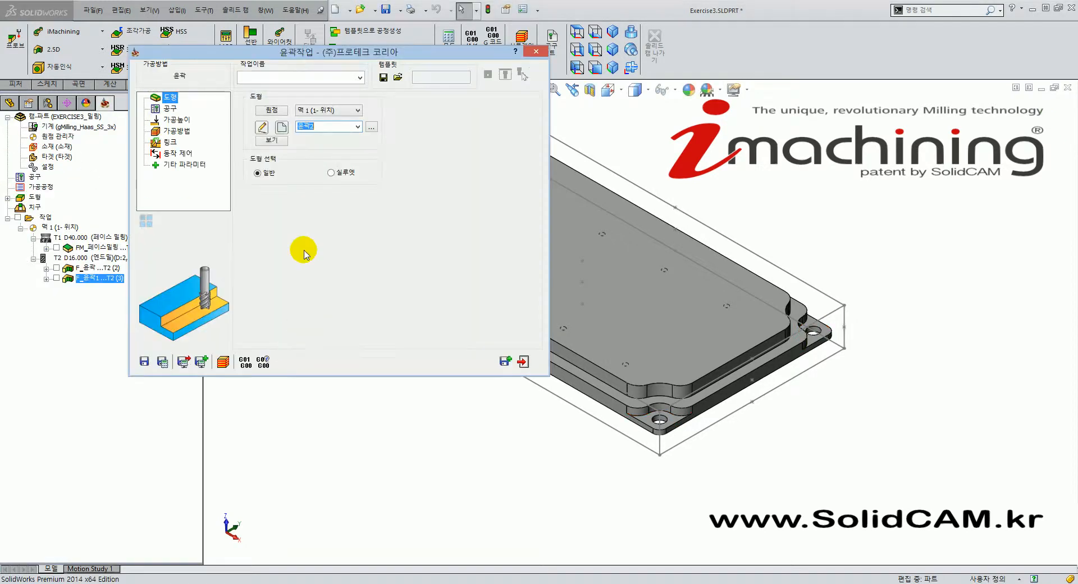
# Add a new end mill with 8 mm diameter and 8 mm arbor diameter, and assign it to the profile operation
pyautogui.moveTo(306, 54); pyautogui.dragTo(375, 78)
pyautogui.click(236, 131)
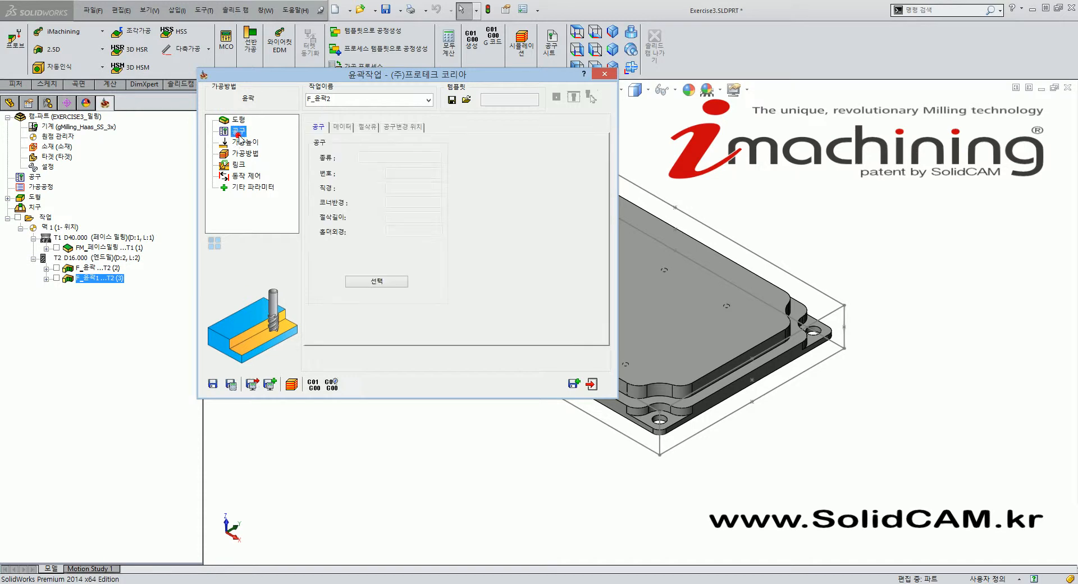
pyautogui.click(393, 282)
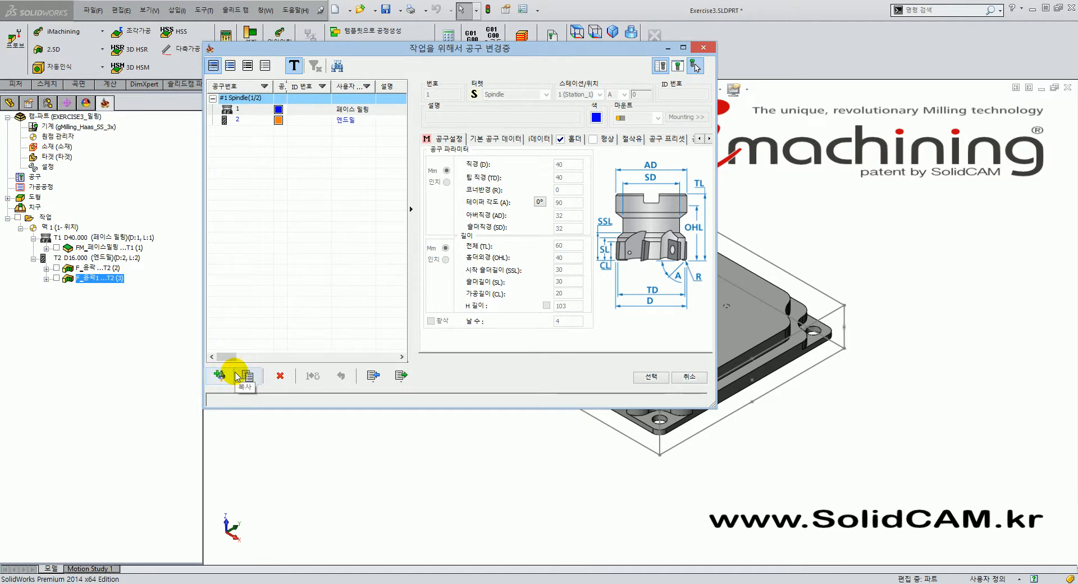
pyautogui.click(220, 375)
pyautogui.doubleClick(434, 118)
pyautogui.click(578, 173)
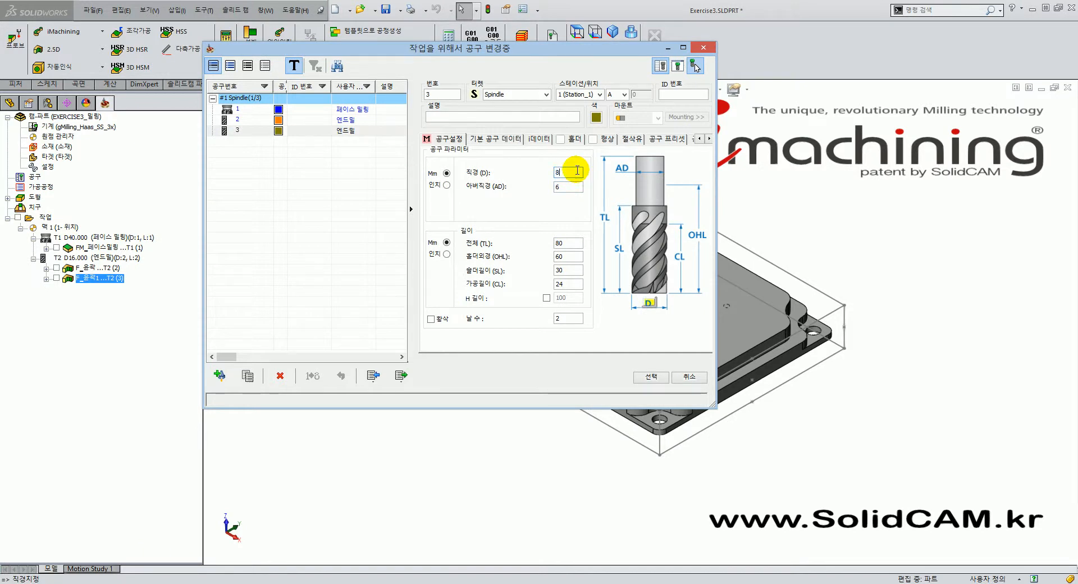
pyautogui.click(571, 190)
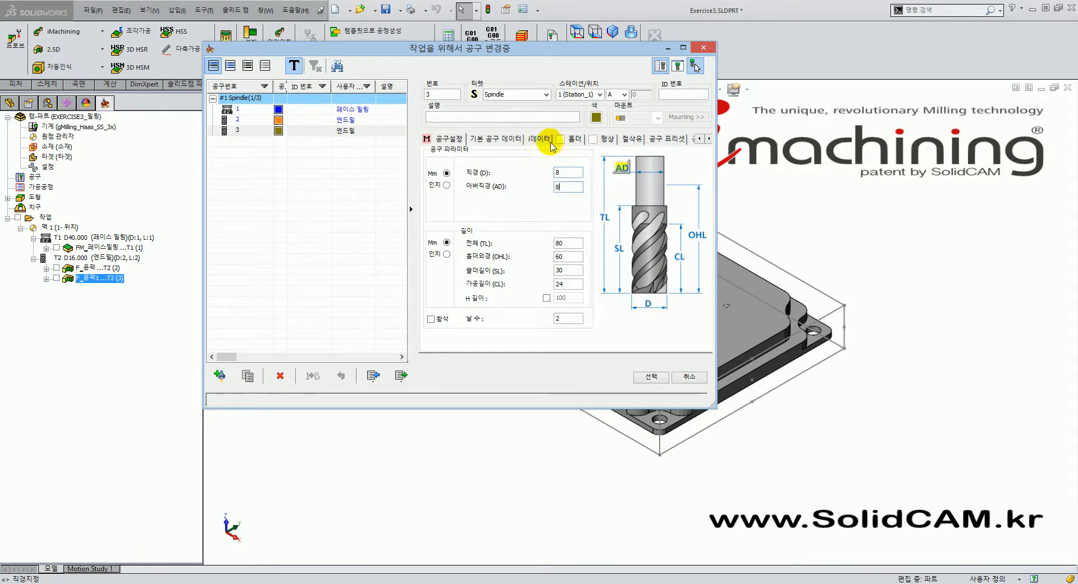
pyautogui.click(510, 140)
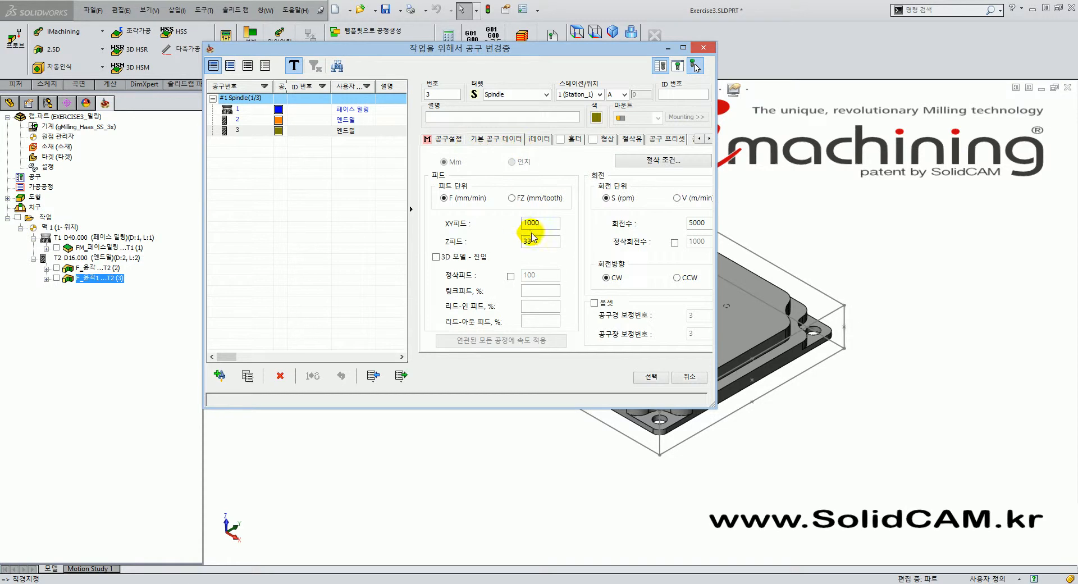
pyautogui.click(444, 141)
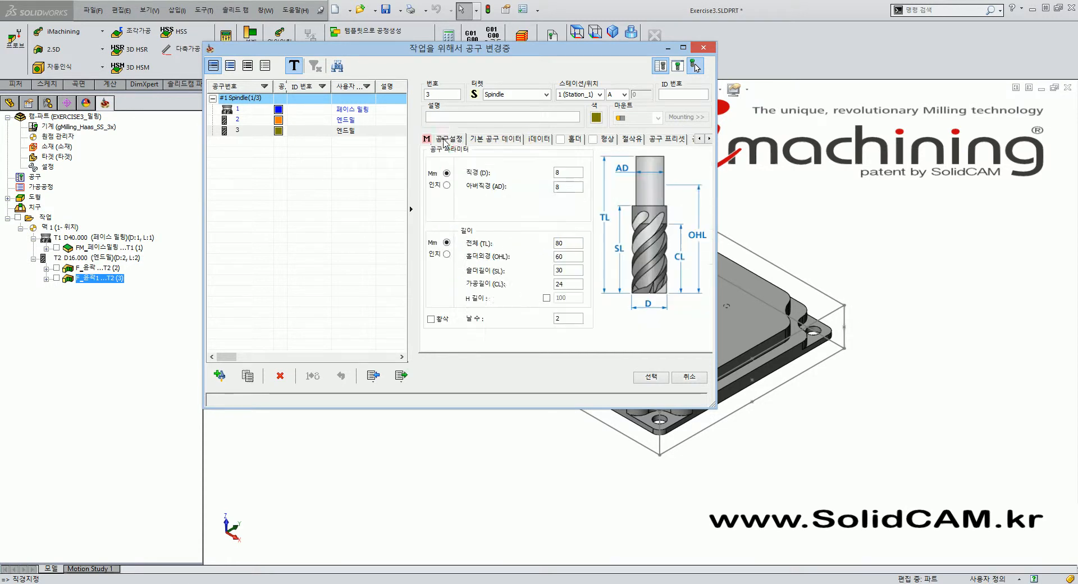
pyautogui.press('Return')
# Pick the middle ledge face as upper level (-7) and the corner pad face around the hole as profile depth (3)
pyautogui.click(259, 143)
pyautogui.click(248, 146)
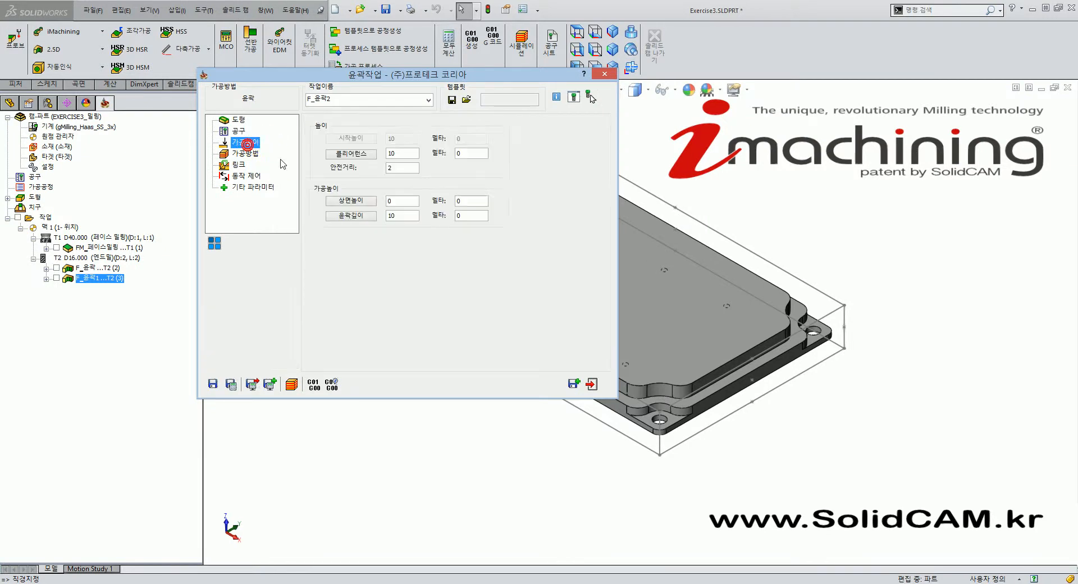
pyautogui.click(664, 468)
pyautogui.scroll(-1, 639, 464)
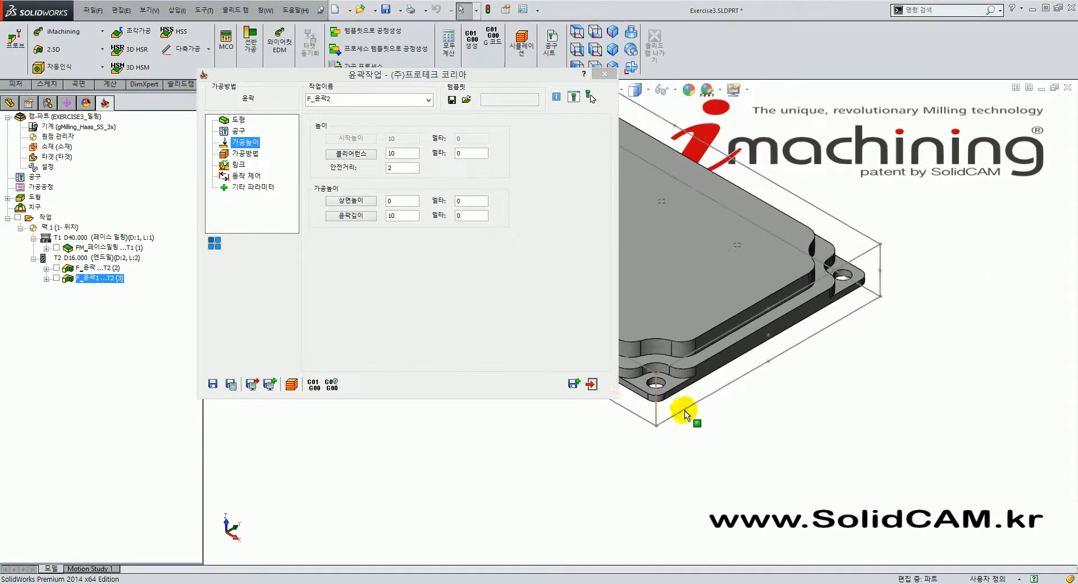
pyautogui.scroll(3, 730, 387)
pyautogui.scroll(-5, 645, 354)
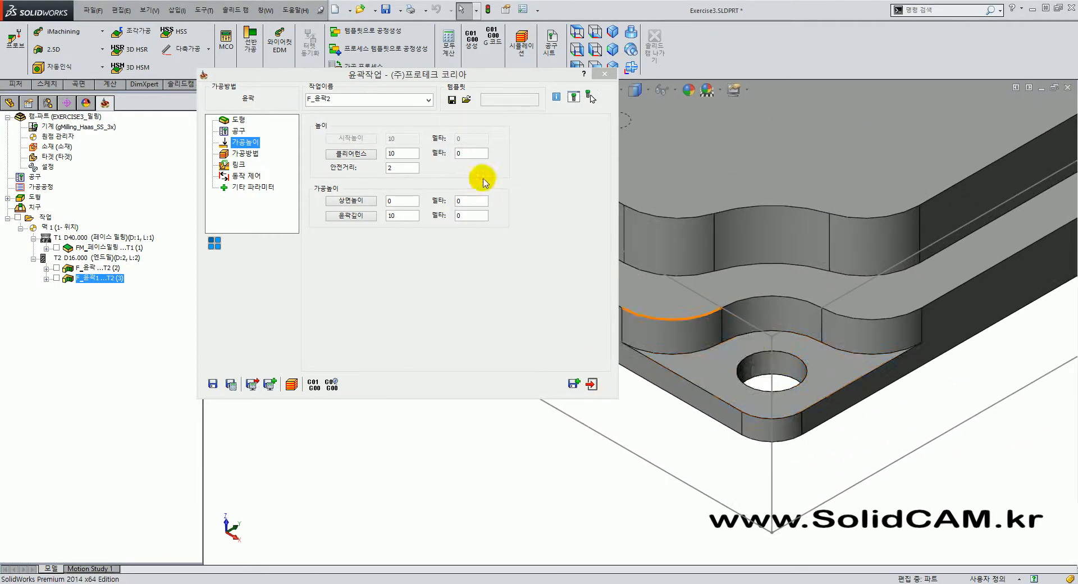
pyautogui.click(402, 200)
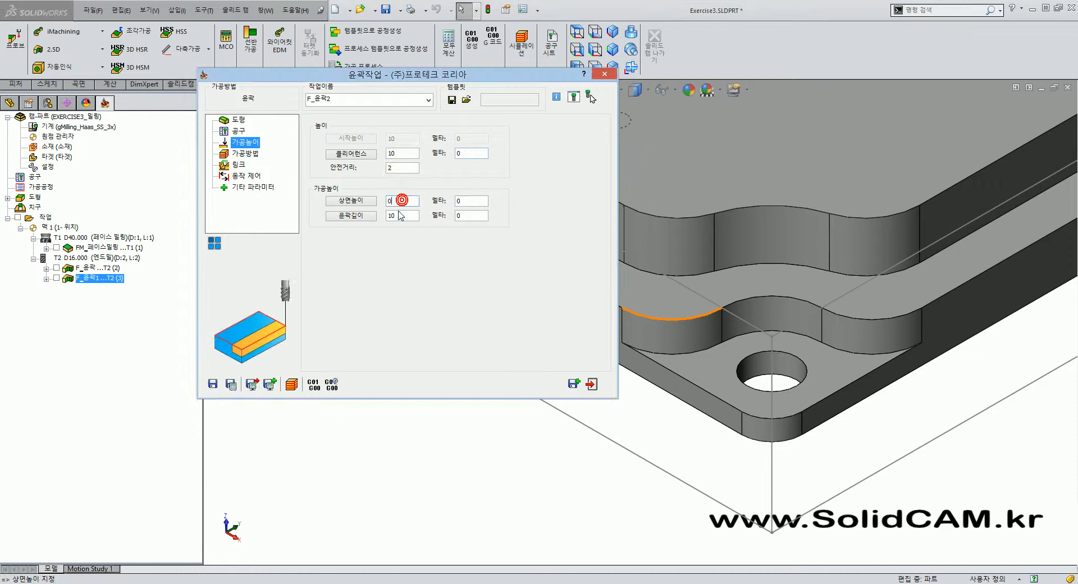
pyautogui.click(676, 303)
pyautogui.click(409, 216)
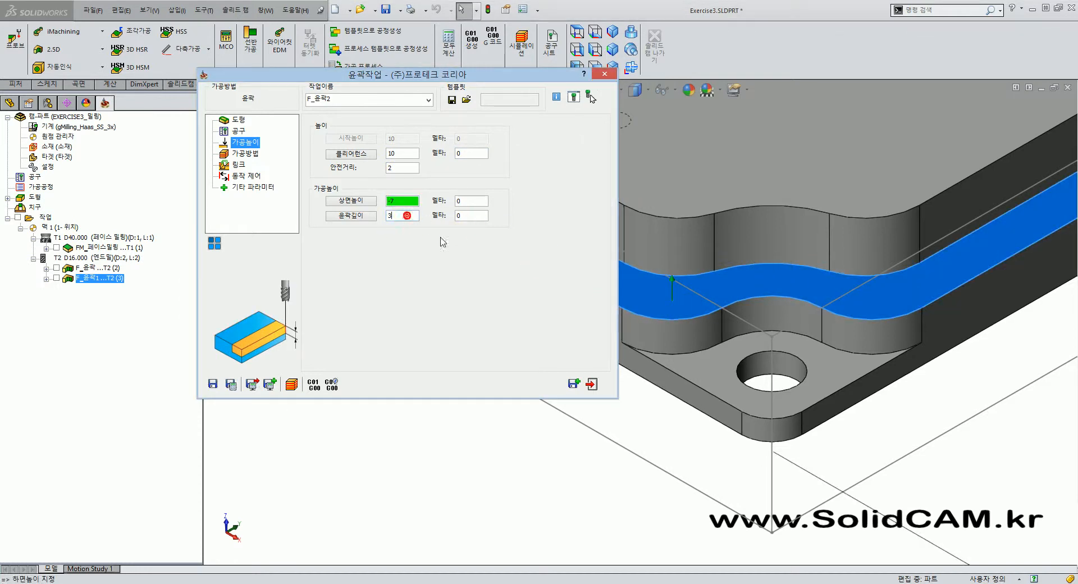
pyautogui.click(715, 375)
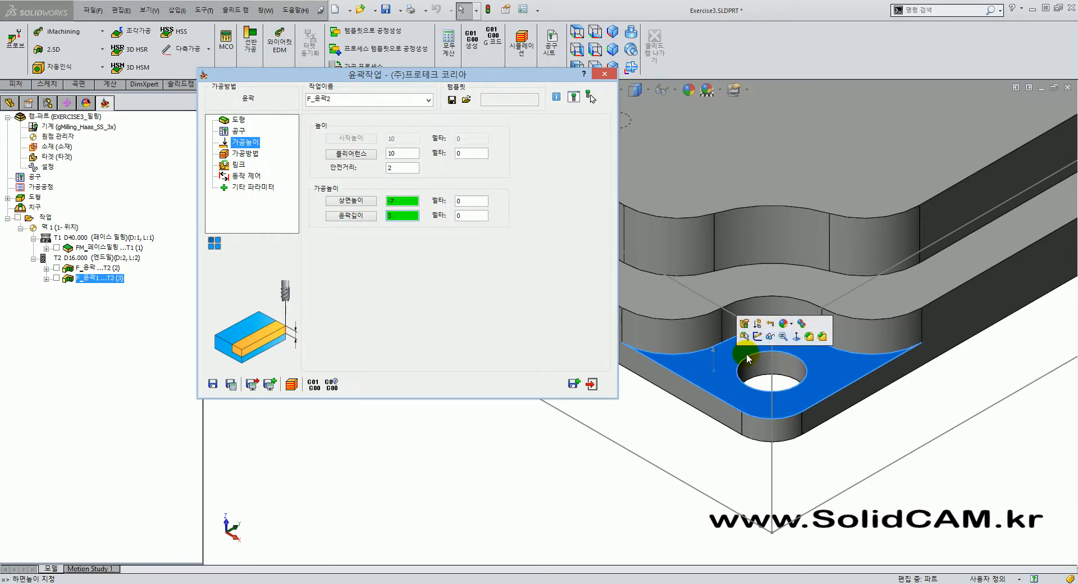
# Check the left tool side on all four corner chains in the geometry modification, and accept it
pyautogui.click(246, 153)
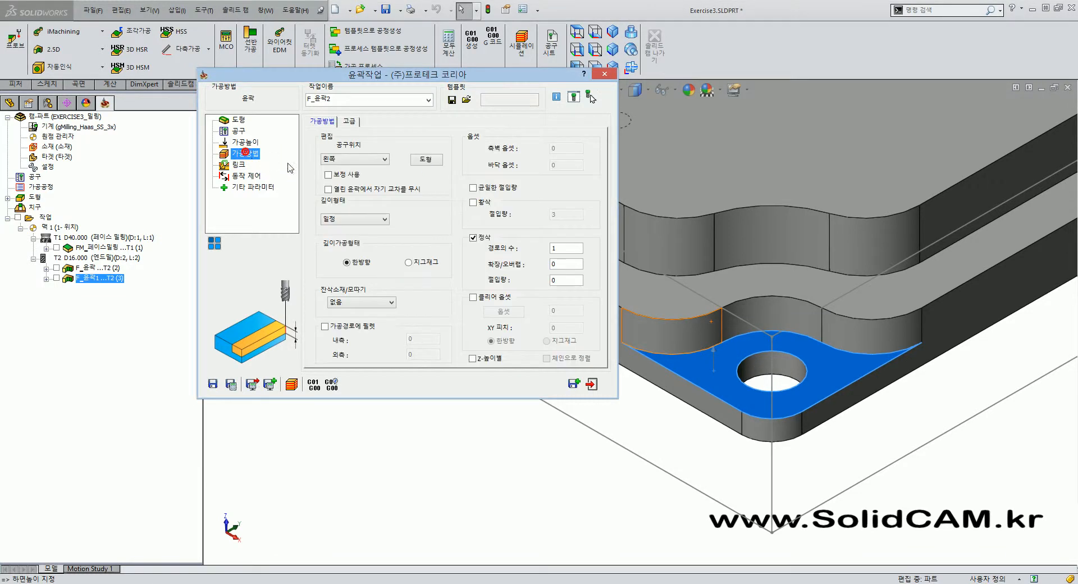
pyautogui.click(438, 161)
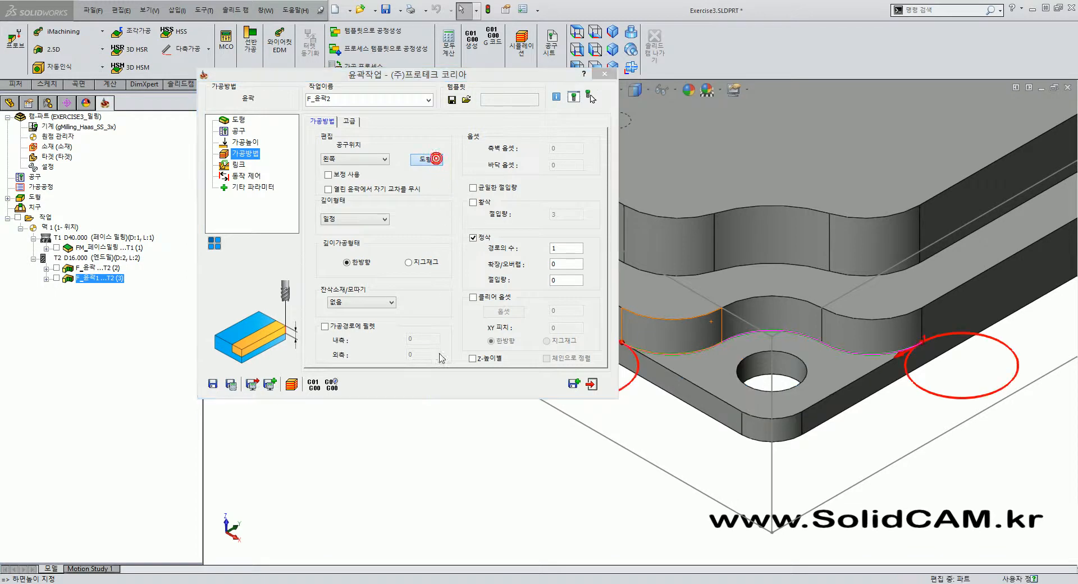
pyautogui.moveTo(448, 448); pyautogui.dragTo(403, 395, button='middle')
pyautogui.scroll(8, 403, 392)
pyautogui.scroll(-4, 725, 190)
pyautogui.scroll(2, 474, 274)
pyautogui.scroll(-2, 487, 325)
pyautogui.scroll(-1, 487, 325)
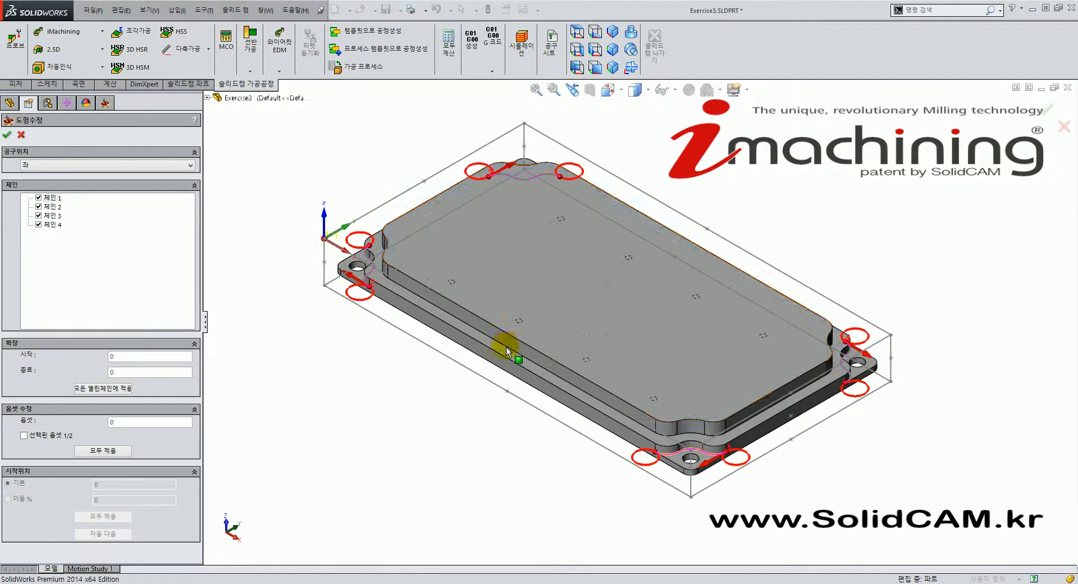
pyautogui.scroll(-2, 491, 312)
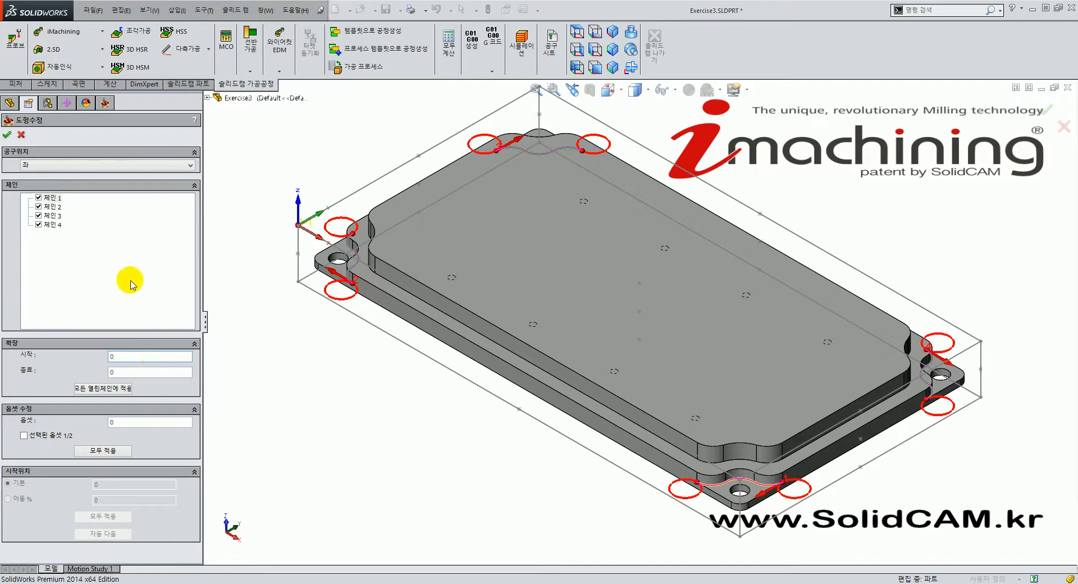
pyautogui.click(7, 134)
pyautogui.click(419, 160)
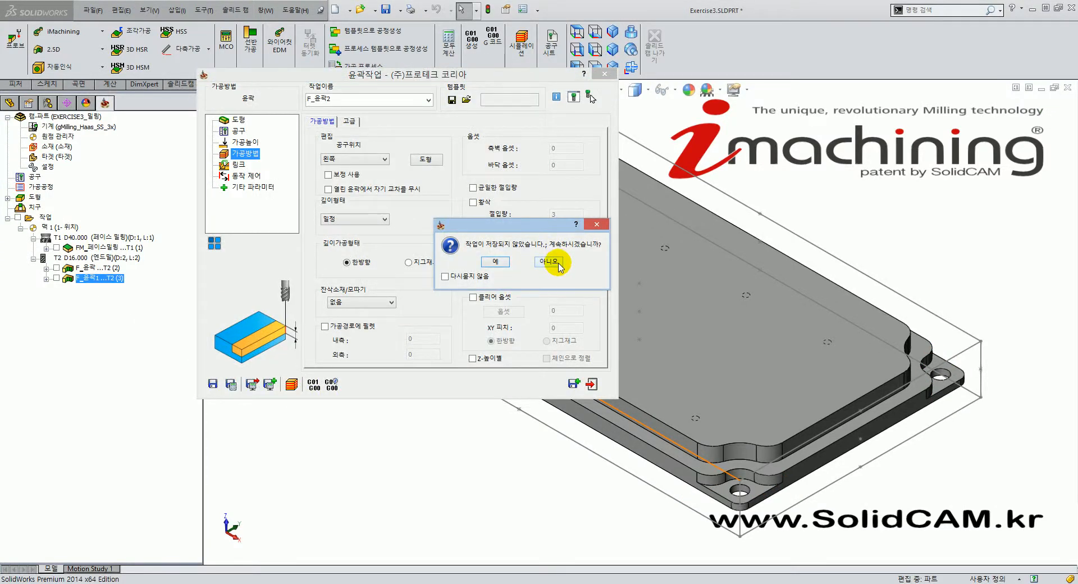
pyautogui.click(550, 262)
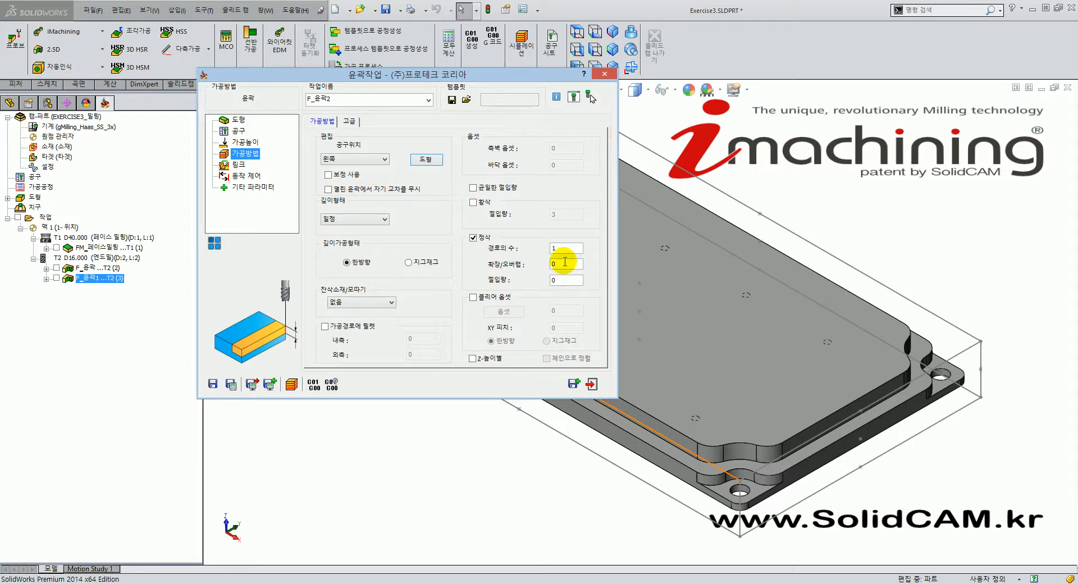
# Enable roughing for the profile with a step down of 3 and a wall offset of 0.5
pyautogui.click(480, 202)
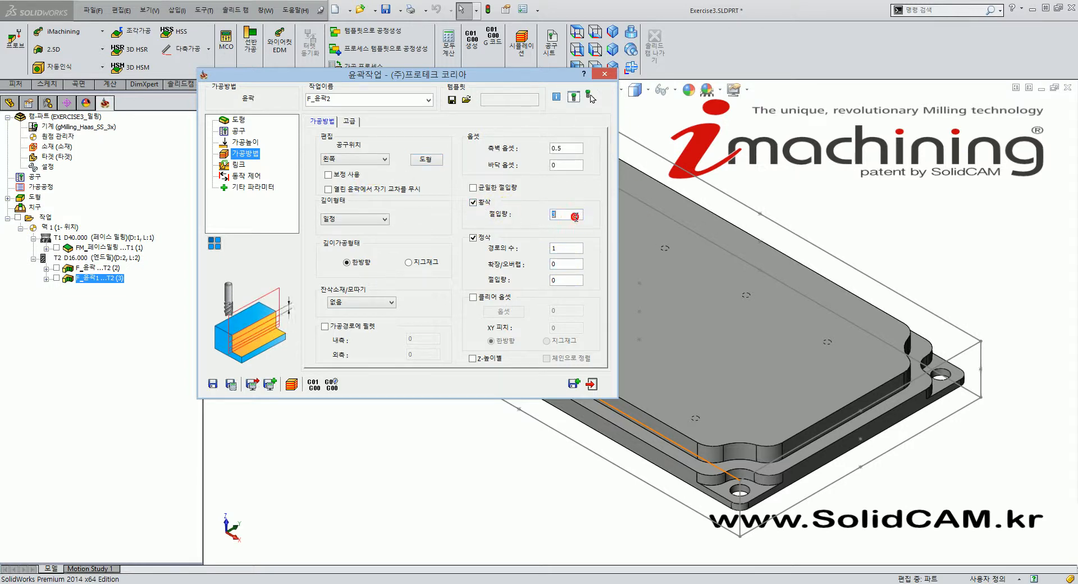
pyautogui.click(242, 143)
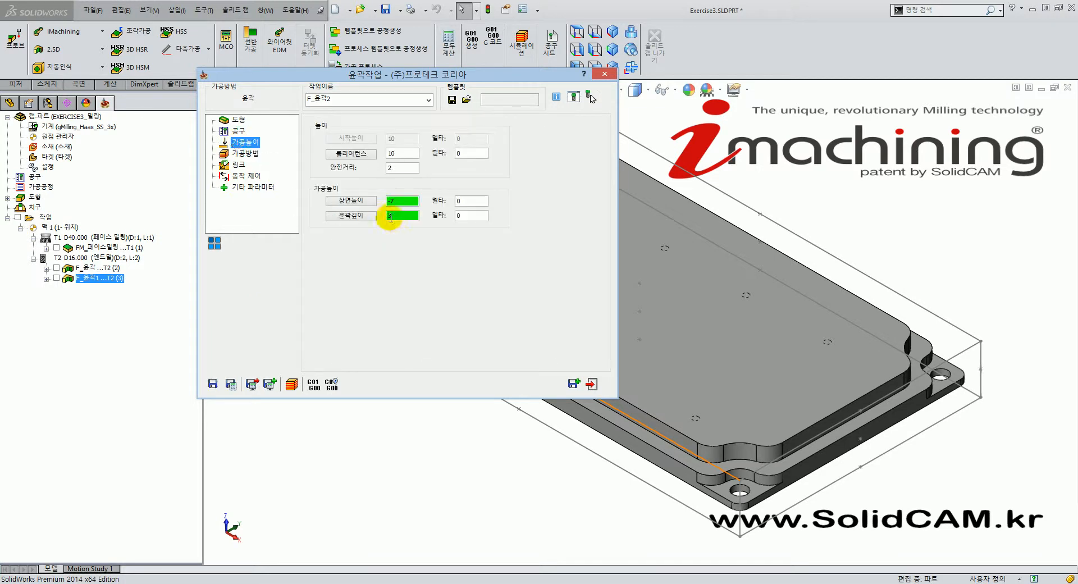
pyautogui.click(245, 154)
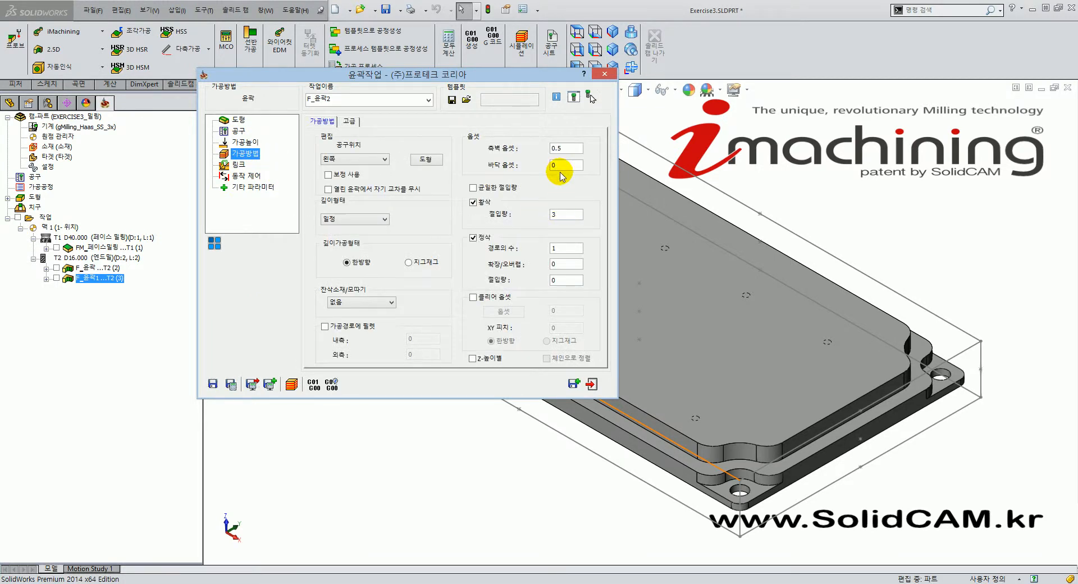
pyautogui.click(570, 149)
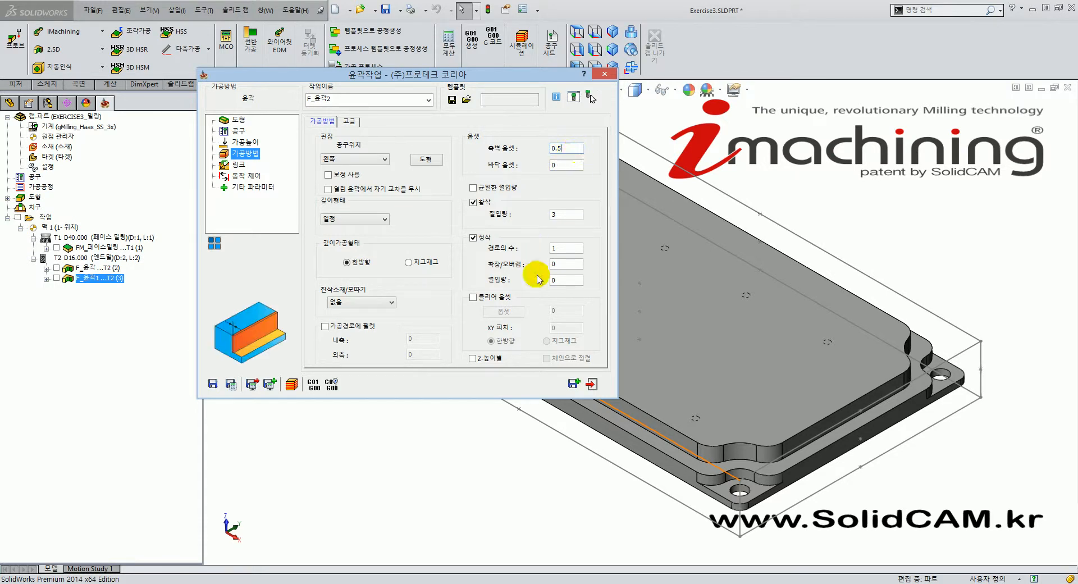
# Set the finishing step down to 3
pyautogui.doubleClick(565, 280)
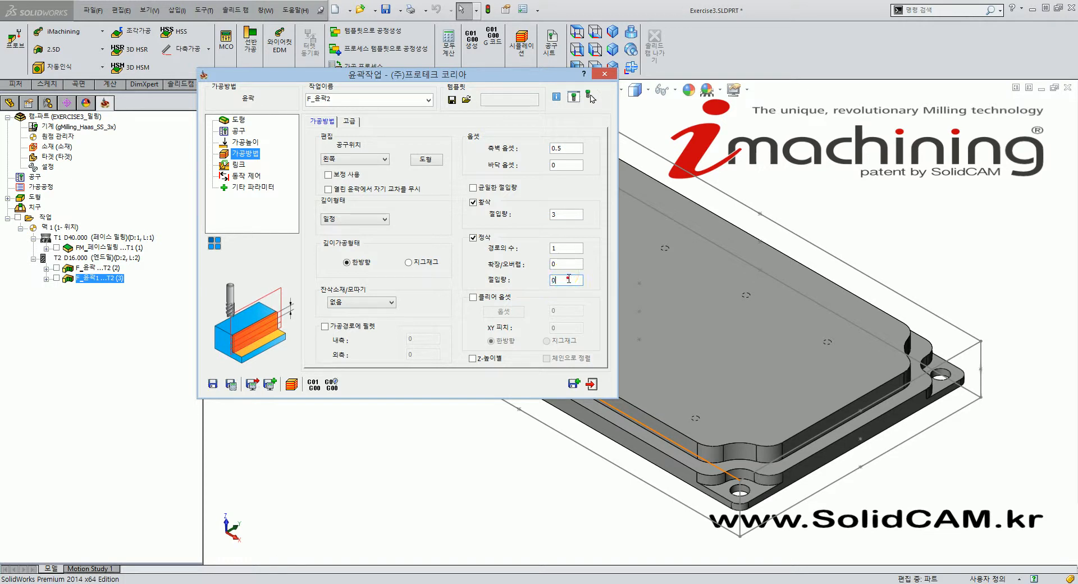
pyautogui.click(567, 280)
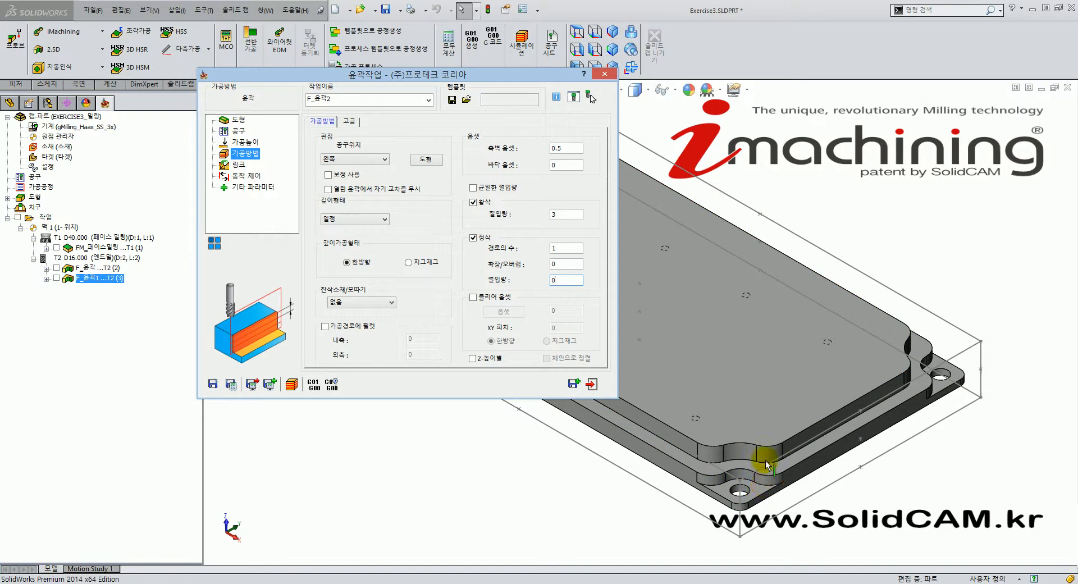
pyautogui.click(250, 144)
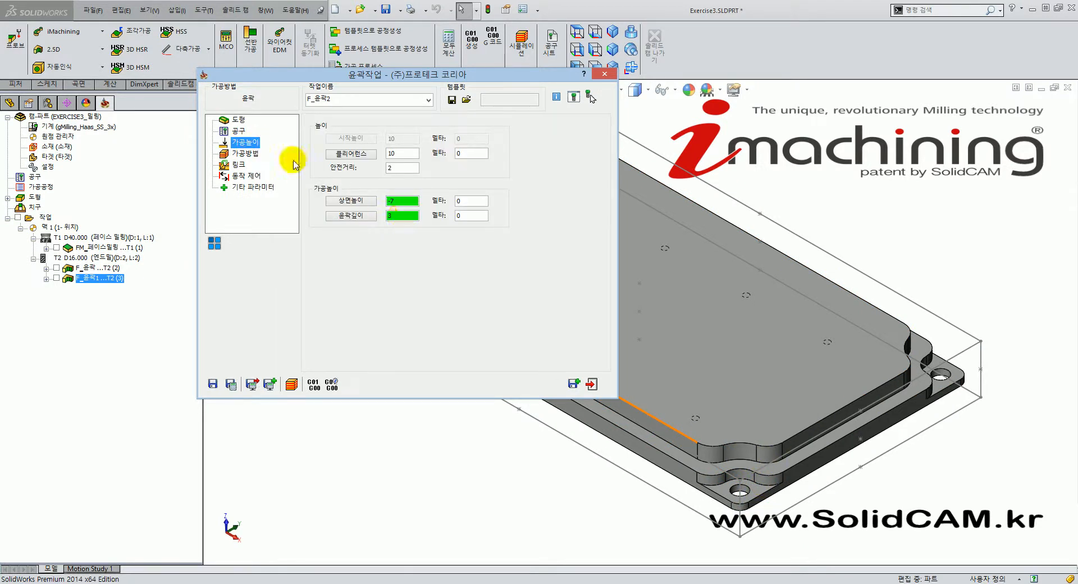
pyautogui.click(239, 154)
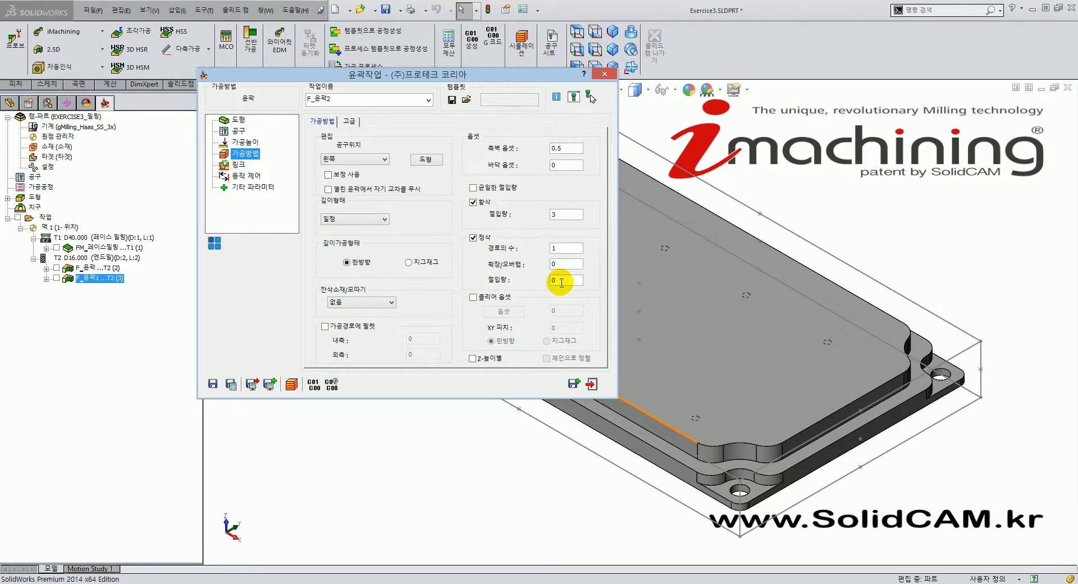
pyautogui.click(561, 282)
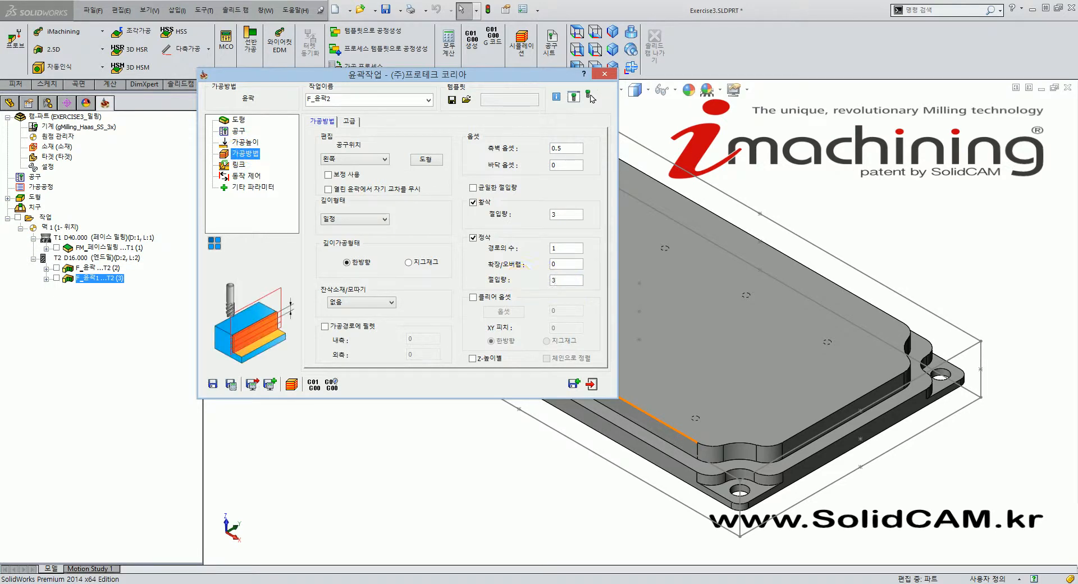
pyautogui.click(580, 283)
pyautogui.click(578, 283)
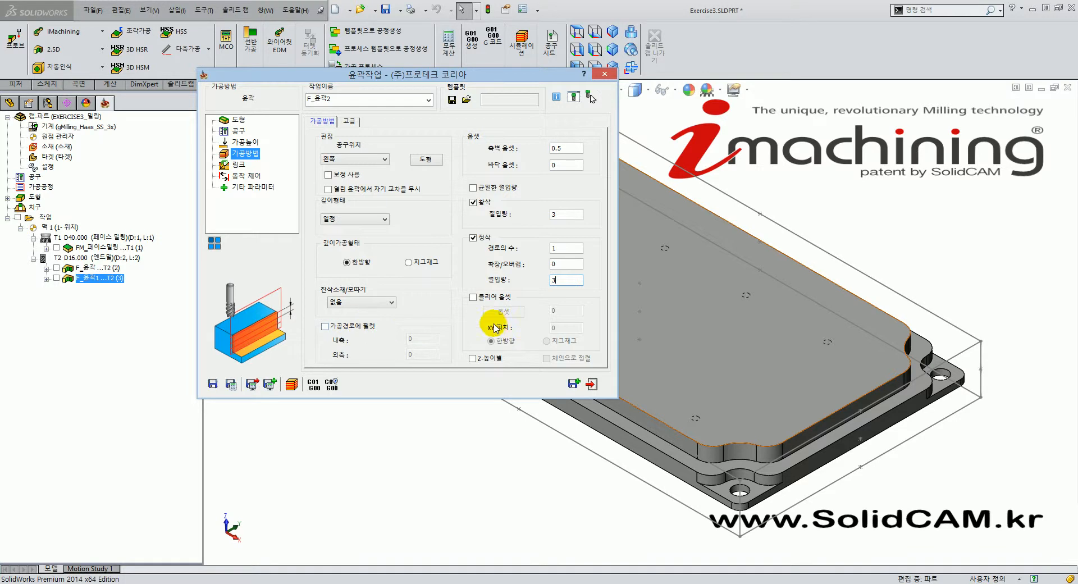
# Enable clear offset with an offset of 5 and an XY pitch of 4.5, using the one-way direction
pyautogui.click(504, 298)
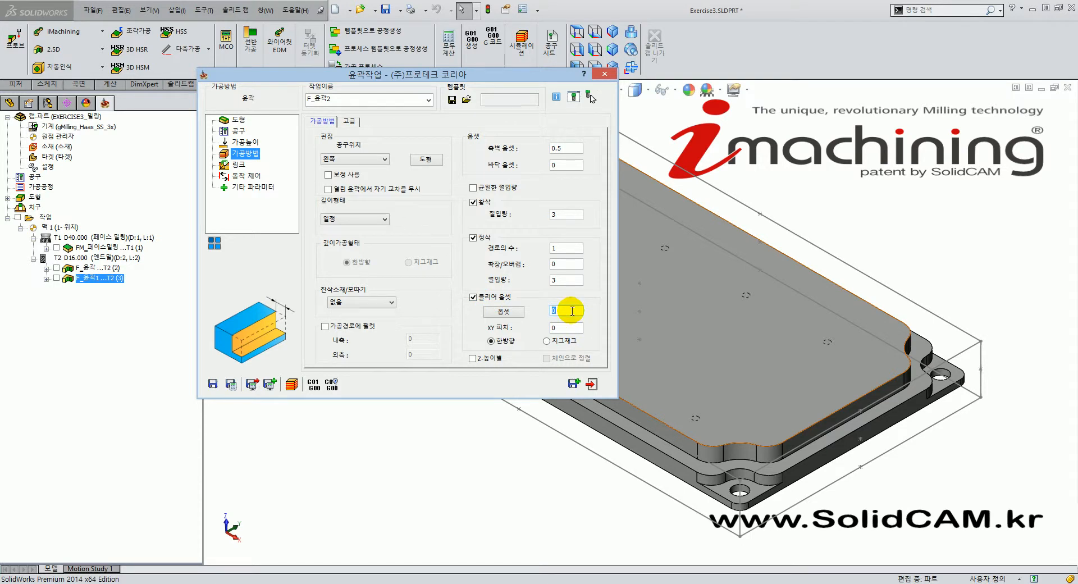
pyautogui.doubleClick(564, 327)
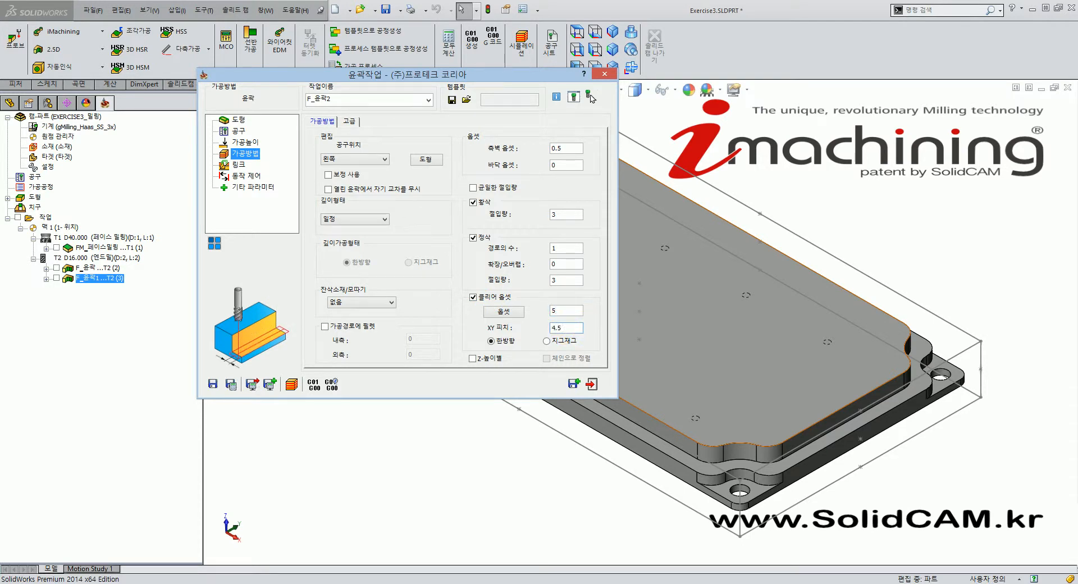
pyautogui.click(617, 453)
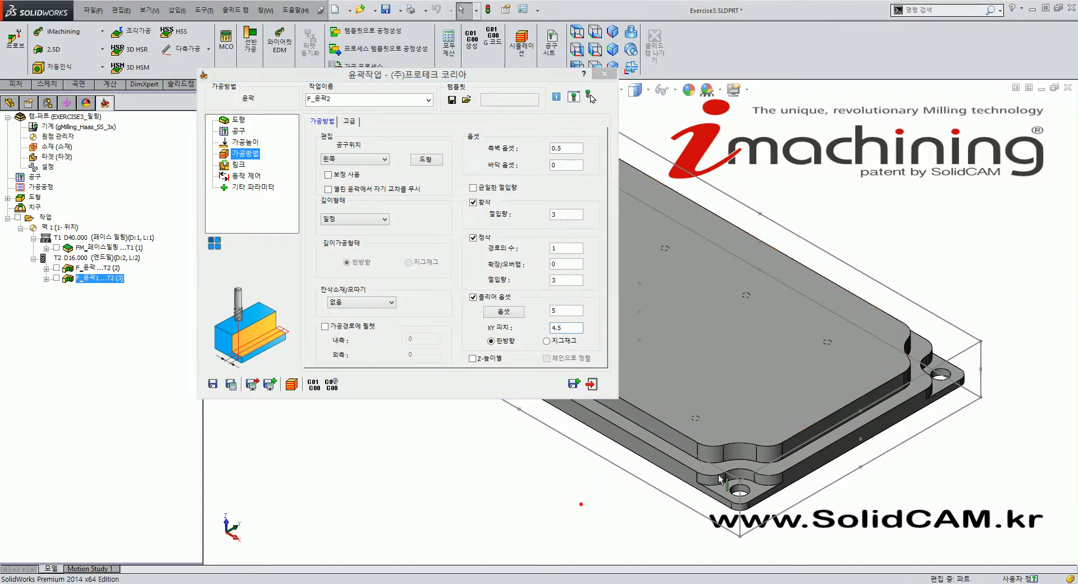
pyautogui.scroll(3, 686, 409)
pyautogui.scroll(-2, 682, 410)
pyautogui.scroll(-3, 680, 410)
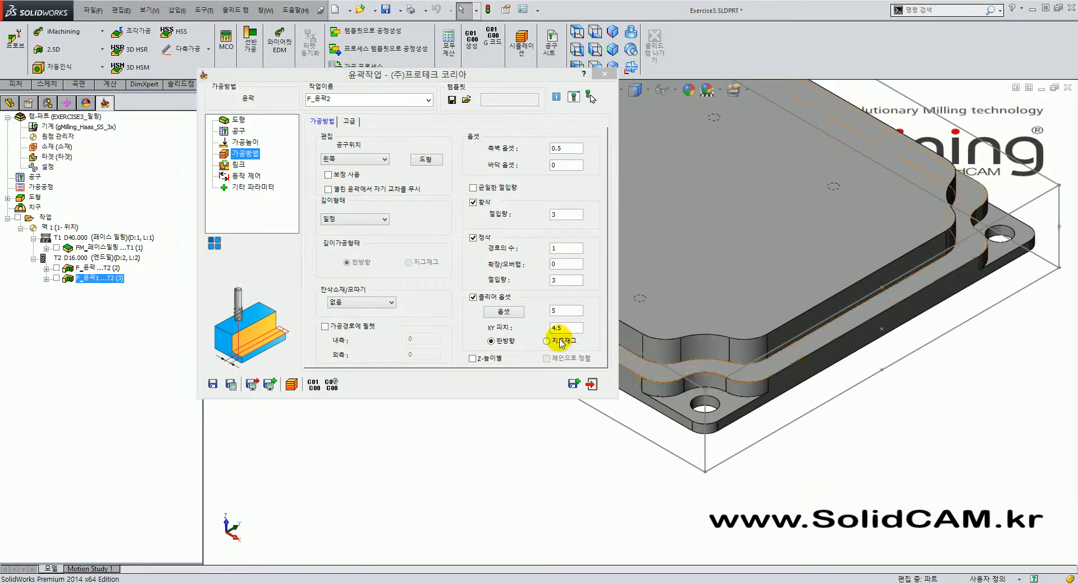
pyautogui.click(576, 330)
pyautogui.click(567, 148)
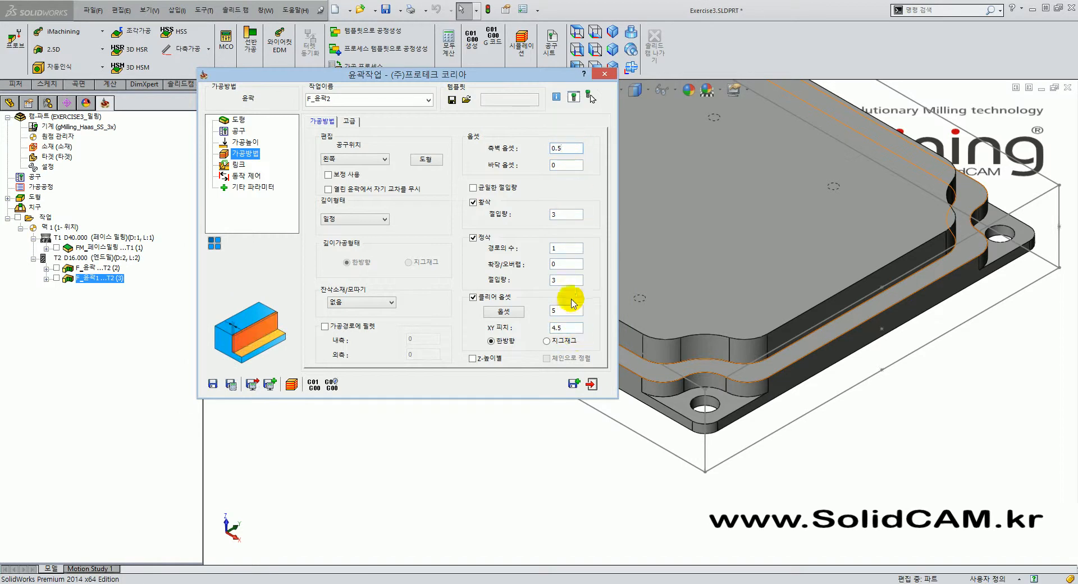
pyautogui.click(571, 311)
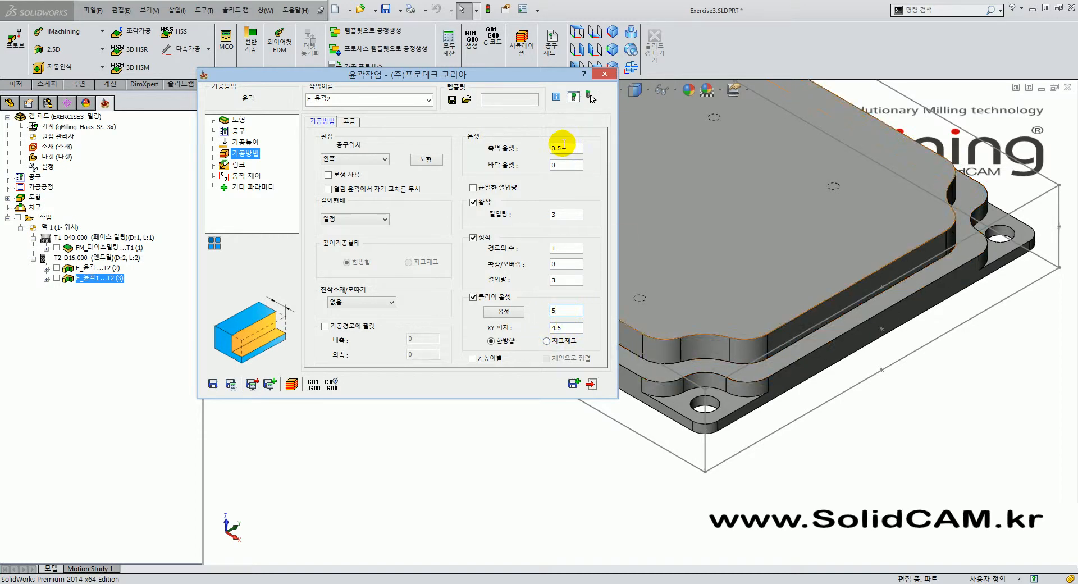
pyautogui.doubleClick(563, 147)
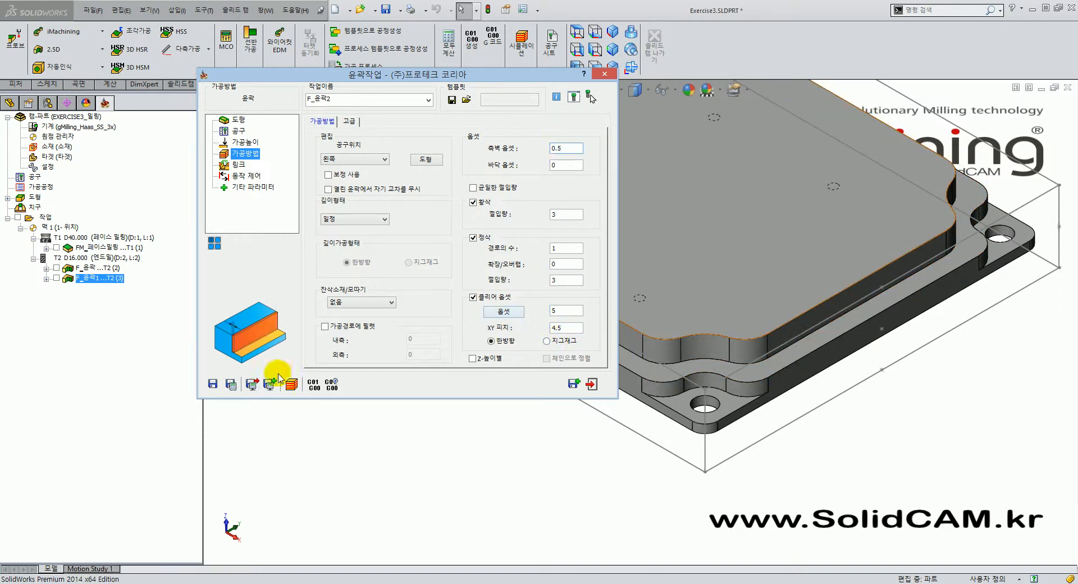
# Save and calculate the corner profile operation, and display its toolpath to inspect it in top and isometric views
pyautogui.click(230, 384)
pyautogui.click(56, 299)
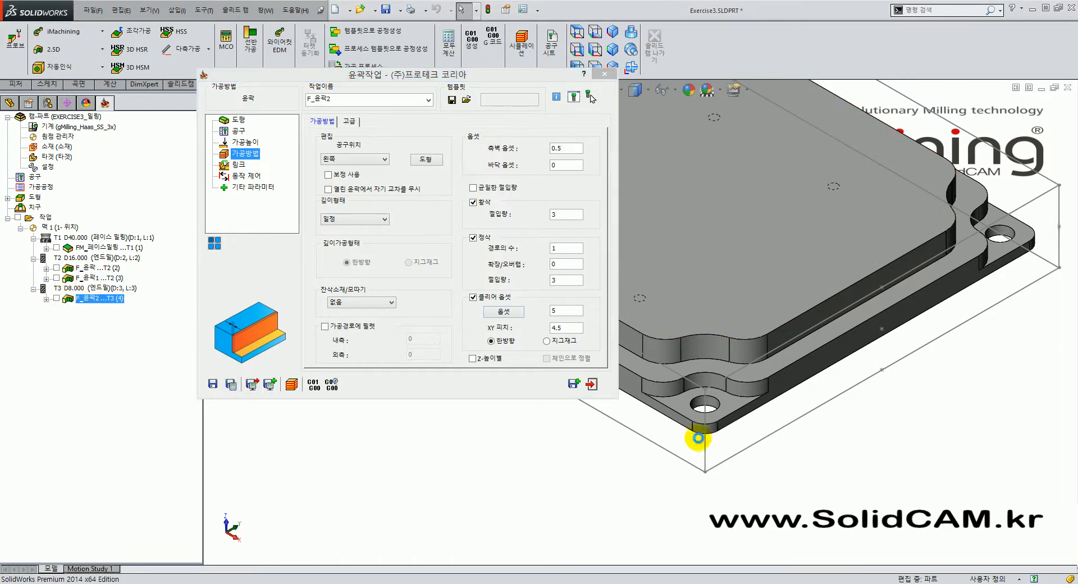
pyautogui.click(581, 34)
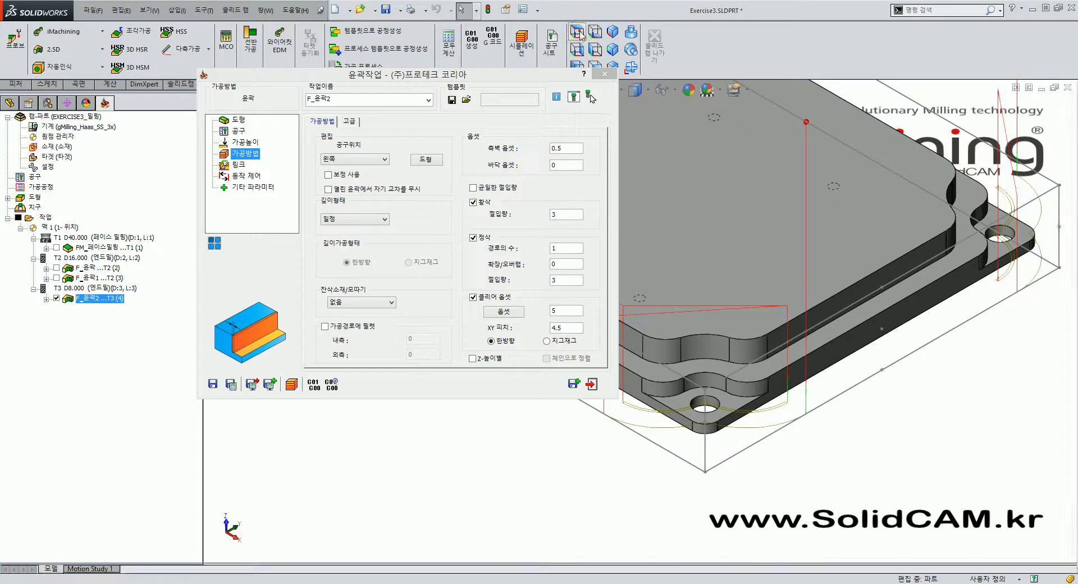
pyautogui.scroll(-8, 921, 440)
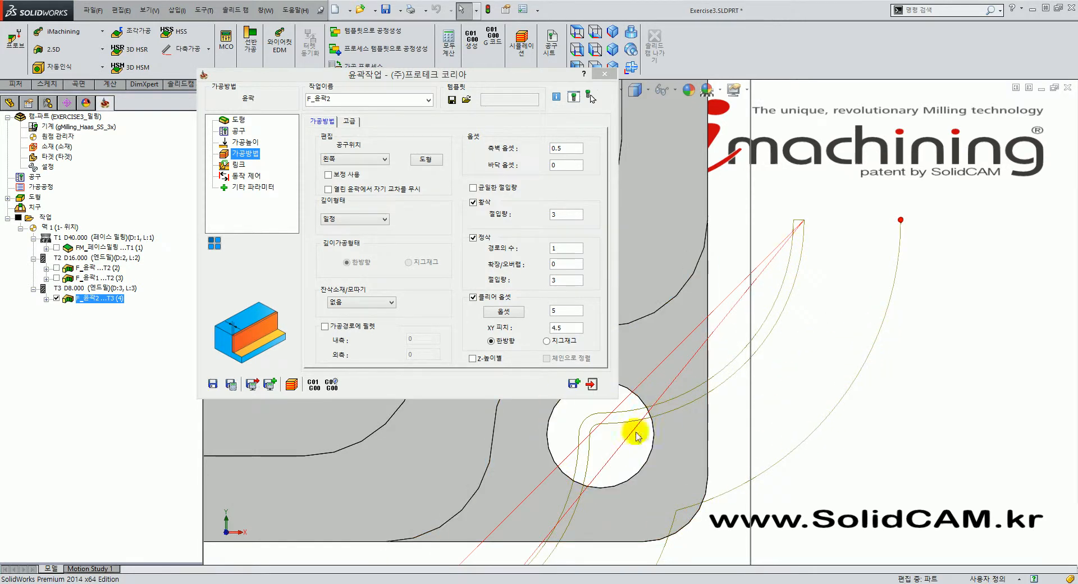
pyautogui.scroll(2, 865, 282)
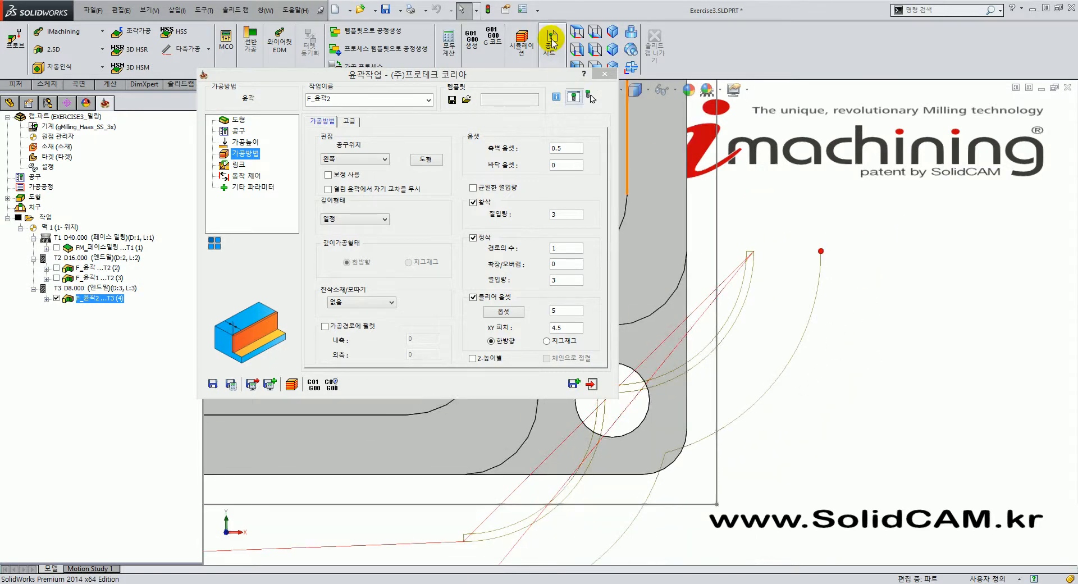
pyautogui.click(613, 31)
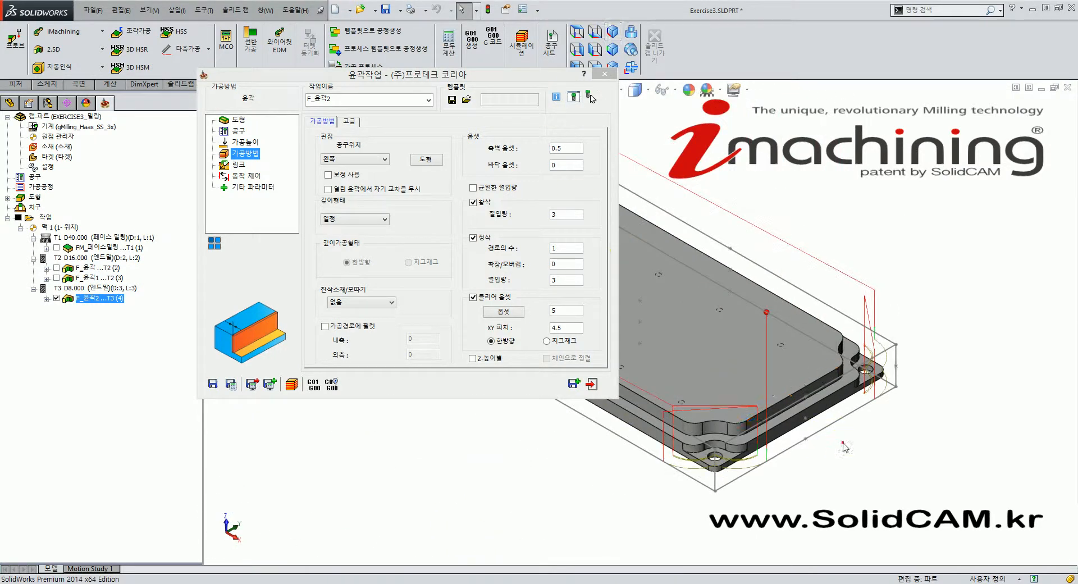
pyautogui.scroll(-1, 843, 443)
pyautogui.scroll(1, 722, 466)
pyautogui.scroll(-2, 722, 467)
pyautogui.scroll(2, 637, 356)
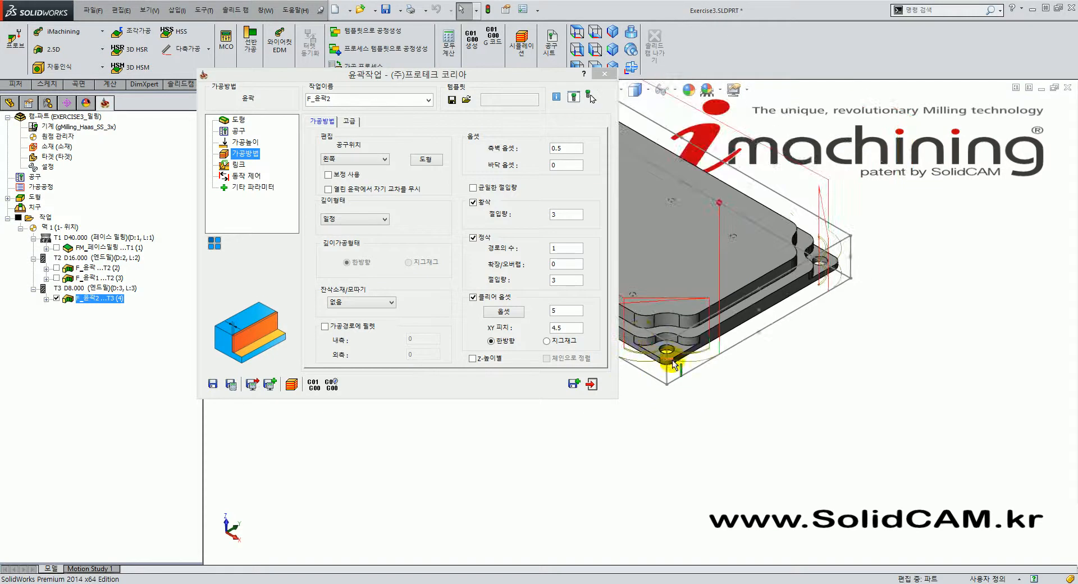
# Run the SolidVerify simulation of the corner profile operation, stop it partway and exit
pyautogui.moveTo(446, 76); pyautogui.dragTo(317, 48)
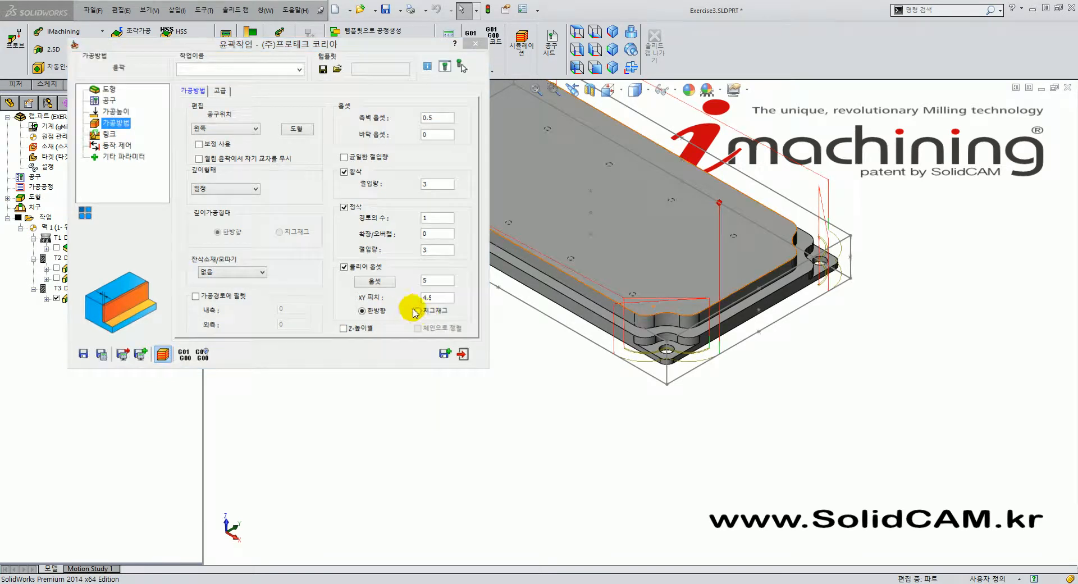
pyautogui.click(264, 218)
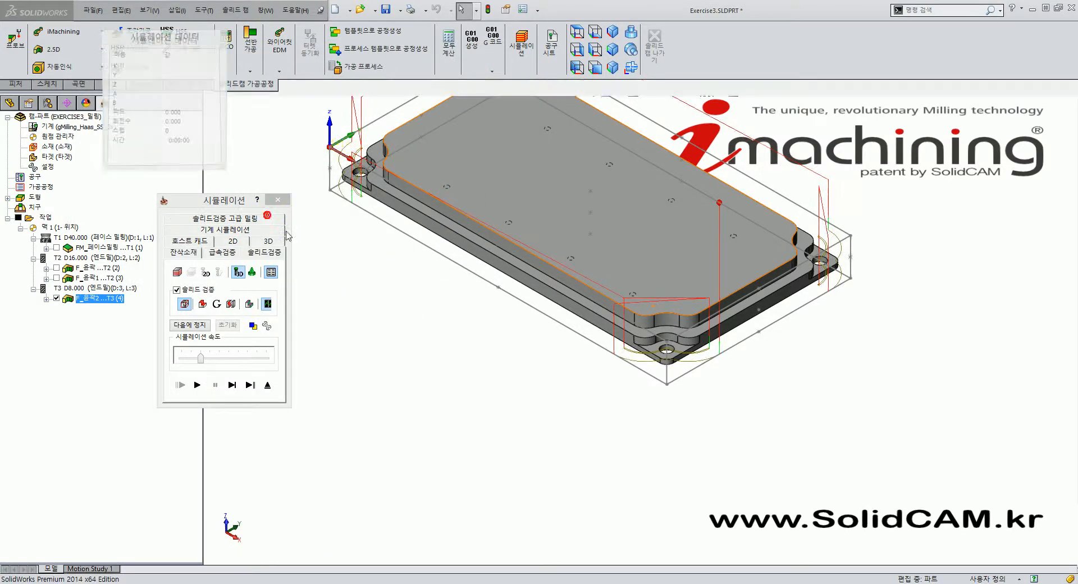
pyautogui.click(198, 385)
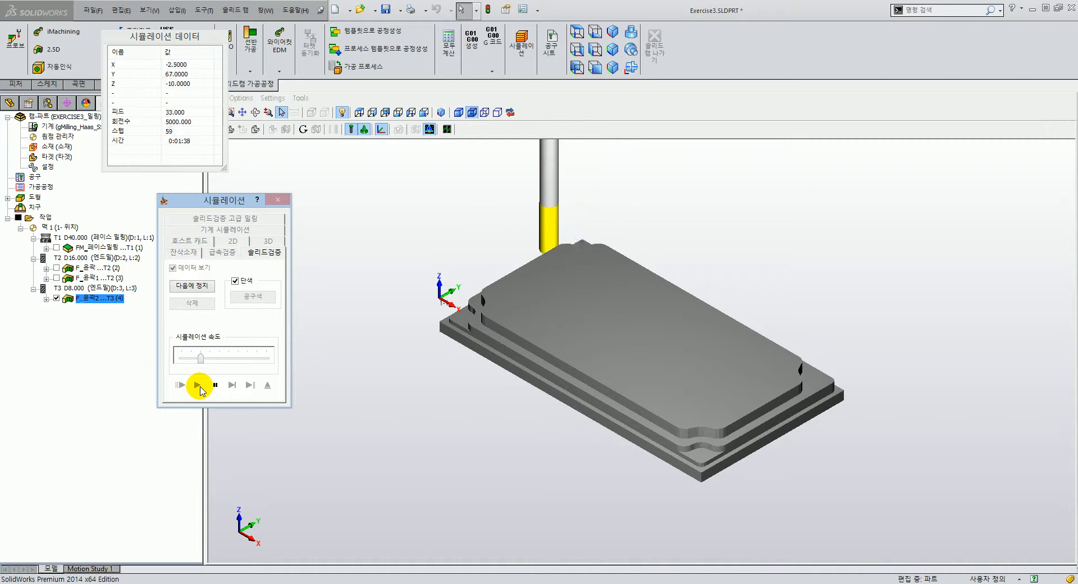
pyautogui.click(216, 385)
pyautogui.click(268, 385)
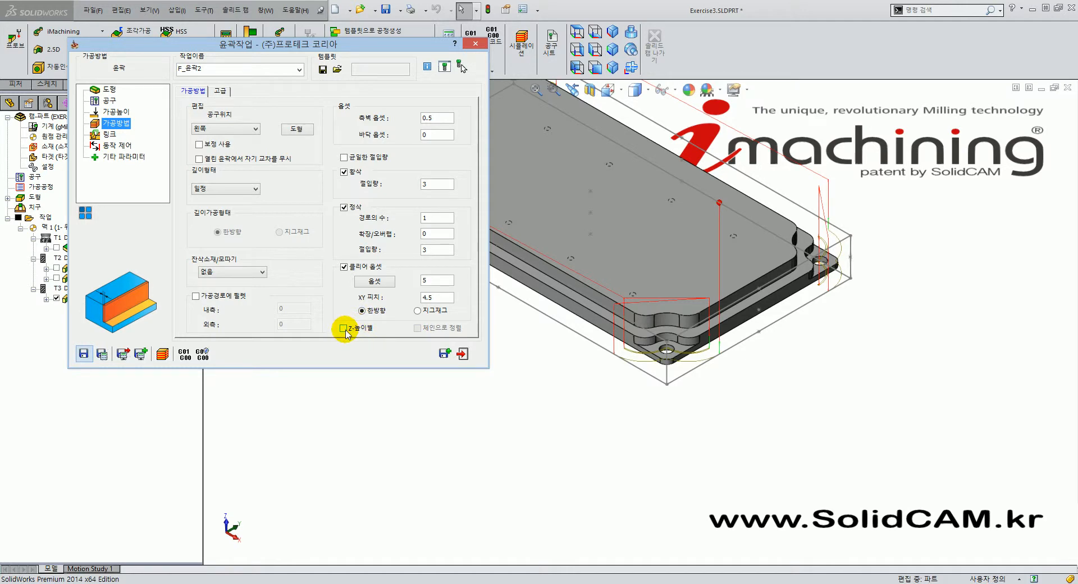
# Turn on machining by Z level for the clear offset passes, and save and recalculate the operation
pyautogui.click(344, 329)
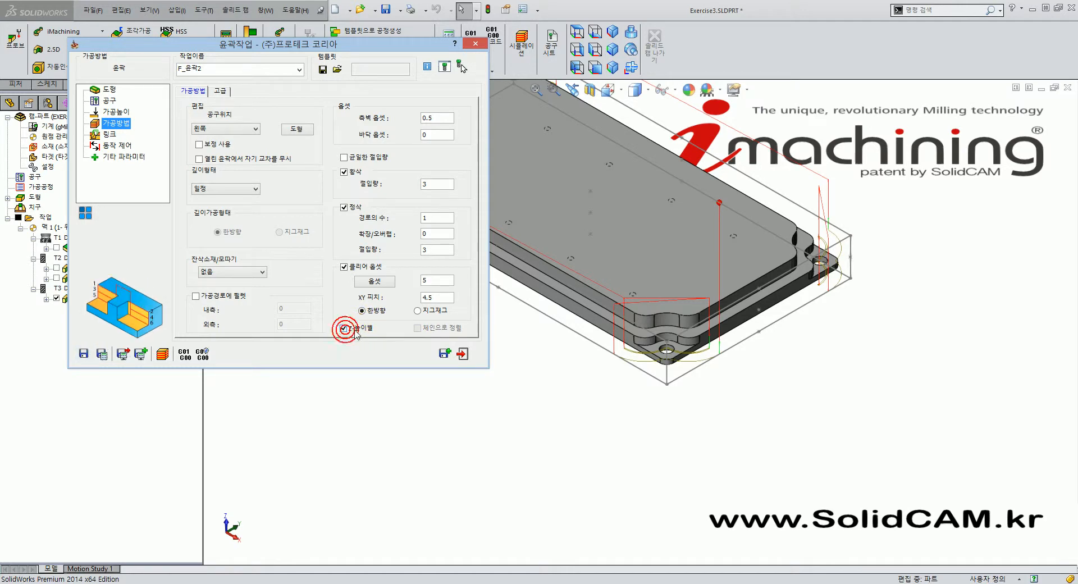
pyautogui.click(102, 354)
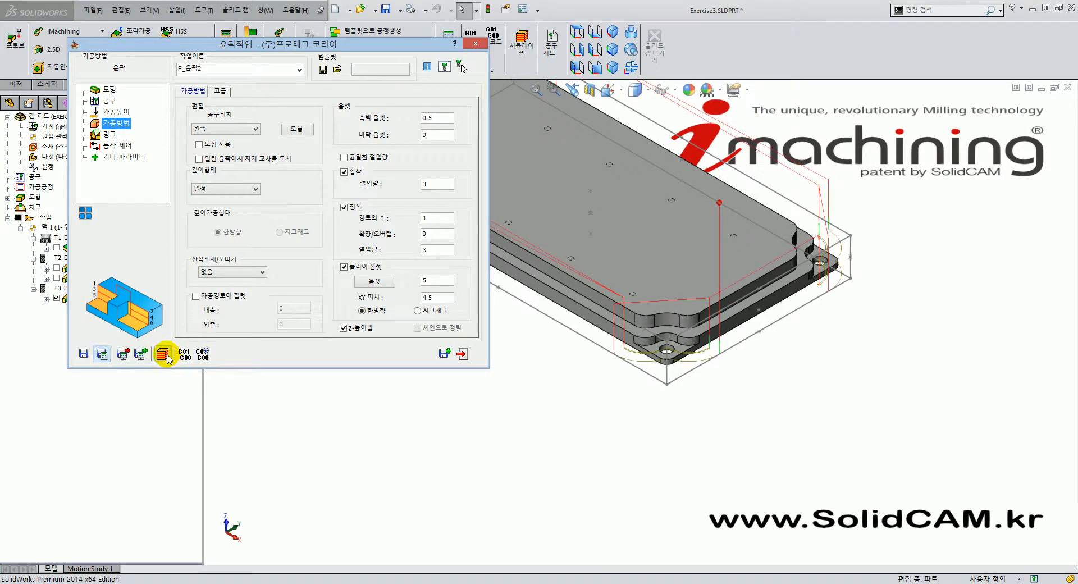
# Run the SolidVerify simulation of the recalculated corner profile operation and return to its settings
pyautogui.click(165, 355)
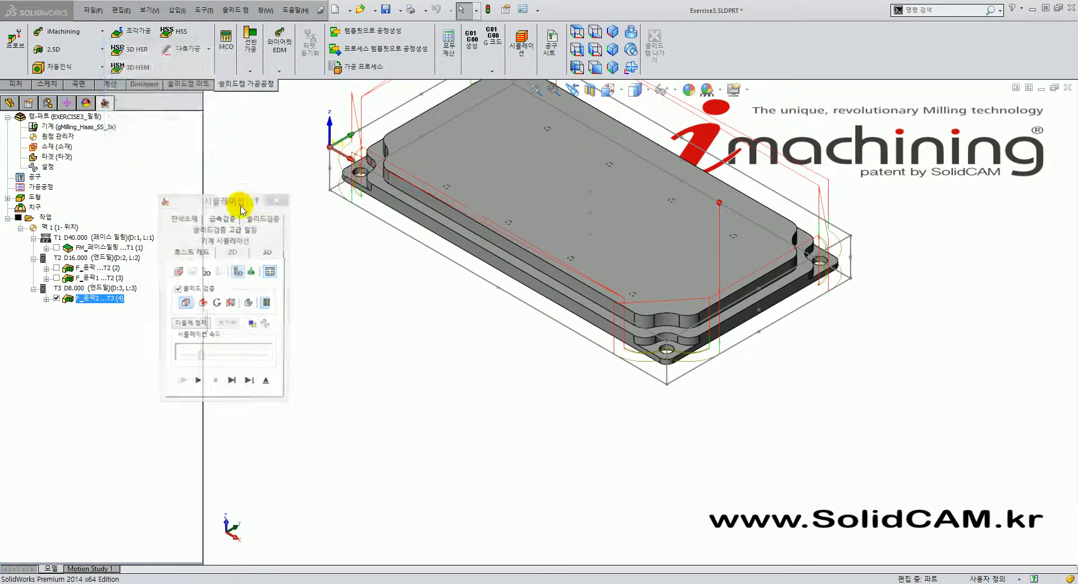
pyautogui.click(274, 219)
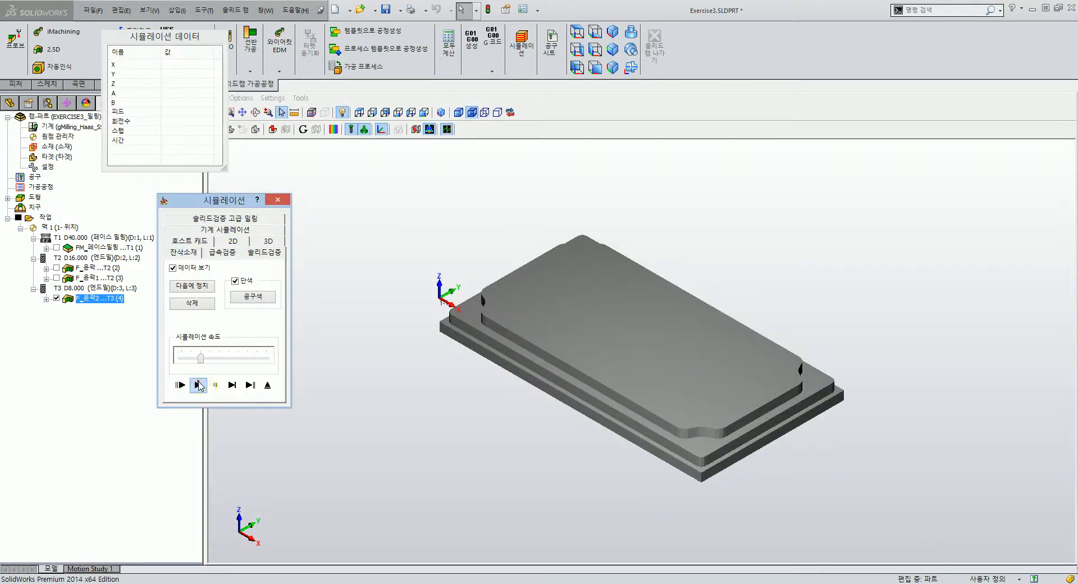
pyautogui.click(198, 384)
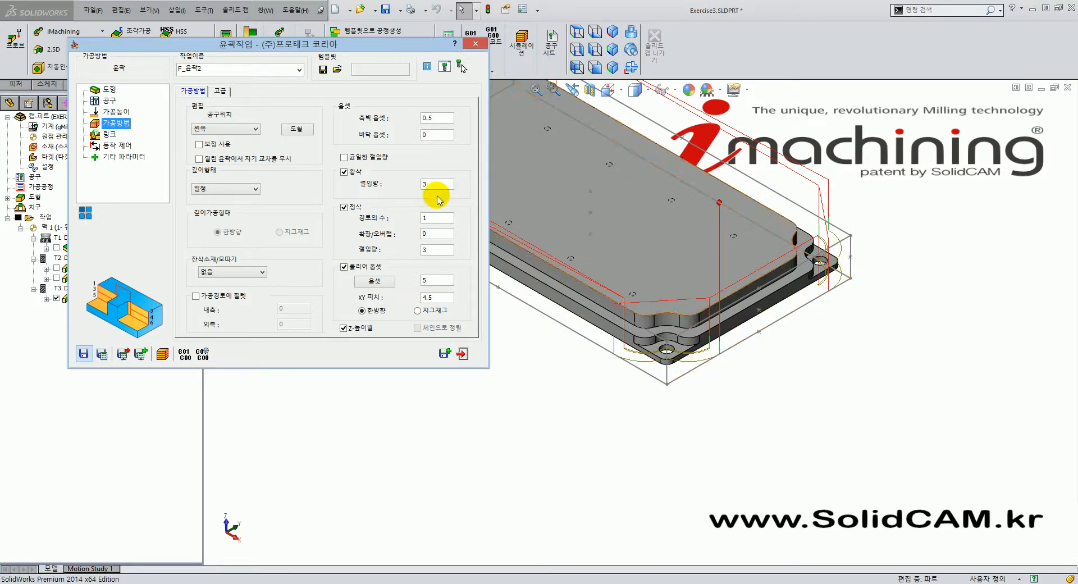
# Turn off Z-level machining and set an arc lead-in with radius 2, angle 90 and distance 0, using the same lead-out
pyautogui.click(343, 328)
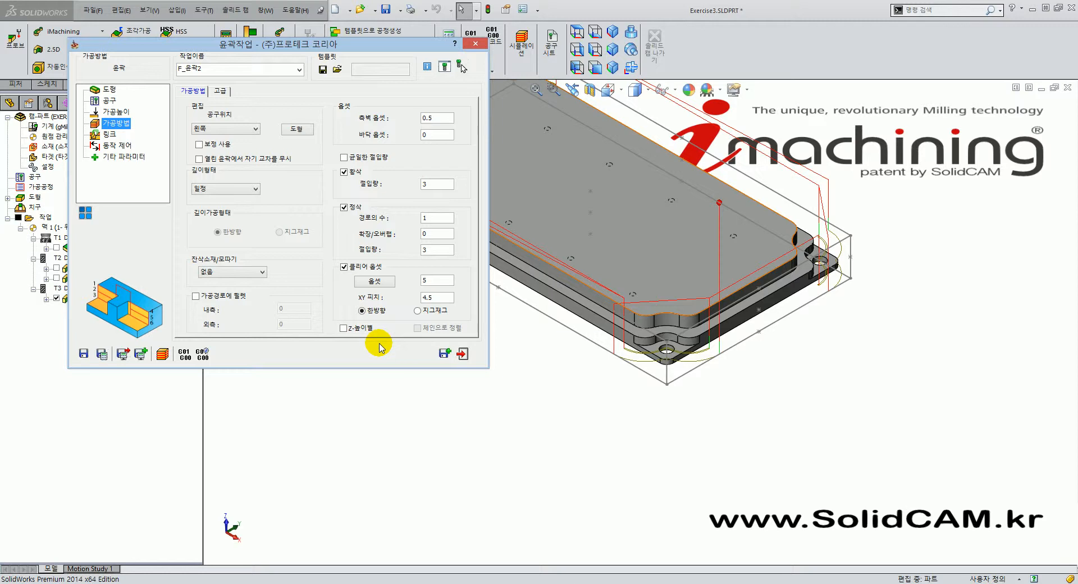
pyautogui.click(109, 135)
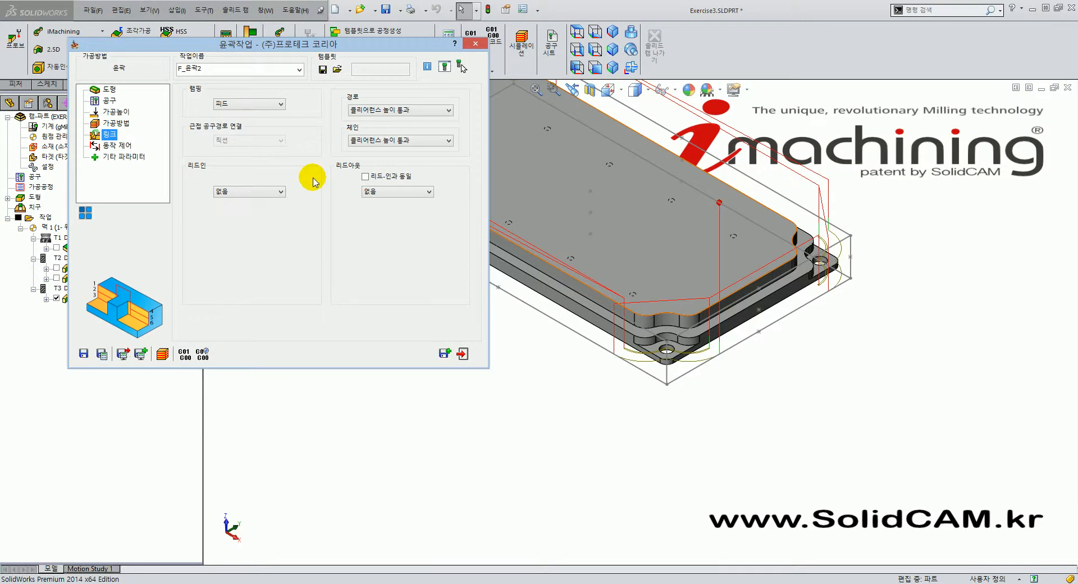
pyautogui.click(247, 191)
pyautogui.click(234, 218)
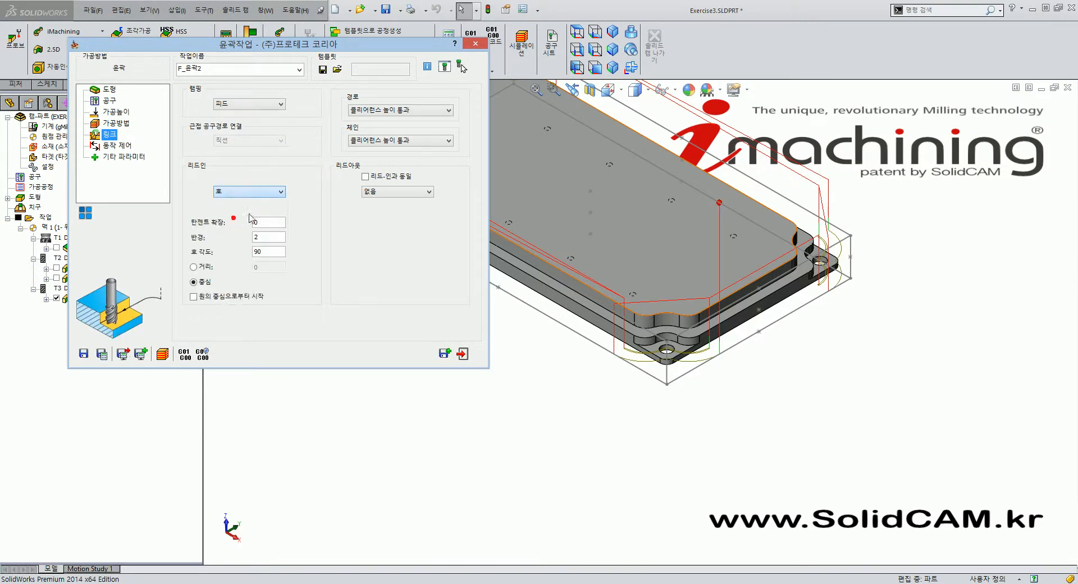
pyautogui.click(262, 237)
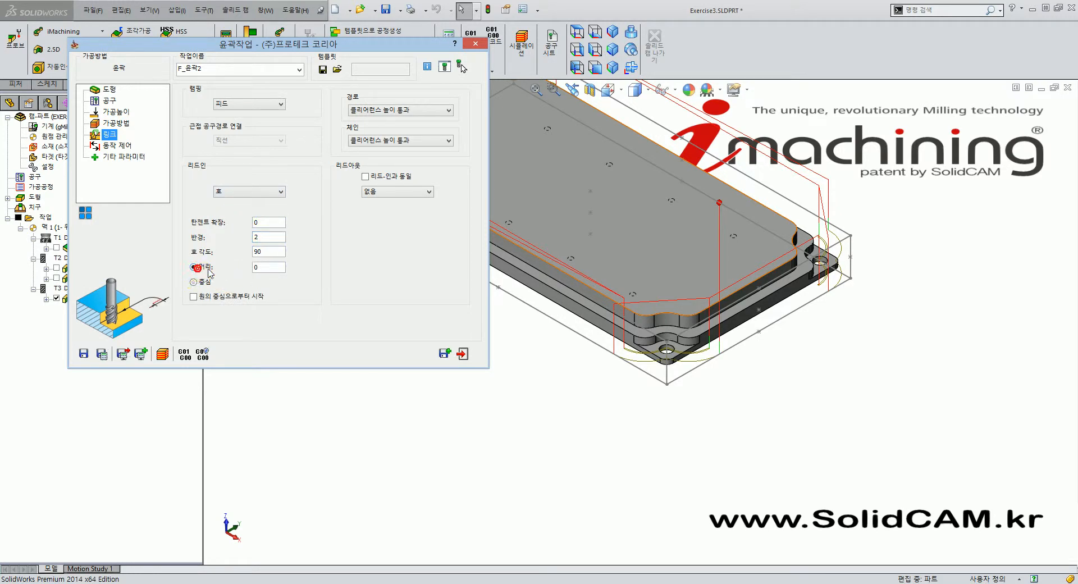
pyautogui.click(366, 177)
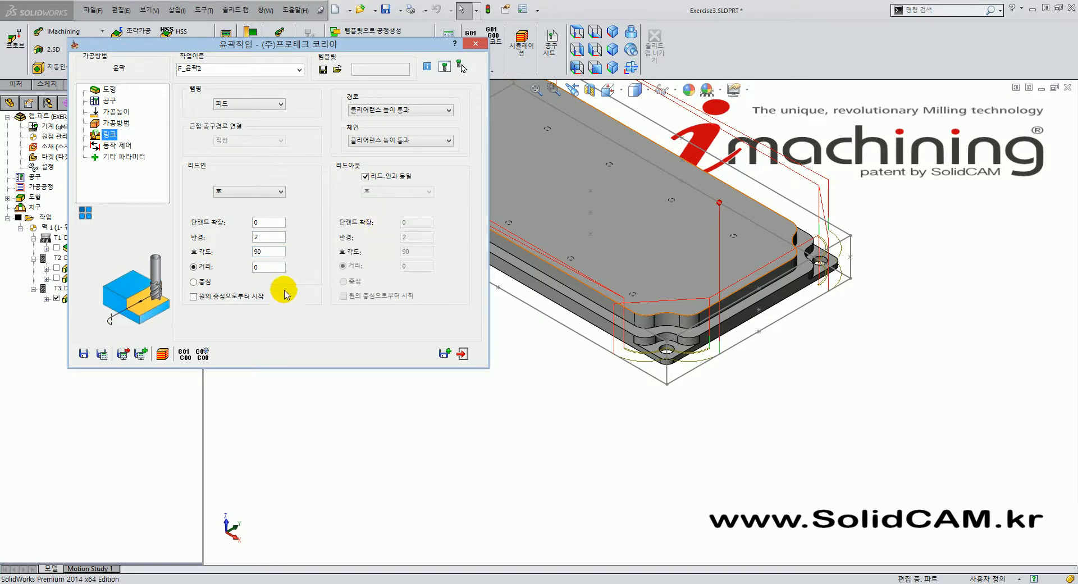
# Save and calculate the corner profile operation, exit its settings and inspect the toolpath around the corners
pyautogui.click(101, 355)
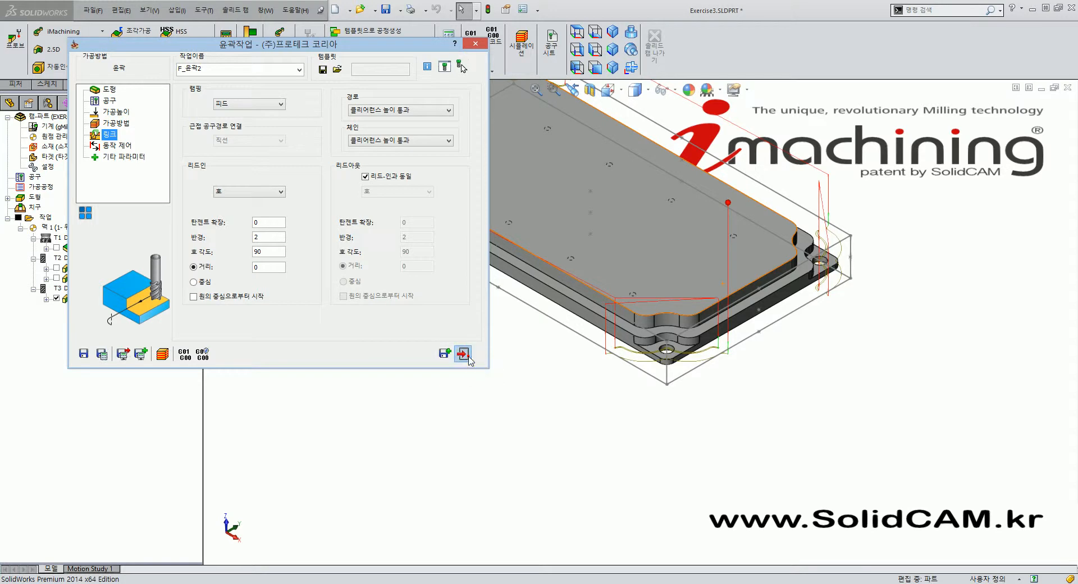
pyautogui.click(463, 354)
pyautogui.moveTo(404, 303); pyautogui.dragTo(351, 247, button='middle')
pyautogui.scroll(-7, 462, 301)
pyautogui.scroll(2, 648, 336)
pyautogui.scroll(5, 648, 336)
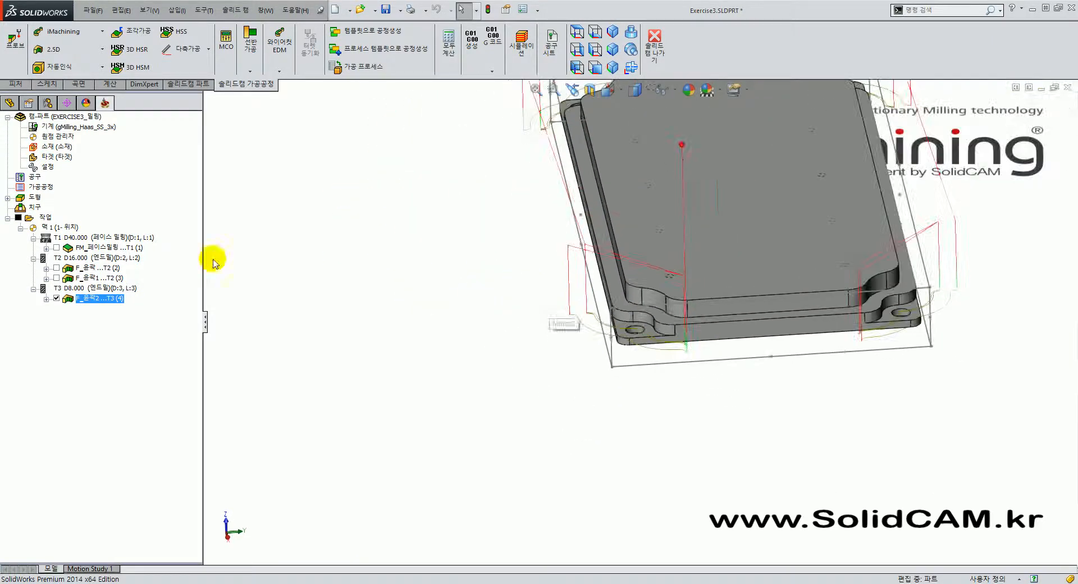
# Hide the corner profile toolpath and examine the plate in isometric view and from its underside
pyautogui.click(56, 298)
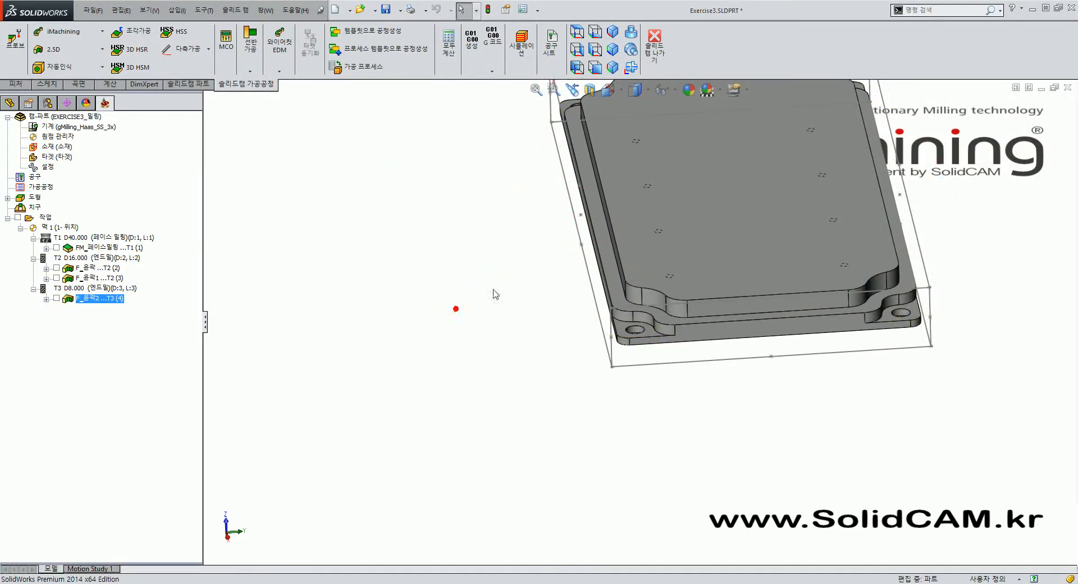
pyautogui.click(612, 31)
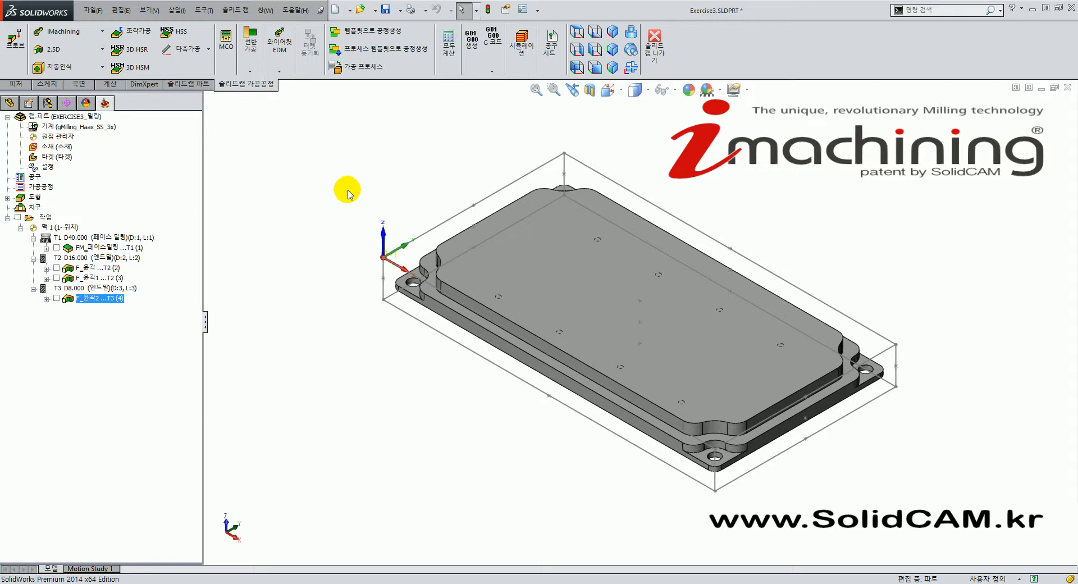
pyautogui.moveTo(462, 409); pyautogui.dragTo(445, 176, button='middle')
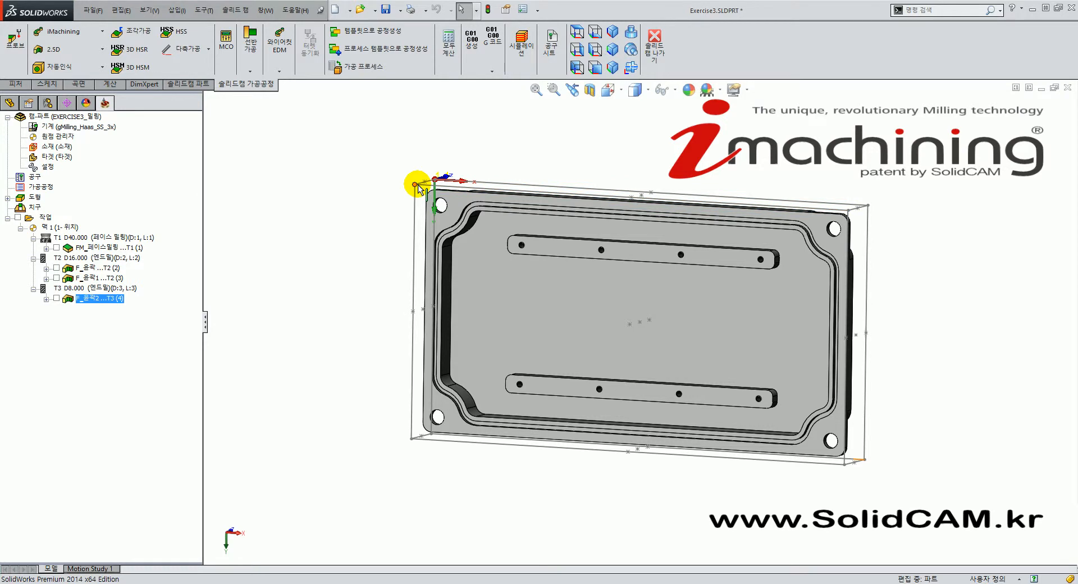
pyautogui.moveTo(561, 202); pyautogui.dragTo(544, 305, button='middle')
pyautogui.moveTo(487, 259); pyautogui.dragTo(436, 176, button='middle')
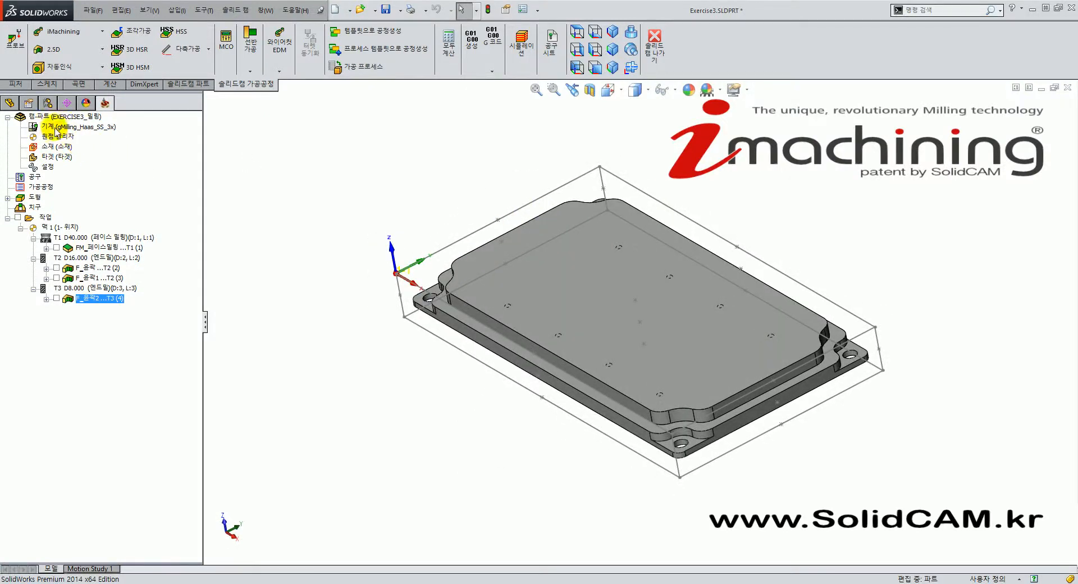
# Open the coordinate system manager and add a new machine coordinate system with number 2
pyautogui.click(56, 136)
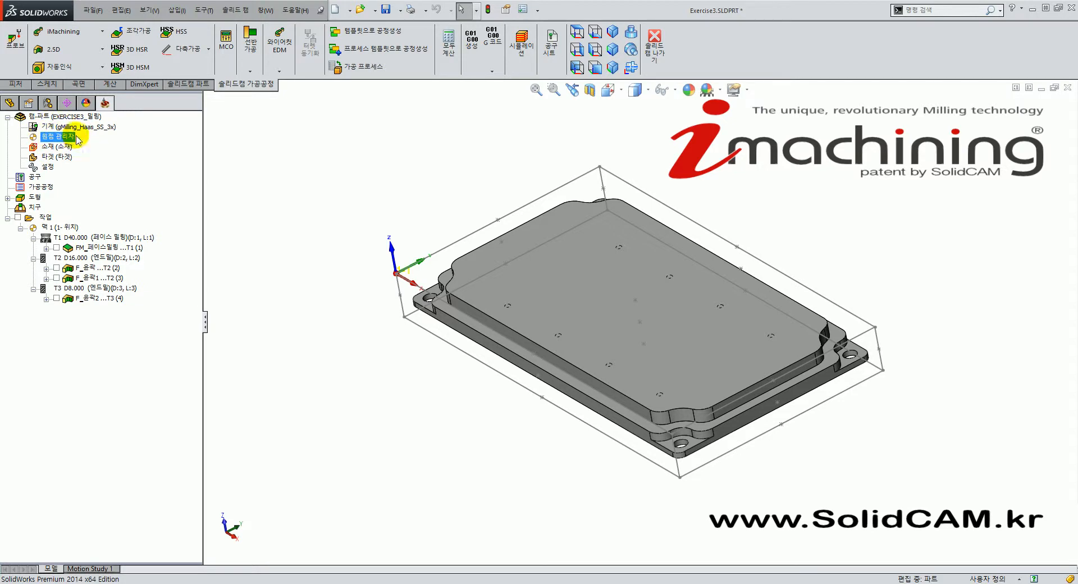
pyautogui.doubleClick(71, 141)
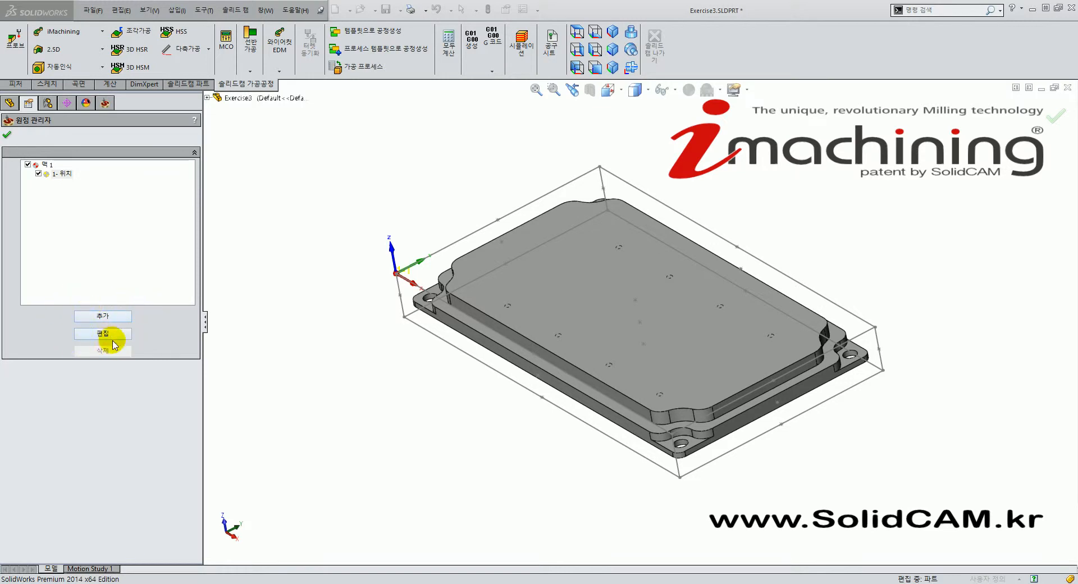
pyautogui.click(102, 230)
pyautogui.rightClick(65, 175)
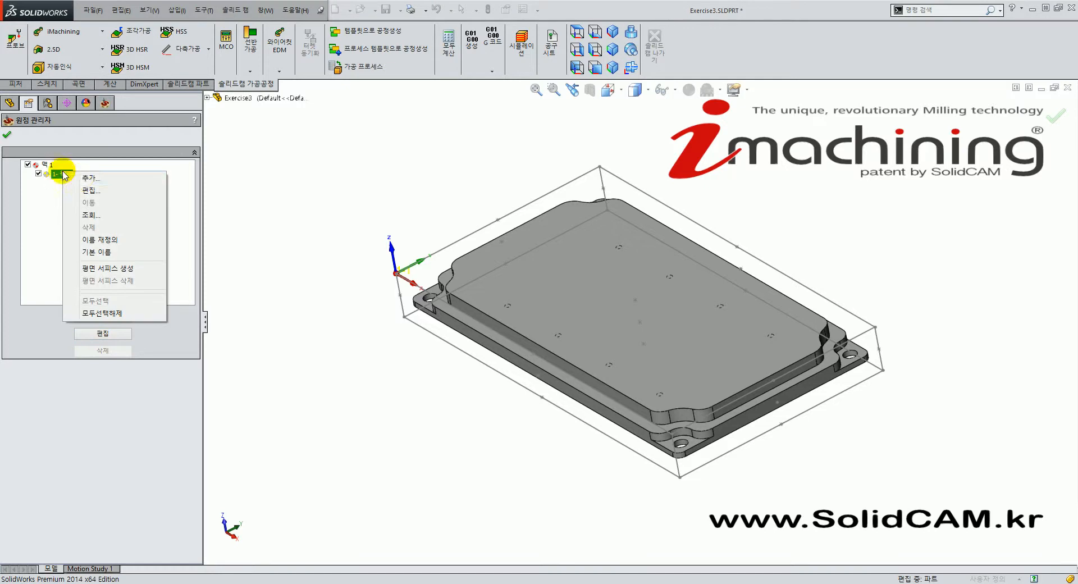
pyautogui.click(59, 175)
pyautogui.rightClick(59, 175)
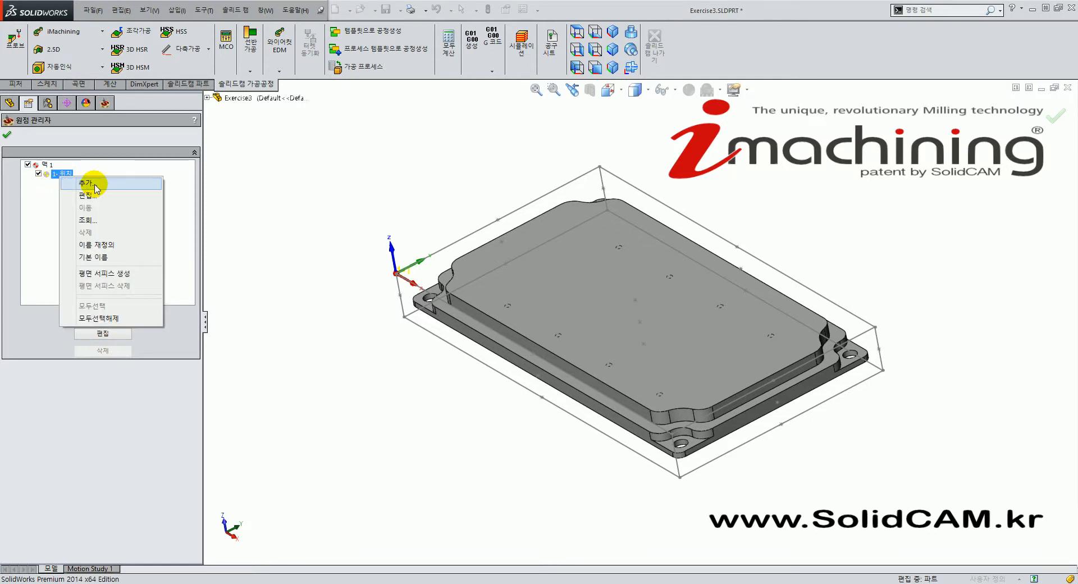
pyautogui.click(33, 212)
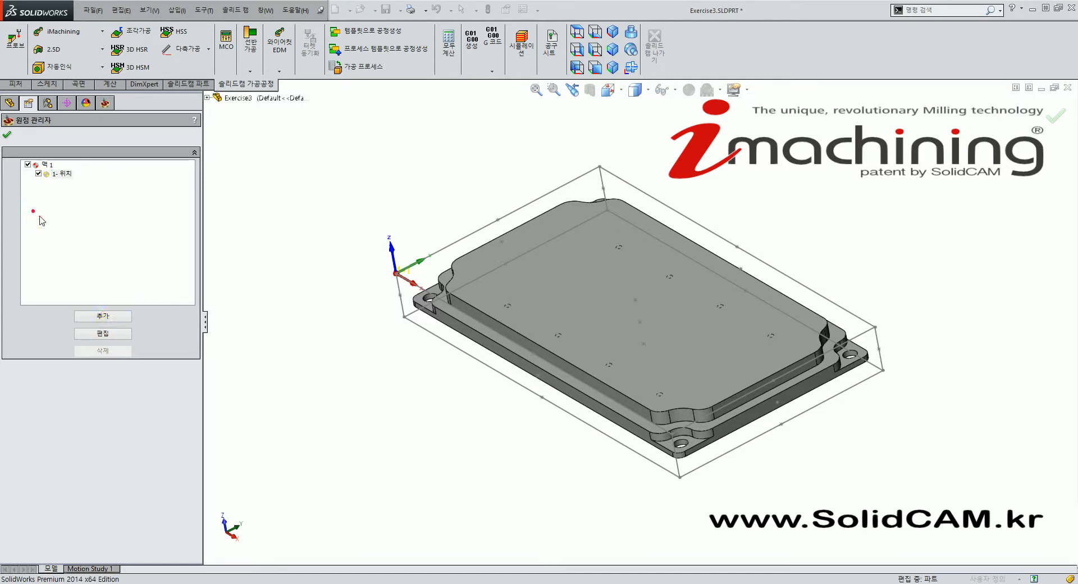
pyautogui.click(115, 317)
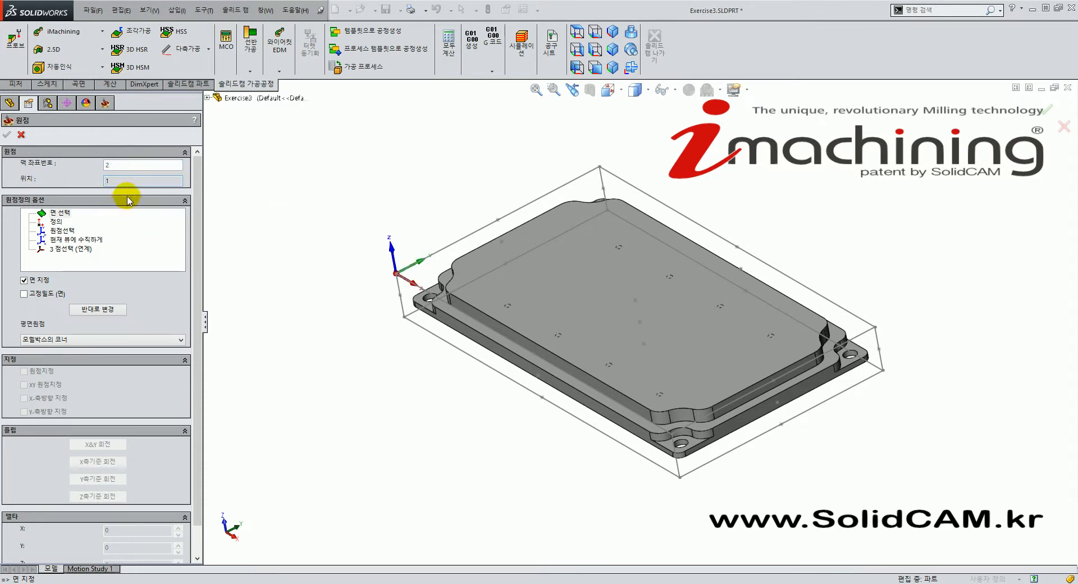
# Define coordinate system 2 by the flat rim face on the plate's underside, with its origin at the corner of the model box
pyautogui.click(510, 354)
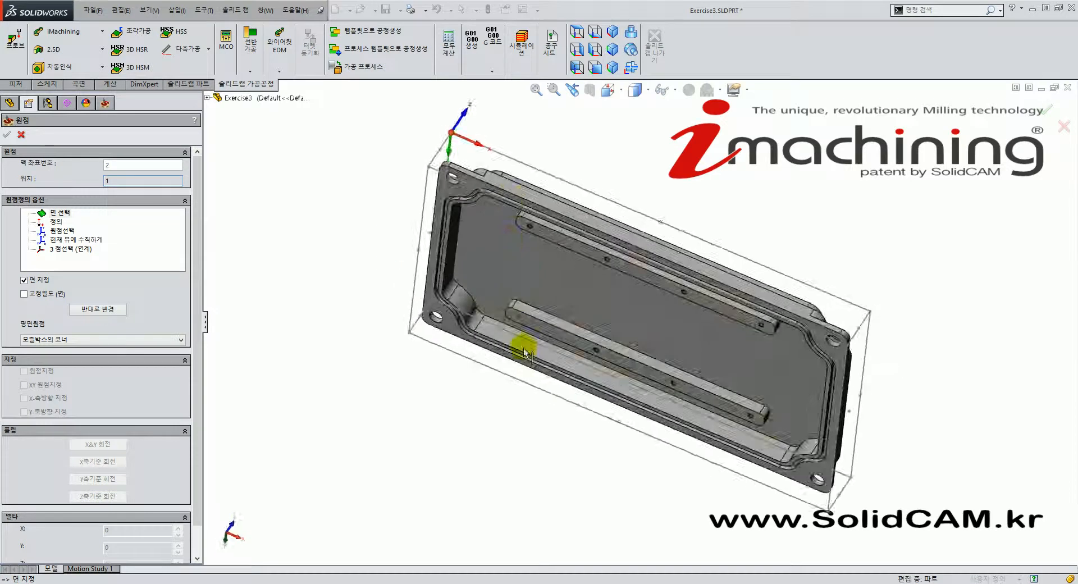
pyautogui.moveTo(547, 163); pyautogui.dragTo(524, 298, button='middle')
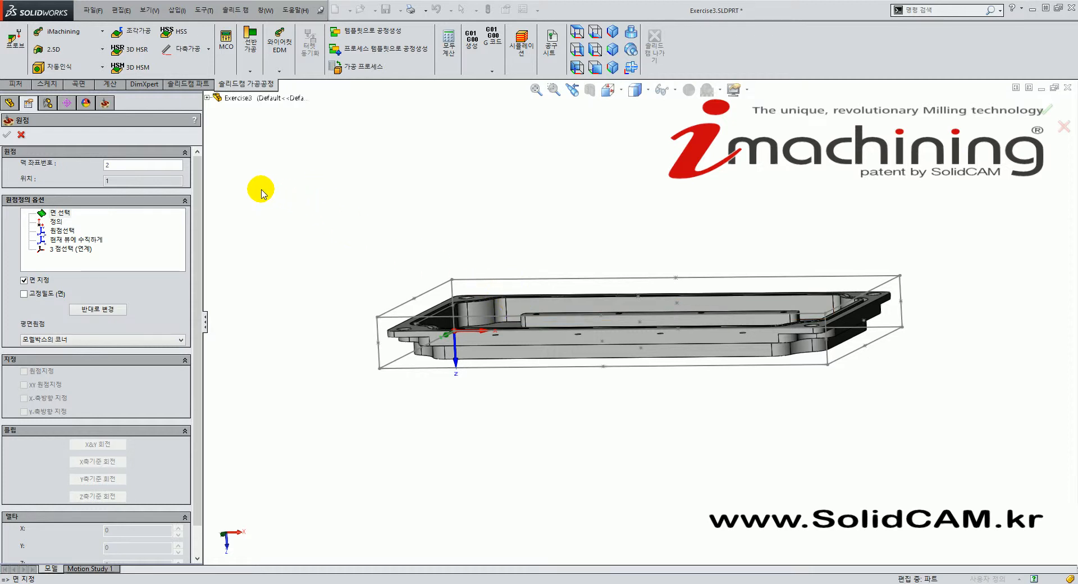
pyautogui.moveTo(645, 356); pyautogui.dragTo(613, 393, button='middle')
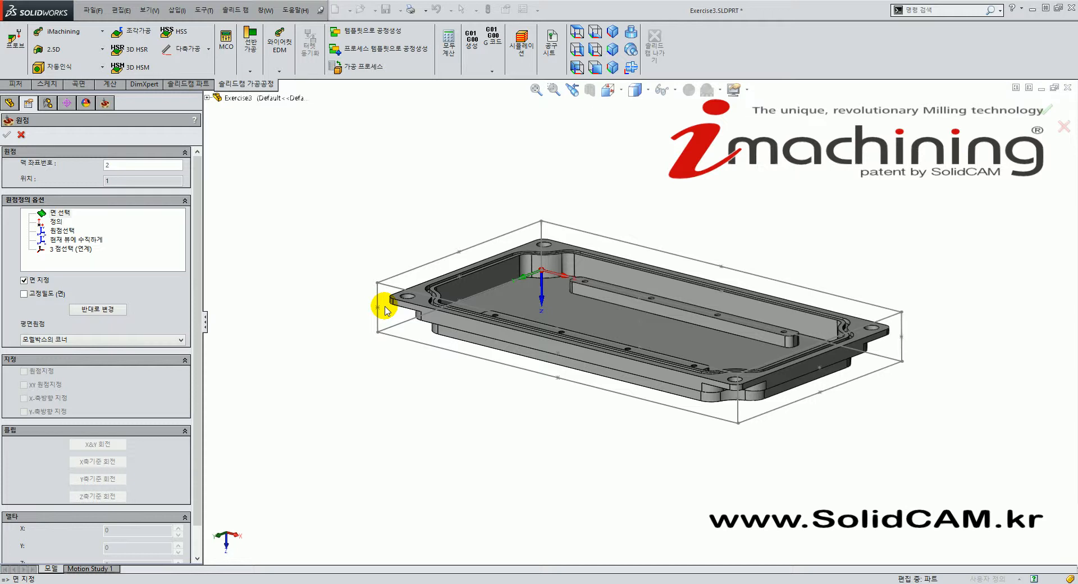
pyautogui.click(118, 341)
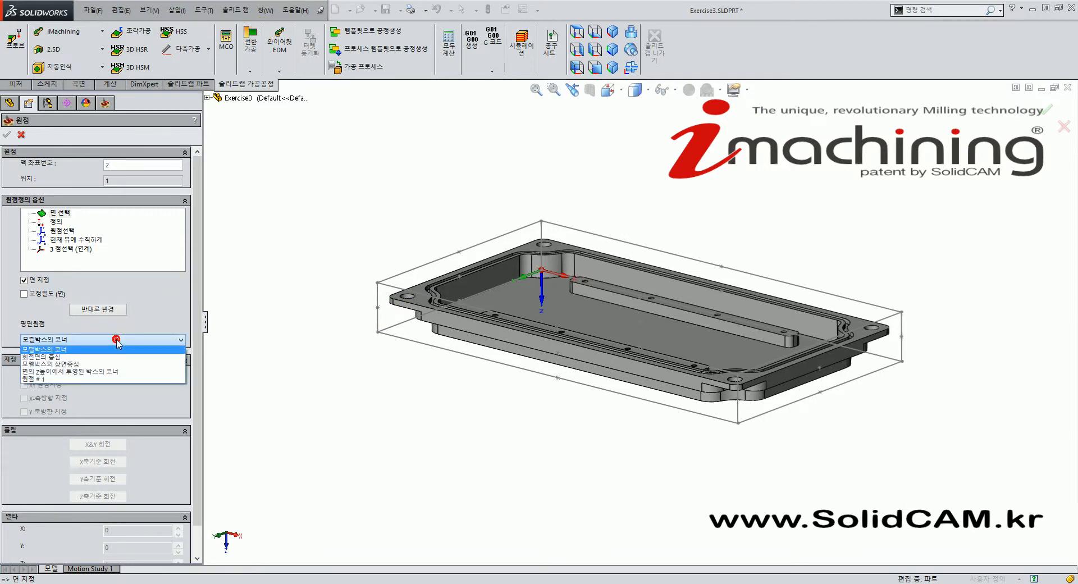
pyautogui.click(59, 350)
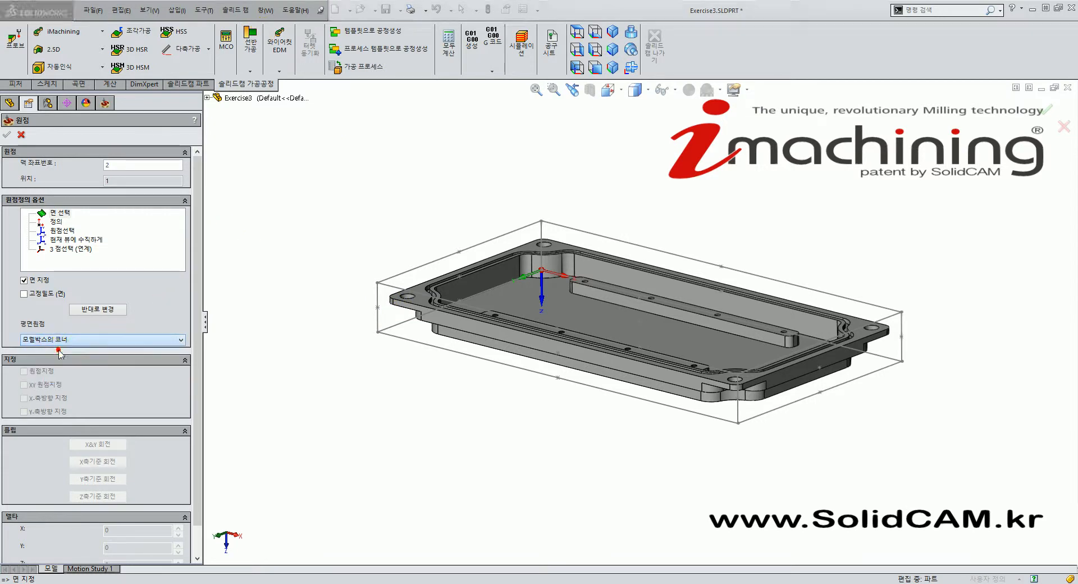
pyautogui.click(262, 254)
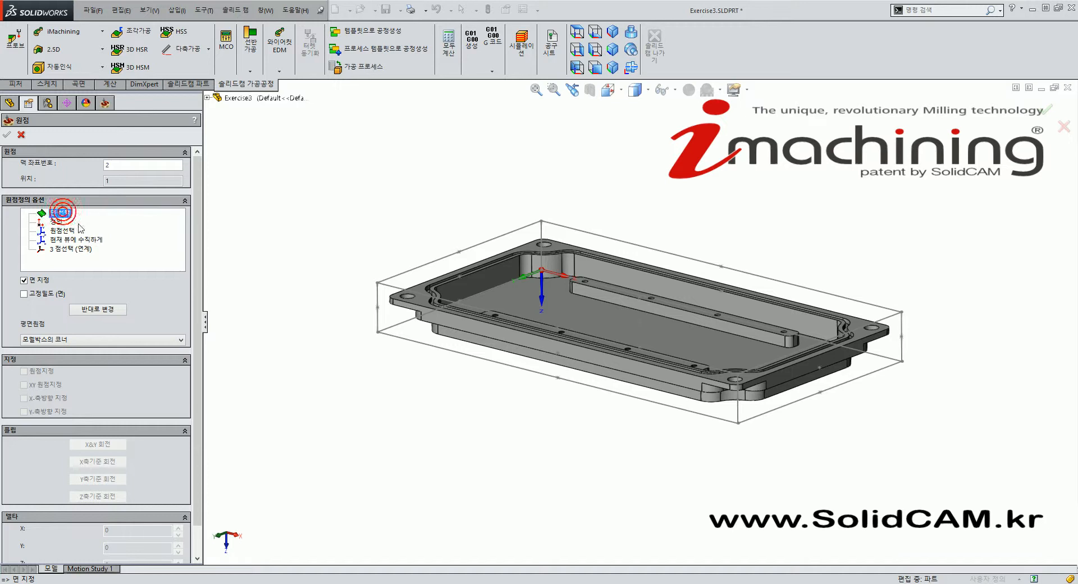
pyautogui.click(78, 342)
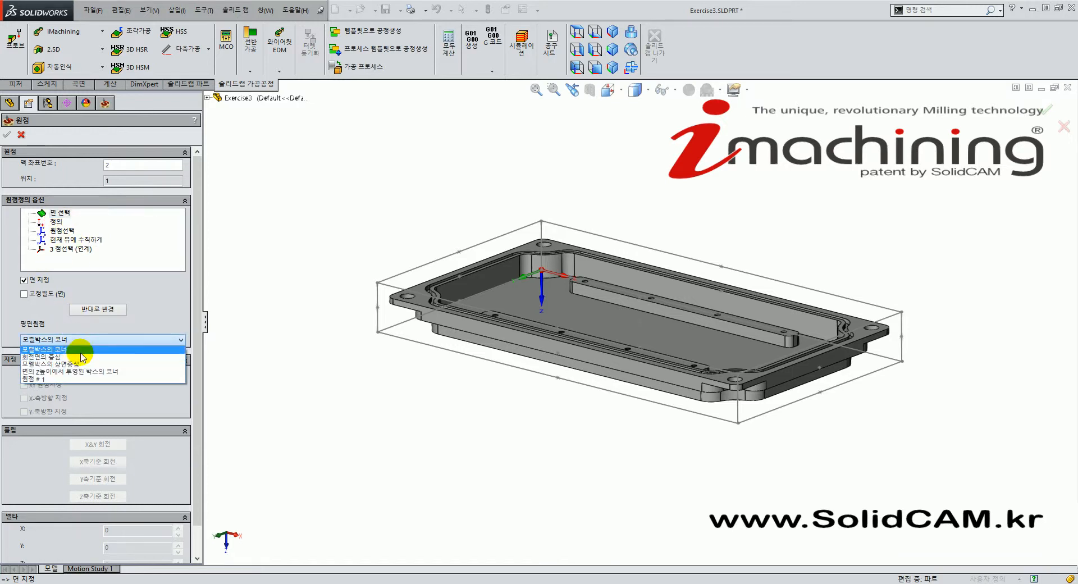
pyautogui.click(80, 350)
pyautogui.moveTo(521, 236); pyautogui.dragTo(512, 286, button='middle')
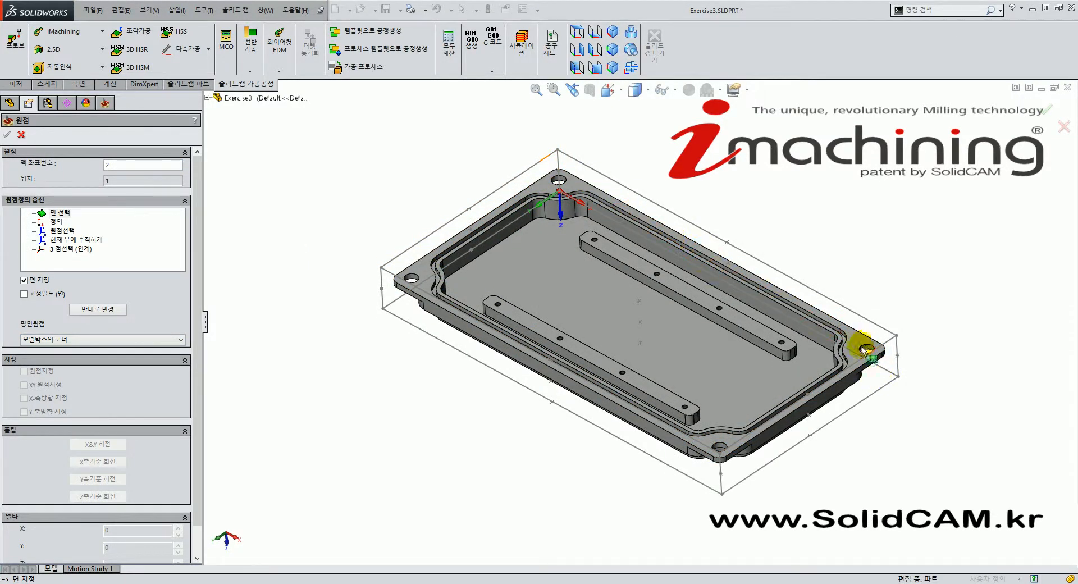
pyautogui.click(422, 275)
pyautogui.moveTo(404, 281); pyautogui.dragTo(460, 286, button='middle')
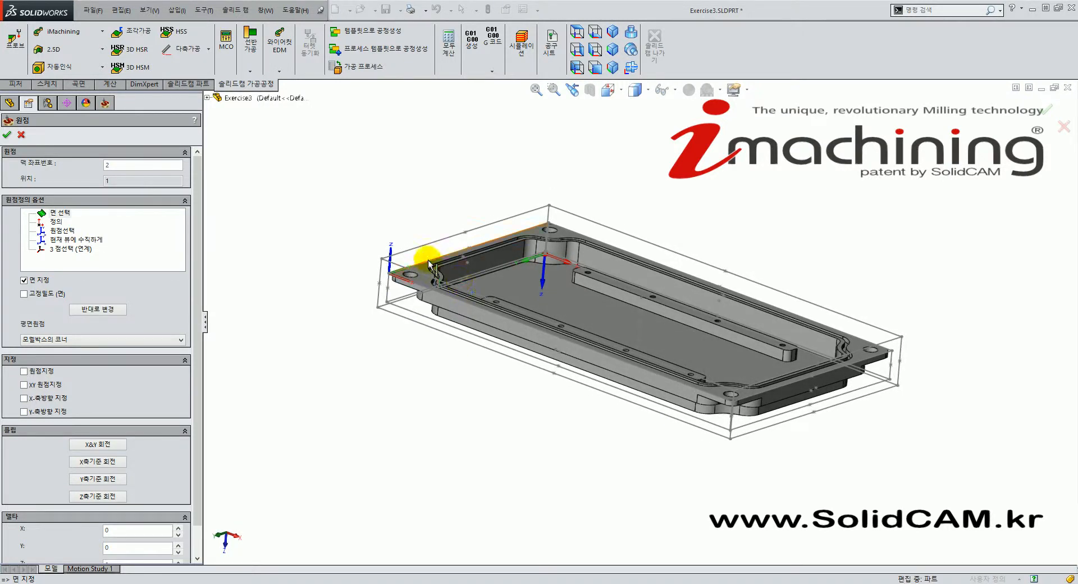
# Relocate the origin of coordinate system 2 to the outer corner of the stock box beside the rim's corner hole
pyautogui.scroll(-1, 372, 224)
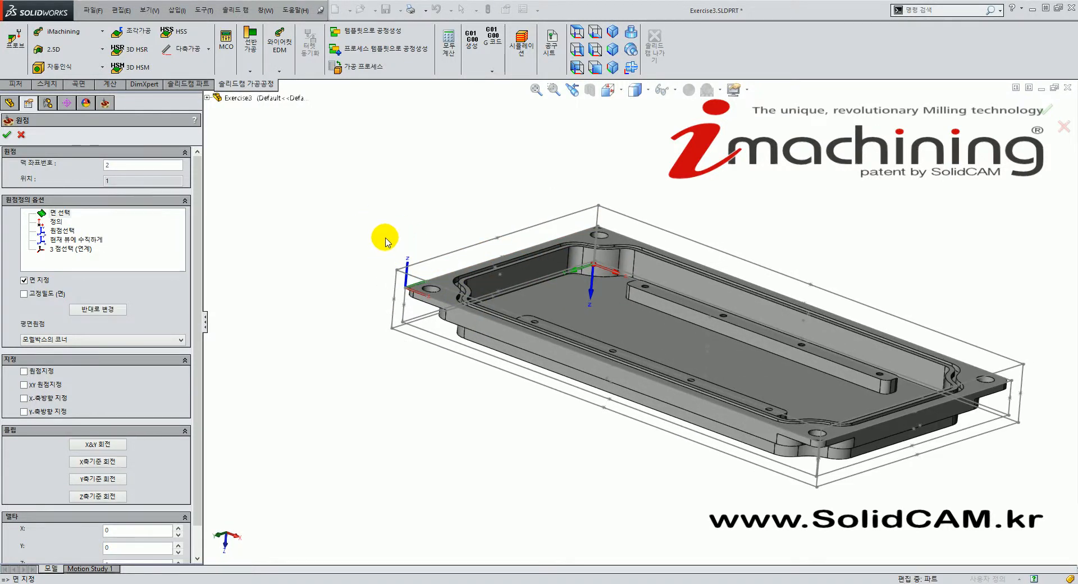
pyautogui.scroll(-6, 386, 260)
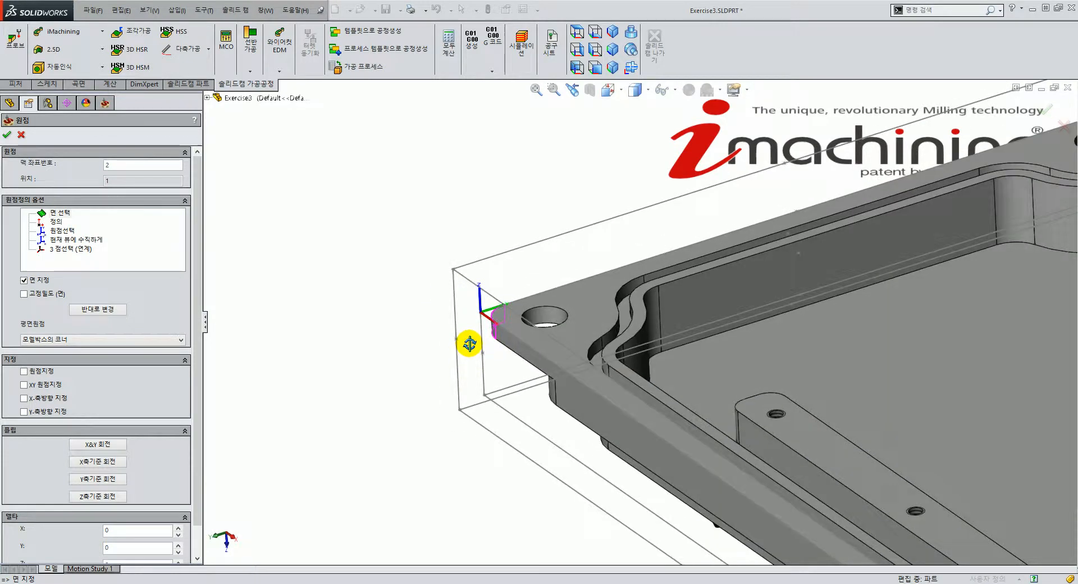
pyautogui.scroll(-3, 501, 331)
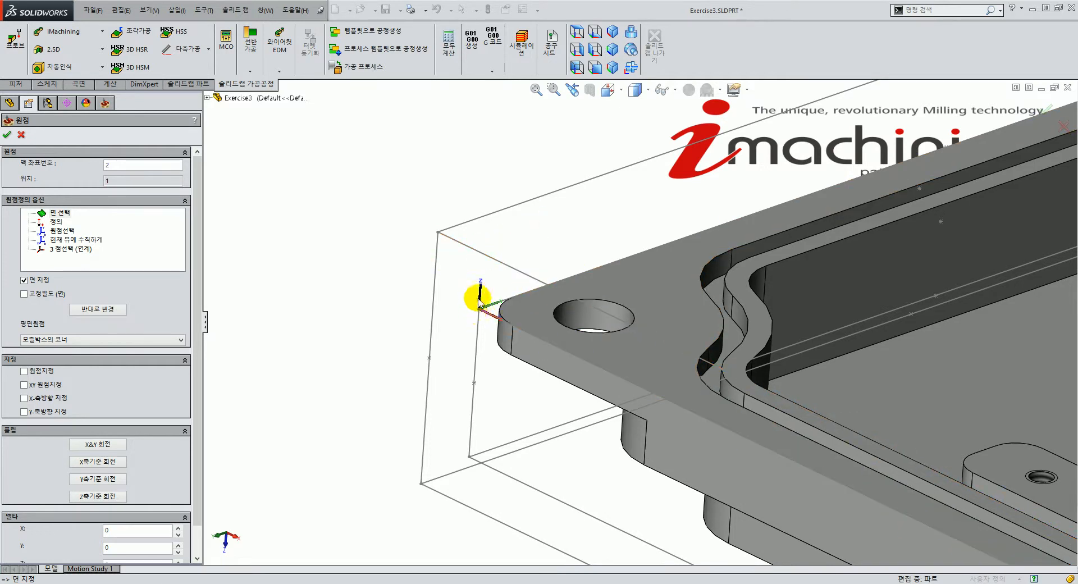
pyautogui.moveTo(508, 281); pyautogui.dragTo(494, 353, button='middle')
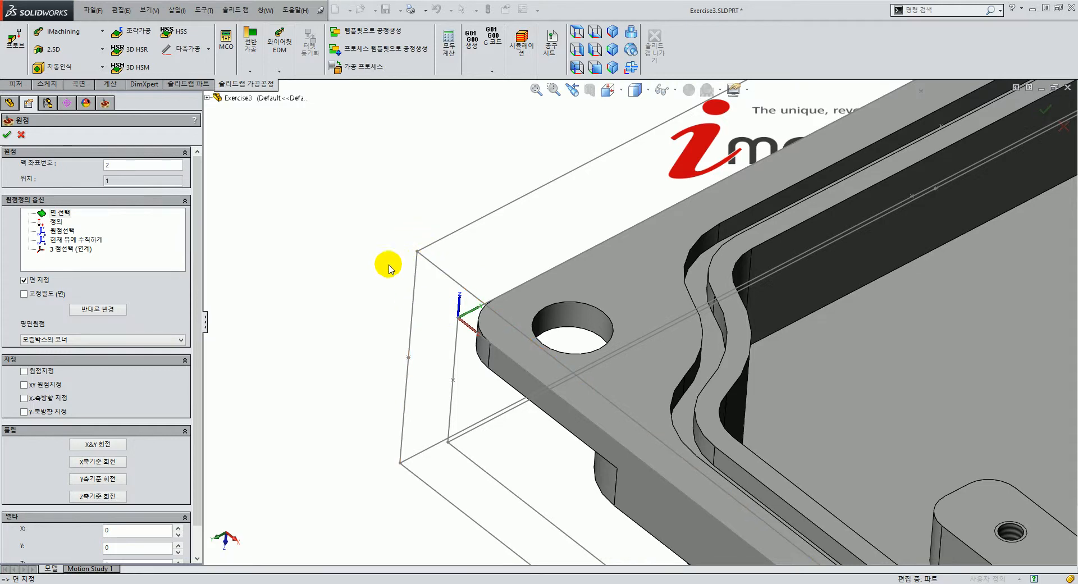
pyautogui.scroll(2, 488, 255)
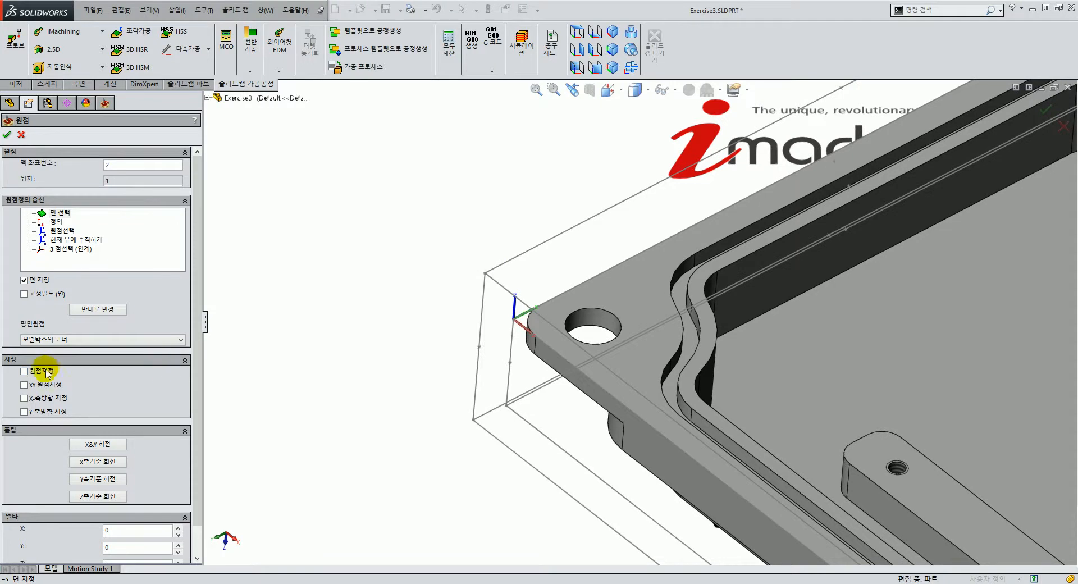
pyautogui.click(25, 372)
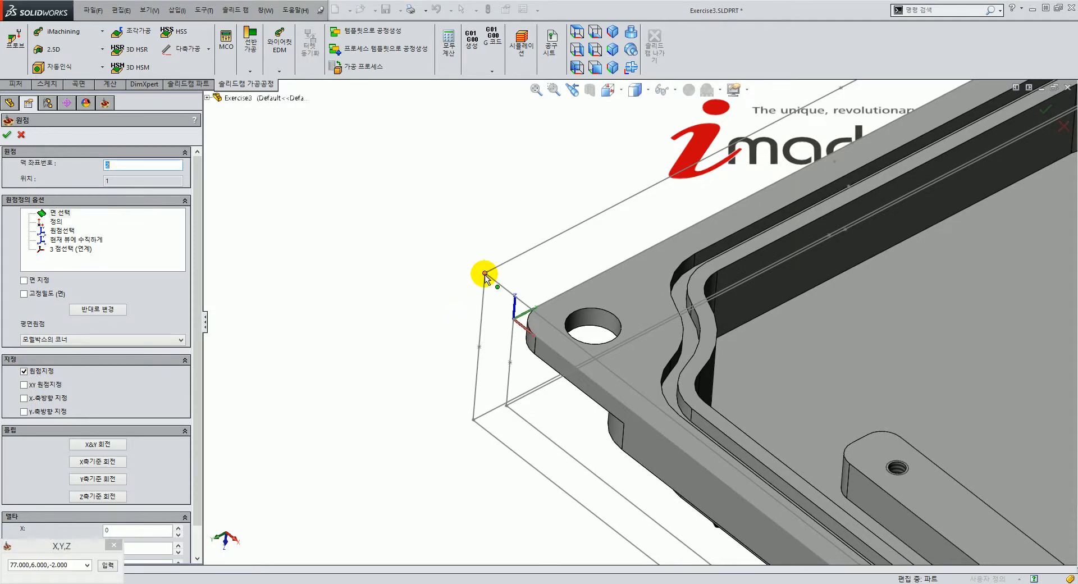
pyautogui.moveTo(514, 315); pyautogui.dragTo(510, 278, button='middle')
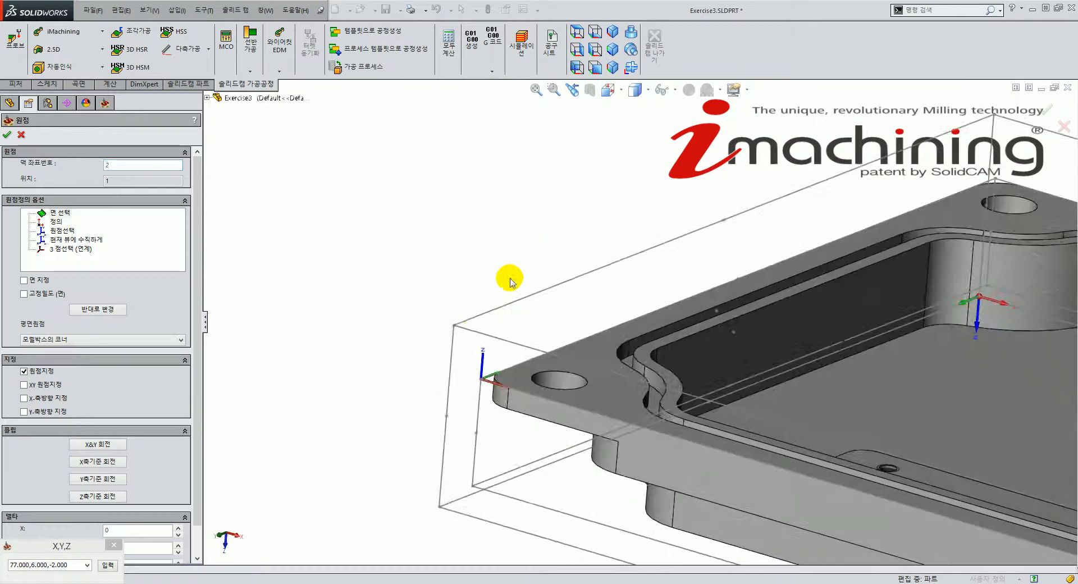
pyautogui.click(455, 326)
pyautogui.moveTo(557, 364); pyautogui.dragTo(548, 398, button='middle')
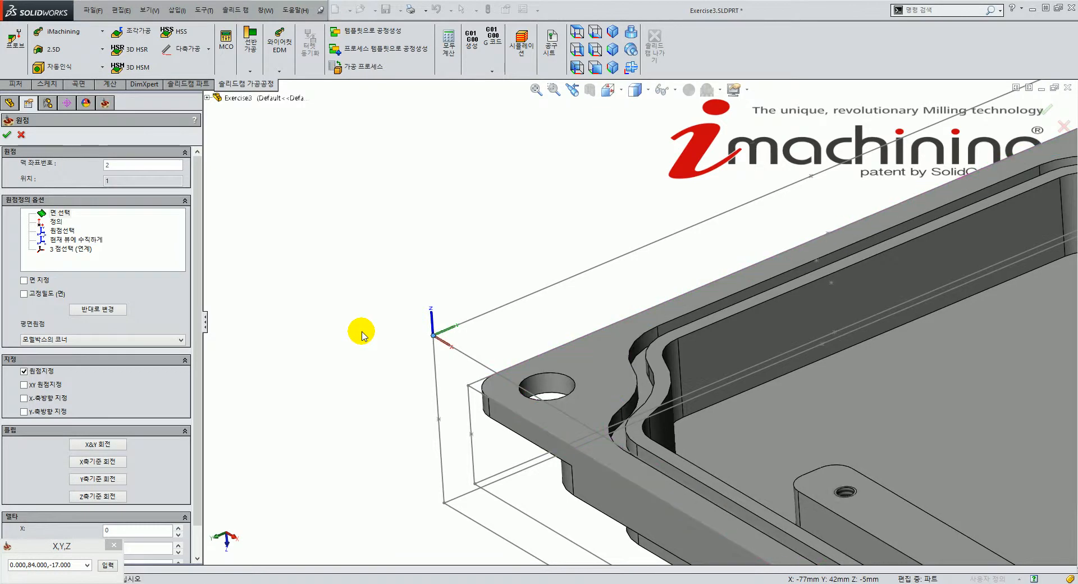
# Check the axis directions of coordinate system 2 against the whole plate and accept its definition
pyautogui.press('f')
pyautogui.moveTo(556, 455); pyautogui.dragTo(588, 464, button='middle')
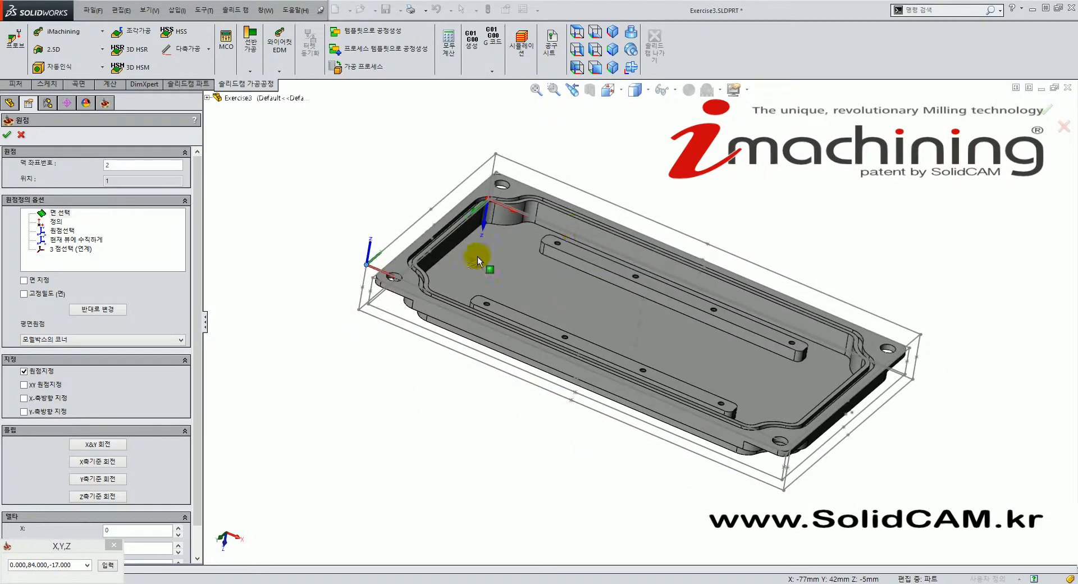
pyautogui.moveTo(504, 189); pyautogui.dragTo(439, 280, button='middle')
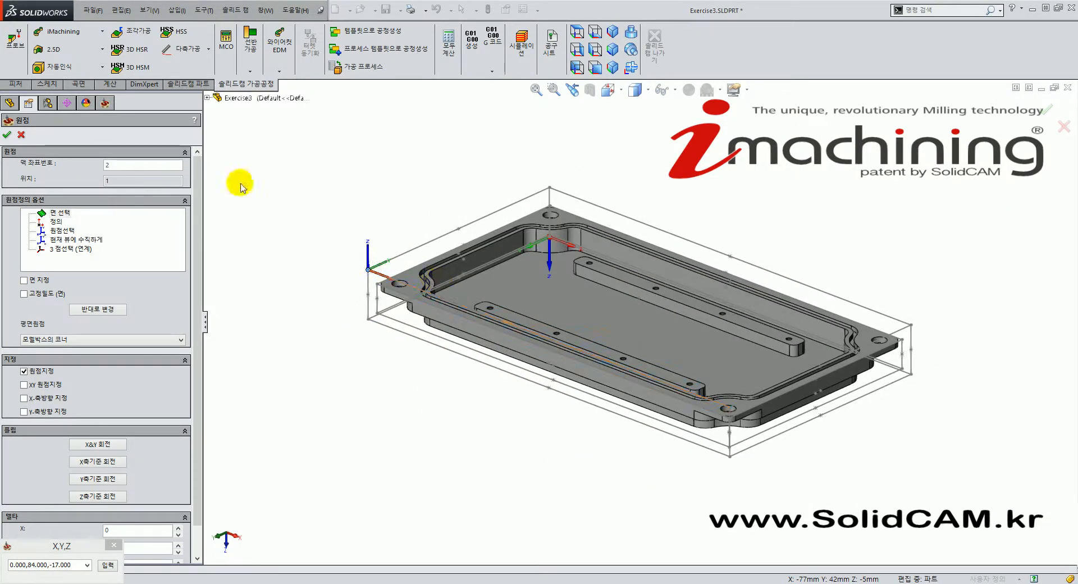
pyautogui.click(11, 137)
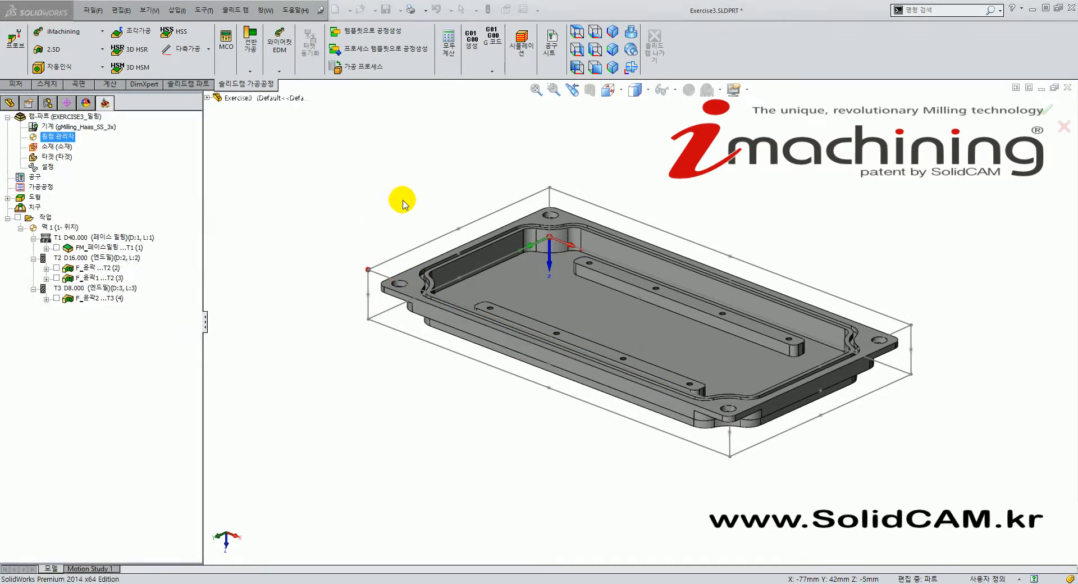
# Compare the machining levels of coordinate system 2 with the model, accept them and close the coordinate system manager
pyautogui.click(514, 258)
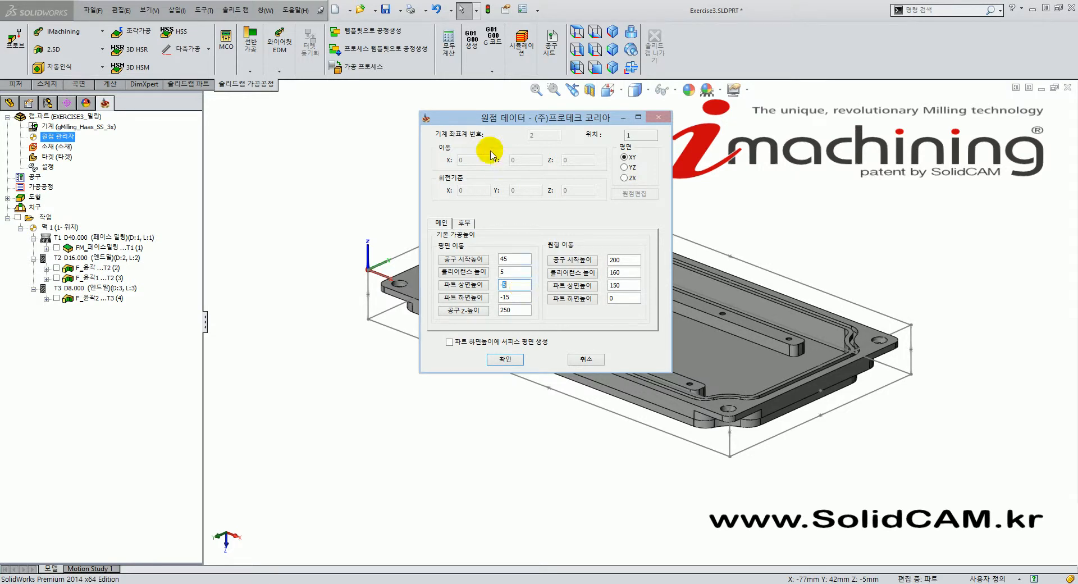
pyautogui.moveTo(488, 117); pyautogui.dragTo(633, 103)
pyautogui.click(377, 262)
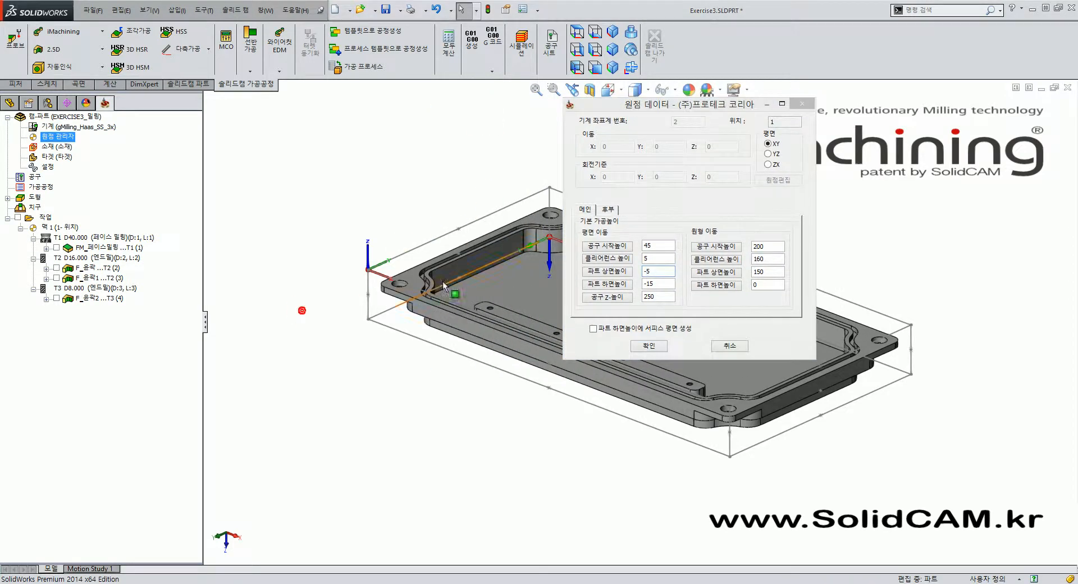
pyautogui.scroll(-8, 382, 269)
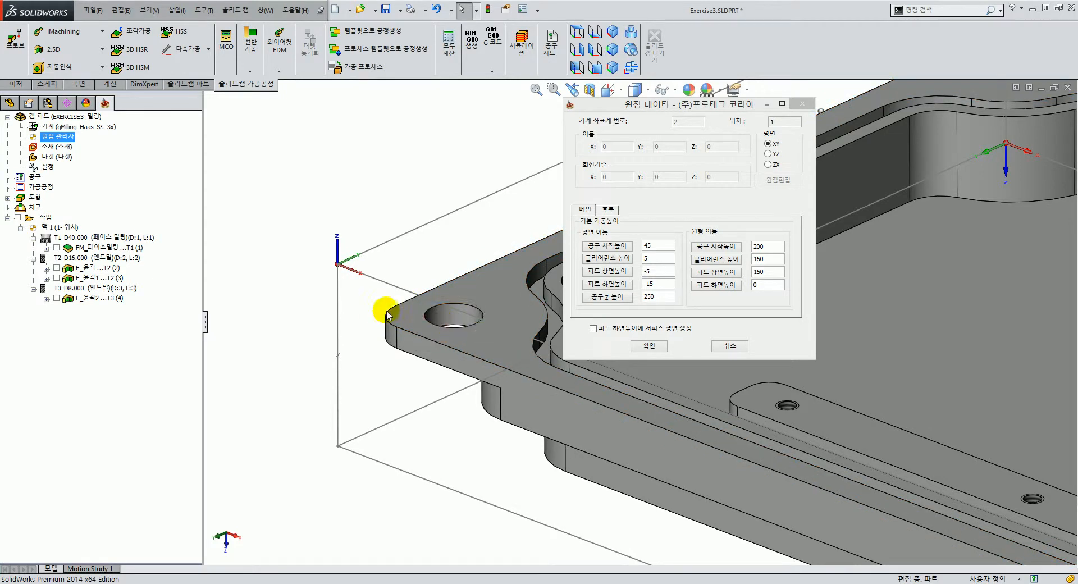
pyautogui.moveTo(376, 332); pyautogui.dragTo(689, 388, button='middle')
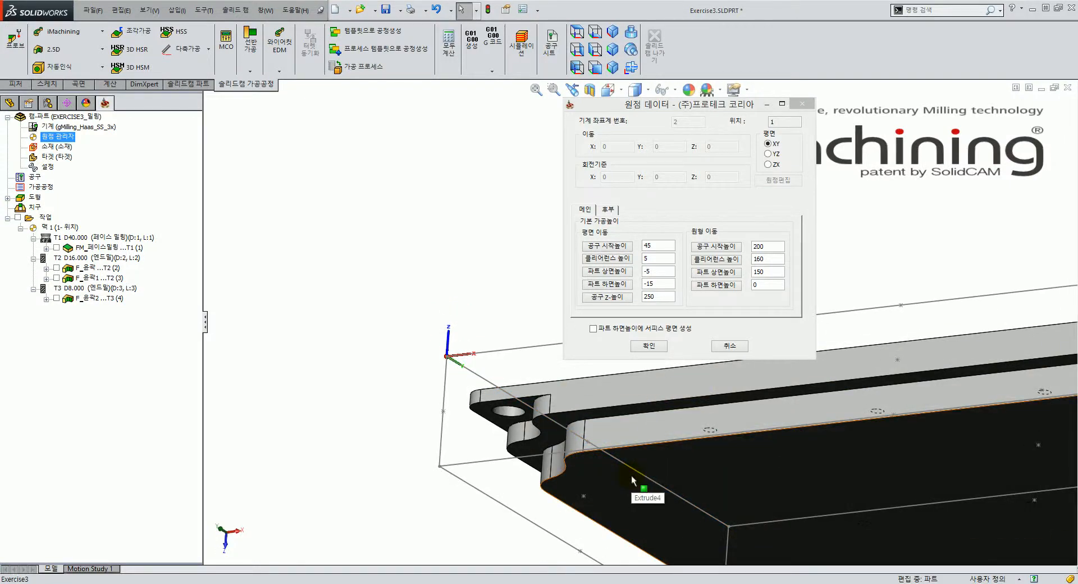
pyautogui.moveTo(626, 477); pyautogui.dragTo(444, 224, button='middle')
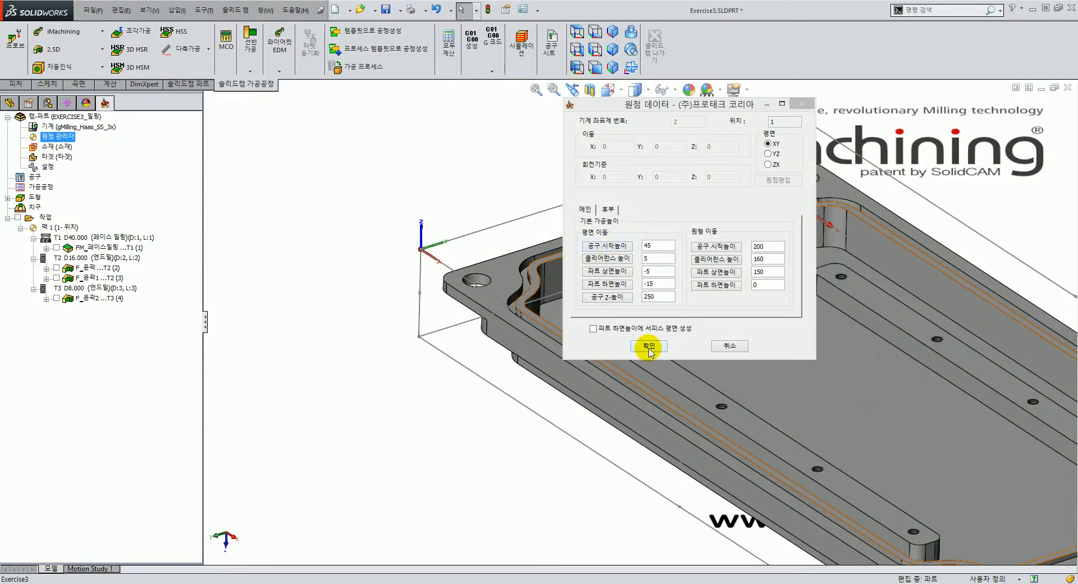
pyautogui.click(649, 345)
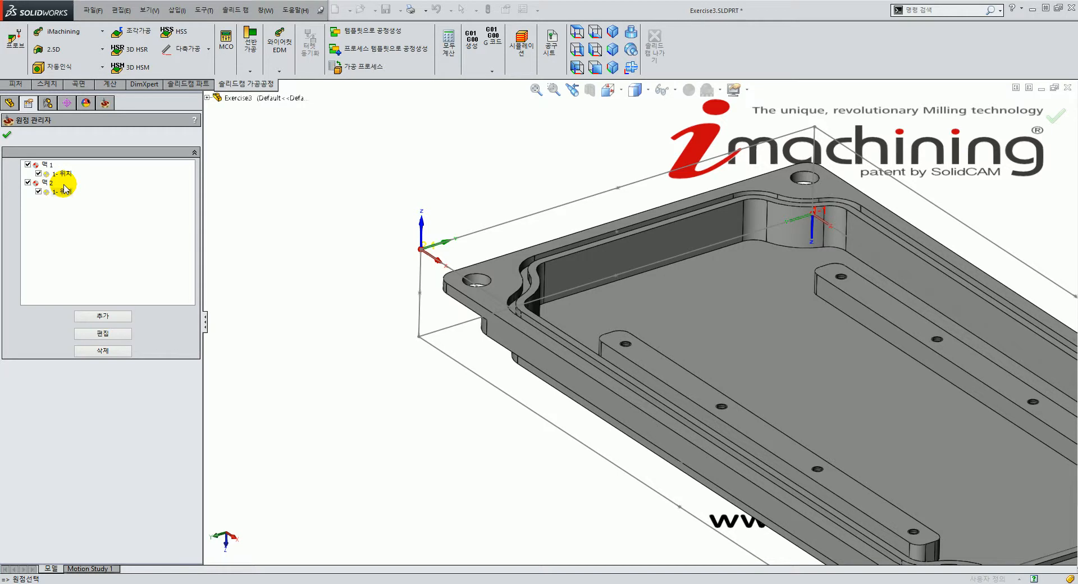
pyautogui.click(8, 134)
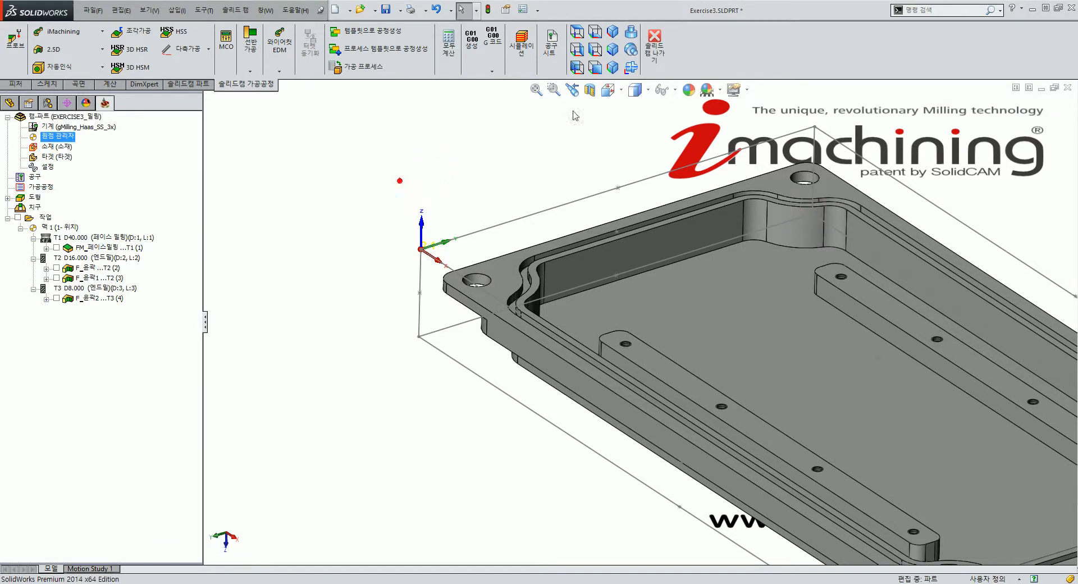
pyautogui.click(613, 32)
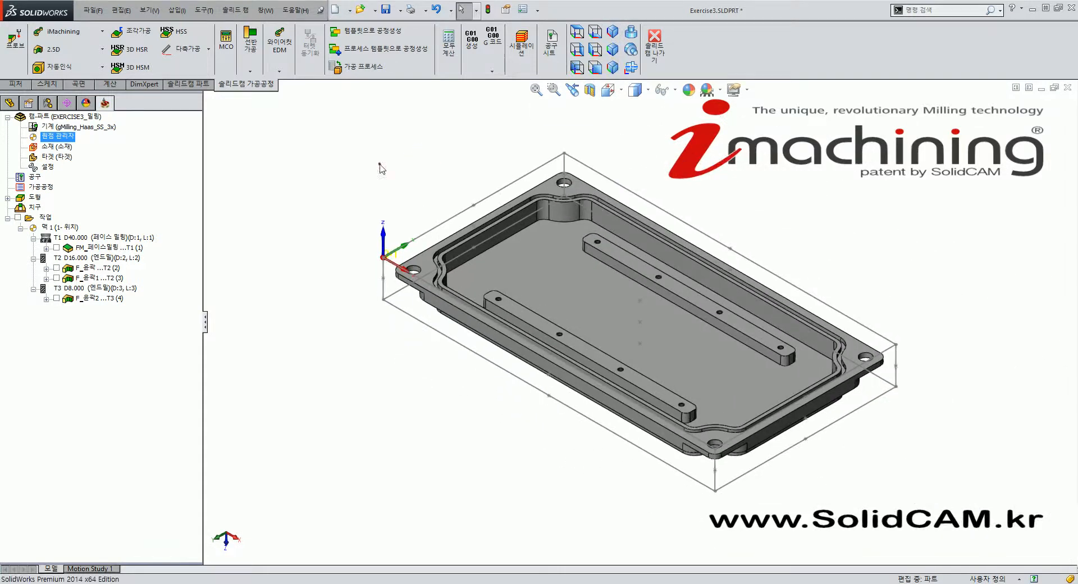
pyautogui.click(72, 52)
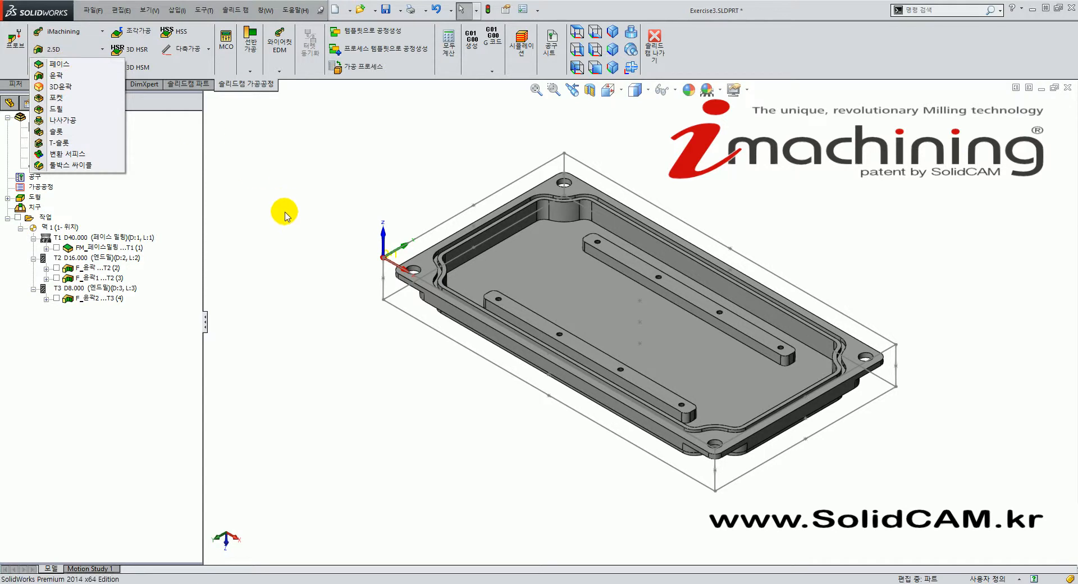
pyautogui.click(285, 214)
pyautogui.rightClick(80, 248)
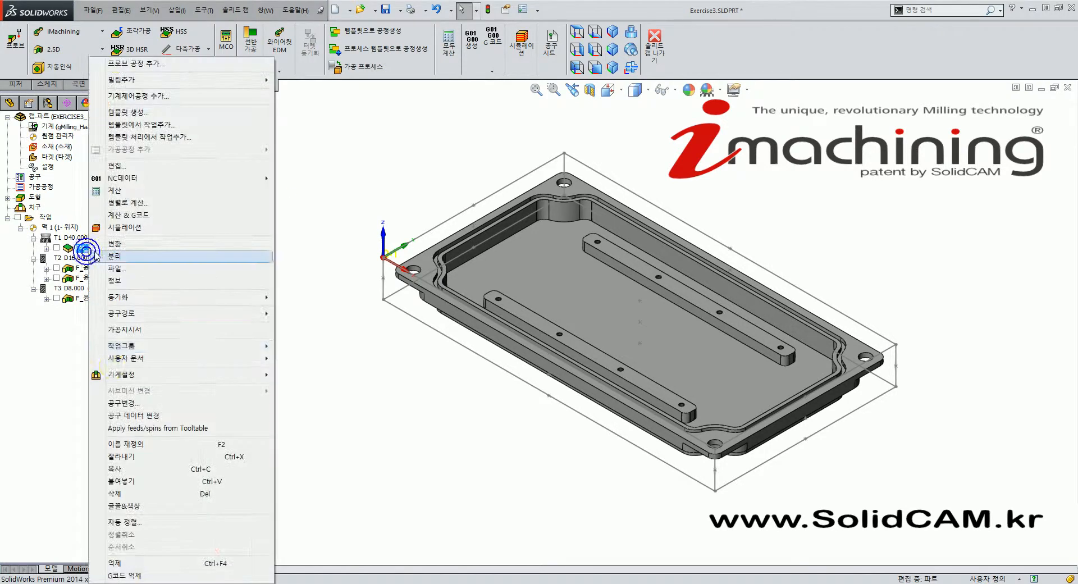
pyautogui.click(68, 337)
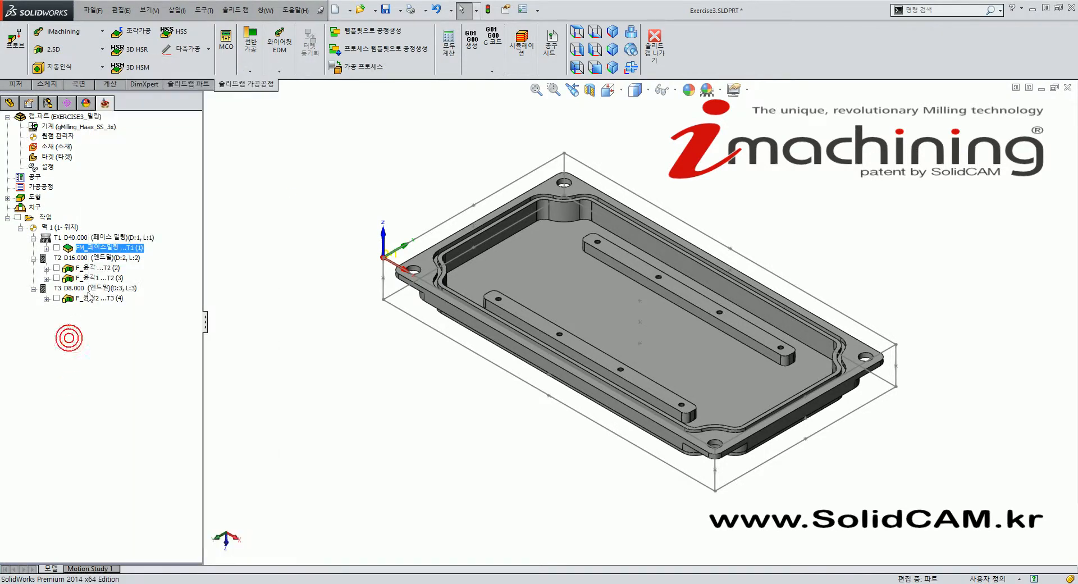
pyautogui.click(298, 217)
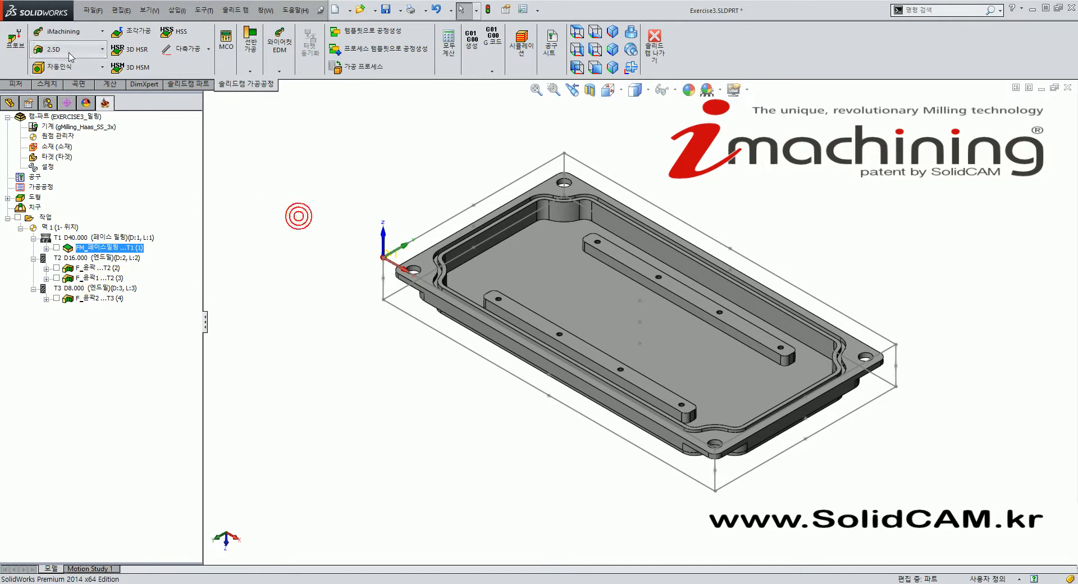
pyautogui.click(68, 51)
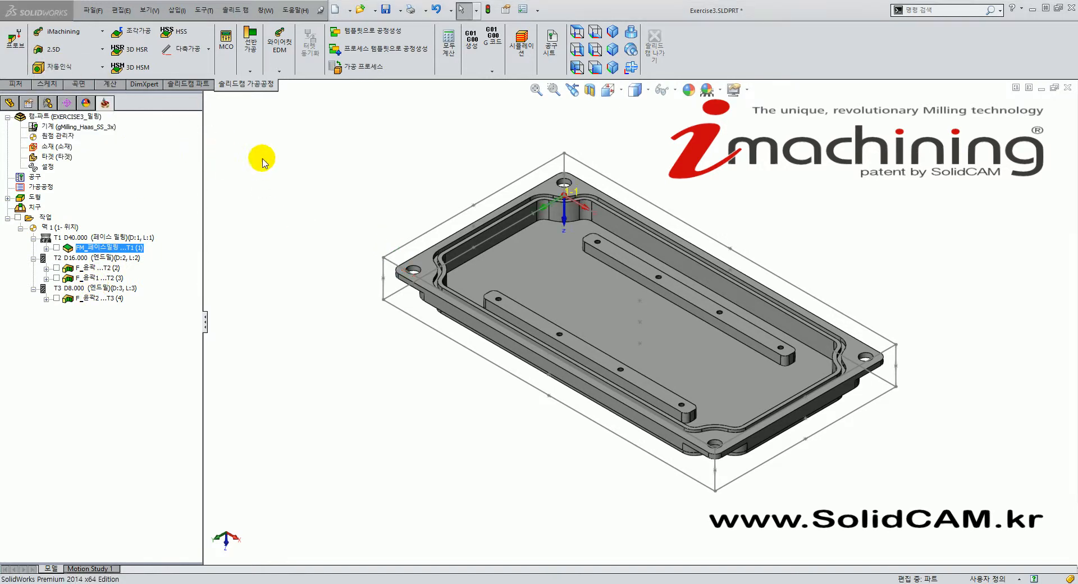
pyautogui.moveTo(223, 44); pyautogui.dragTo(356, 65)
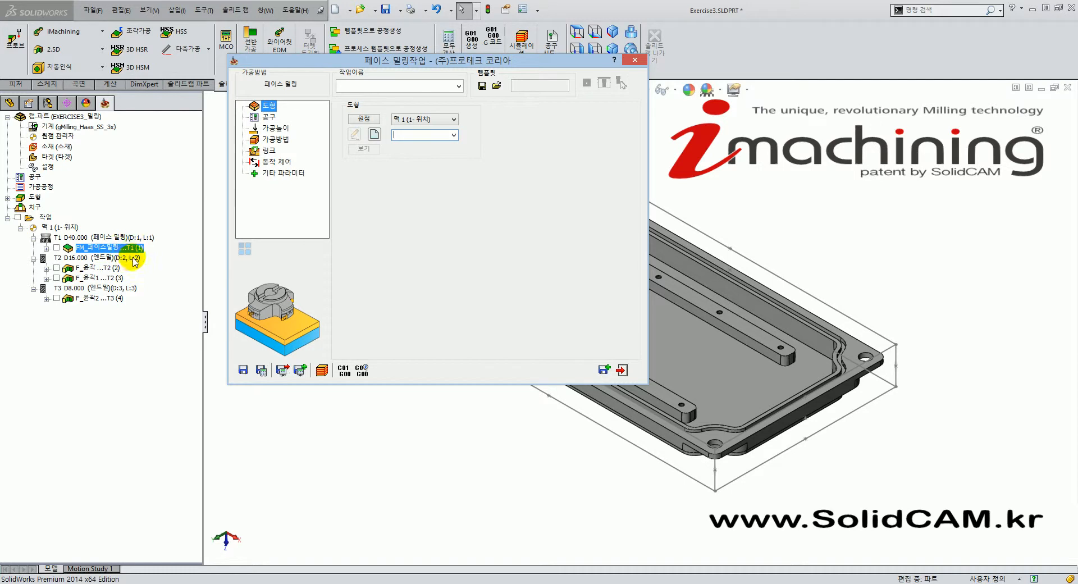
pyautogui.click(622, 370)
pyautogui.click(330, 183)
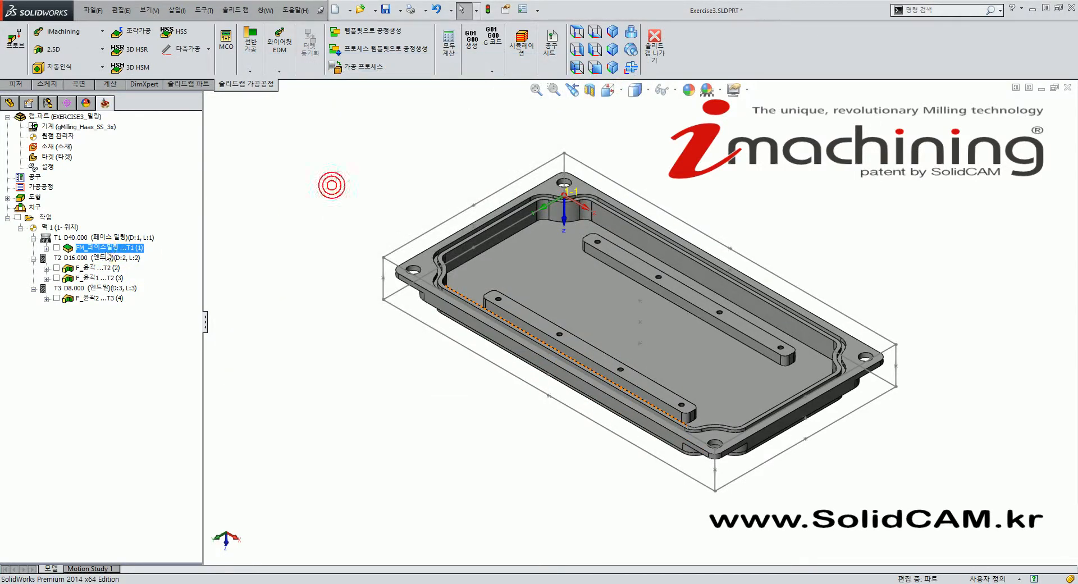
# Add a 2.5D face milling operation after the last profile operation and assign it to coordinate system 2
pyautogui.click(100, 299)
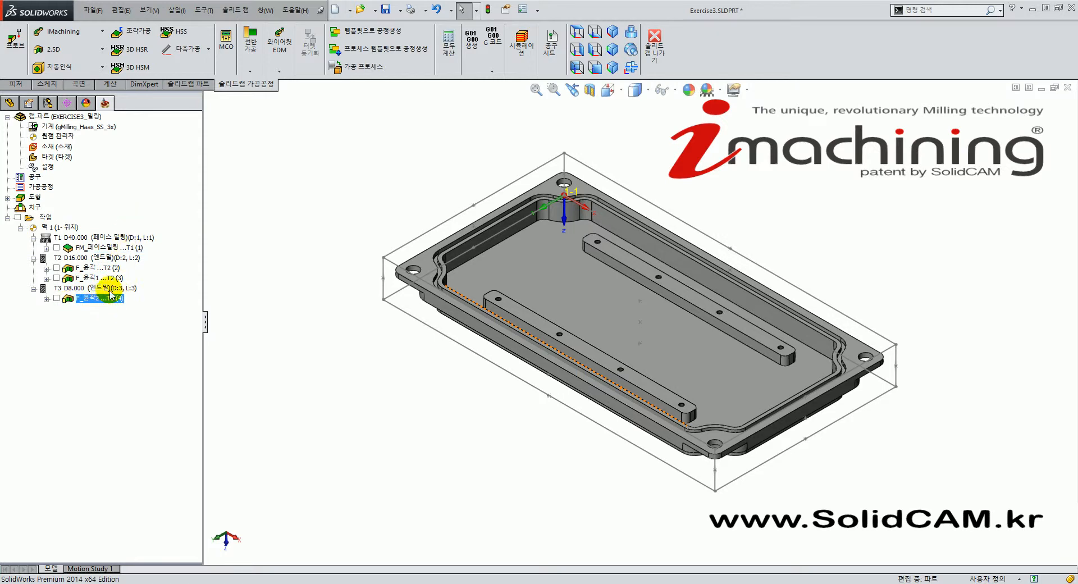
pyautogui.click(73, 50)
pyautogui.click(305, 176)
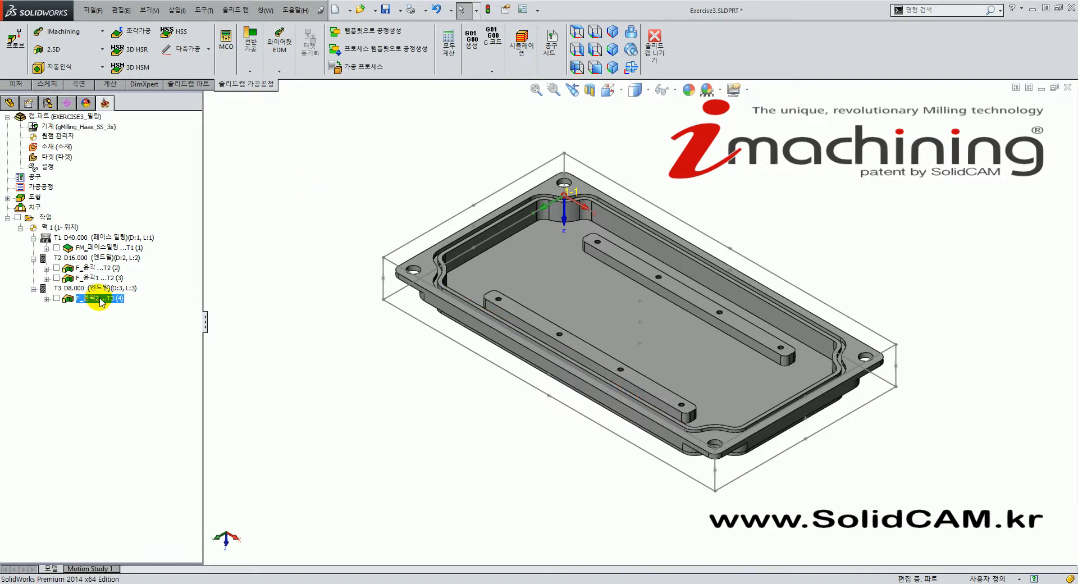
pyautogui.click(73, 68)
pyautogui.click(75, 69)
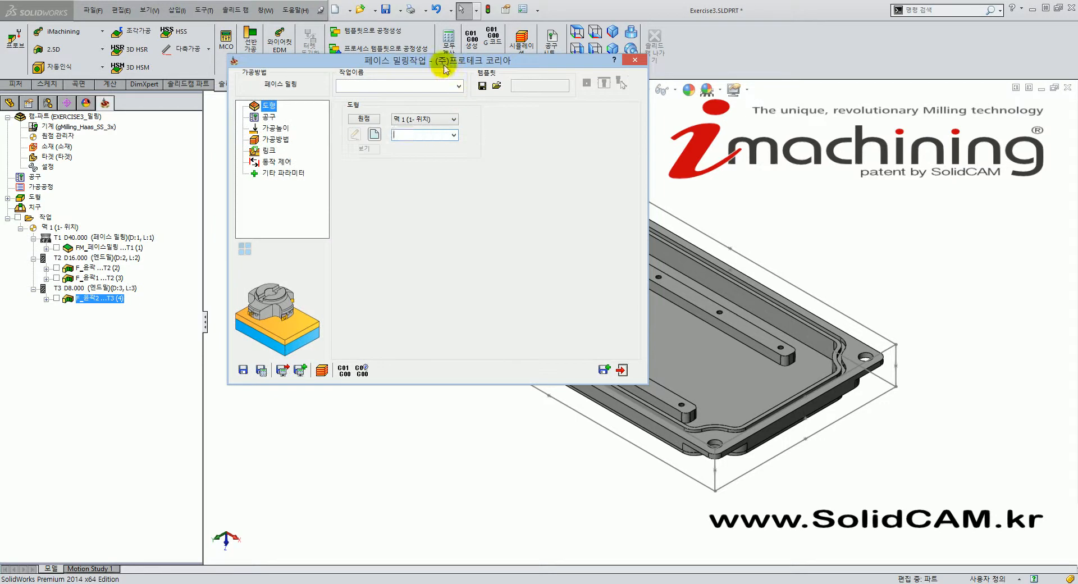
pyautogui.click(443, 115)
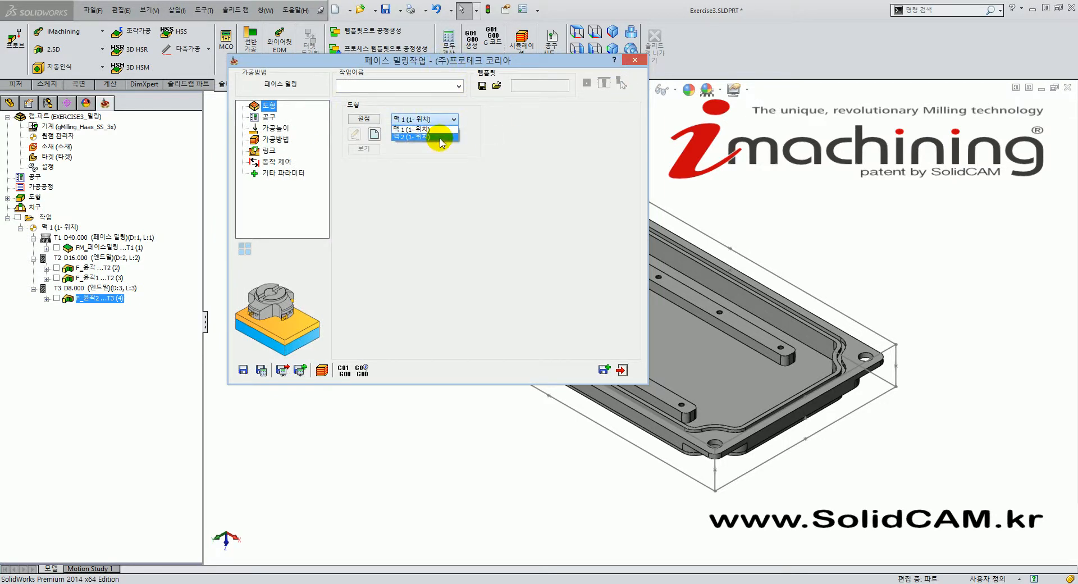
pyautogui.click(440, 137)
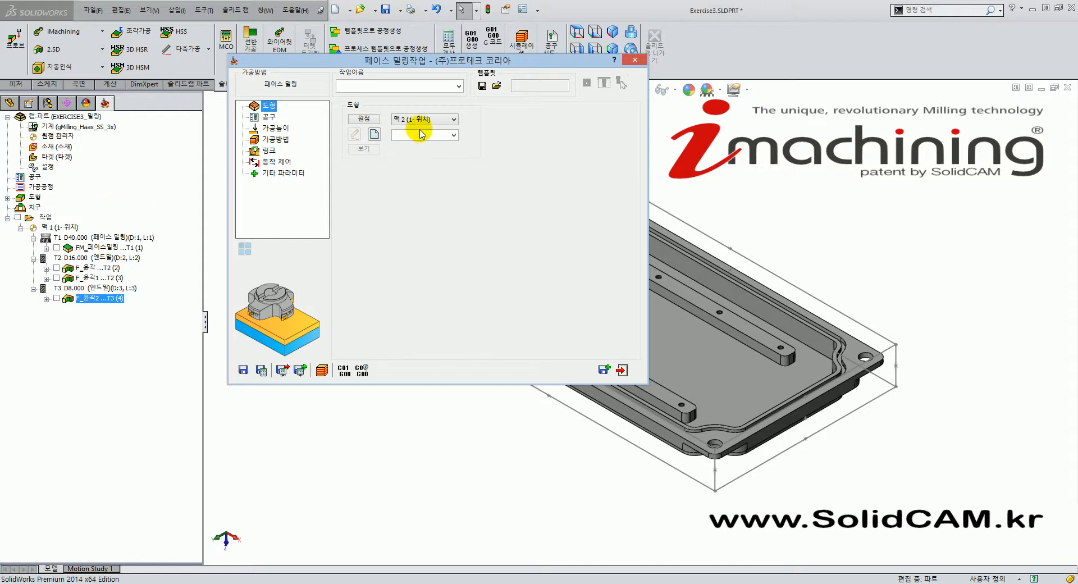
# Start a new geometry for the face milling operation and look at which 3D models are available as its base
pyautogui.click(374, 134)
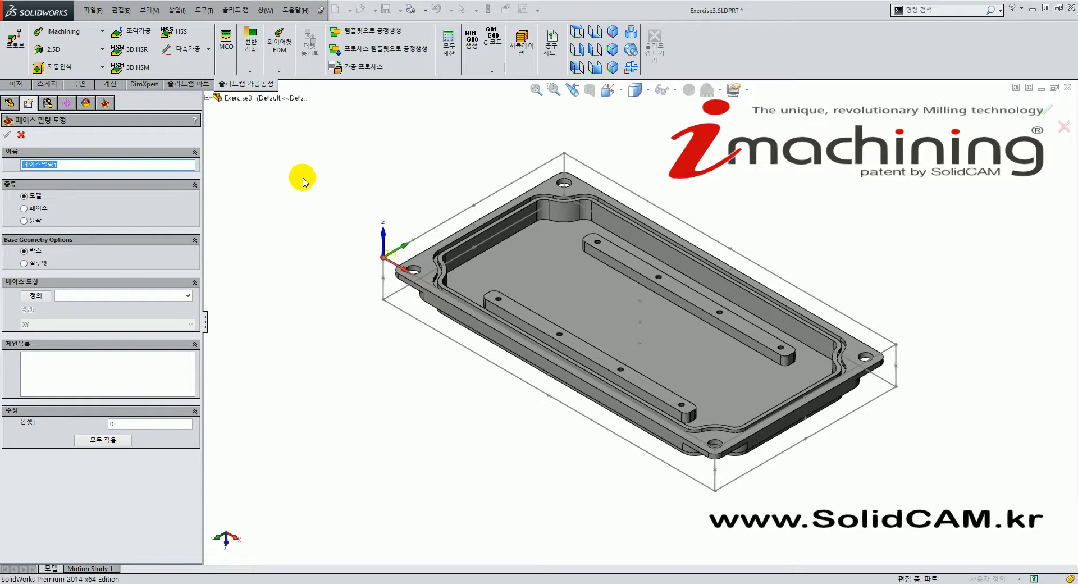
pyautogui.click(188, 296)
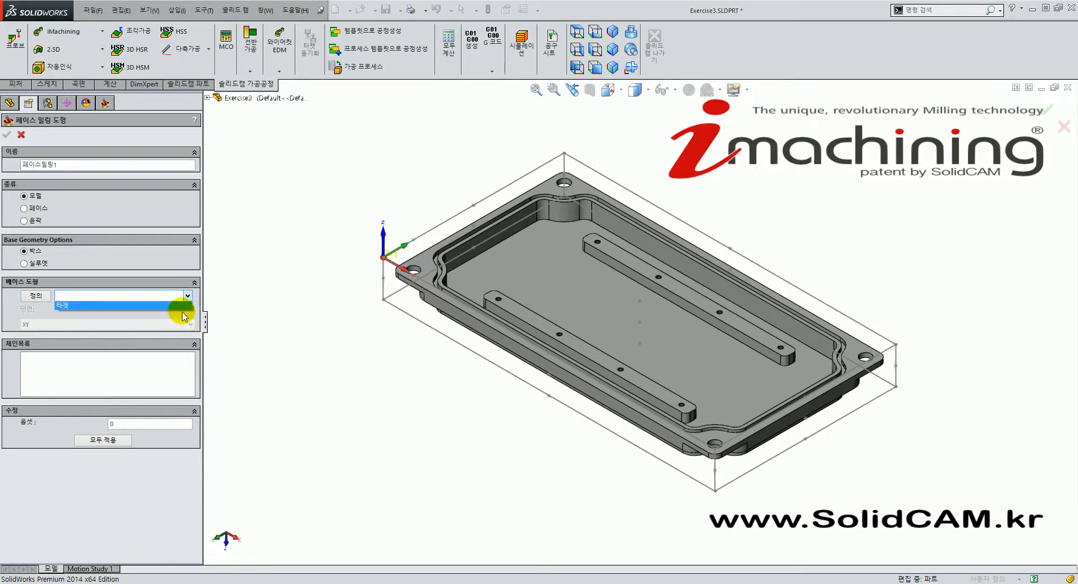
pyautogui.click(259, 296)
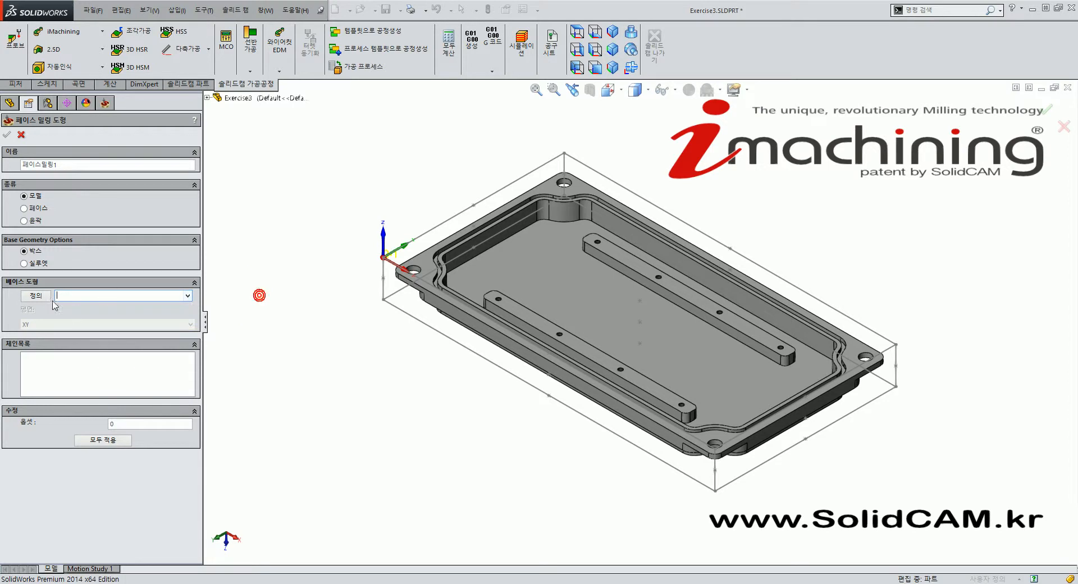
pyautogui.click(36, 295)
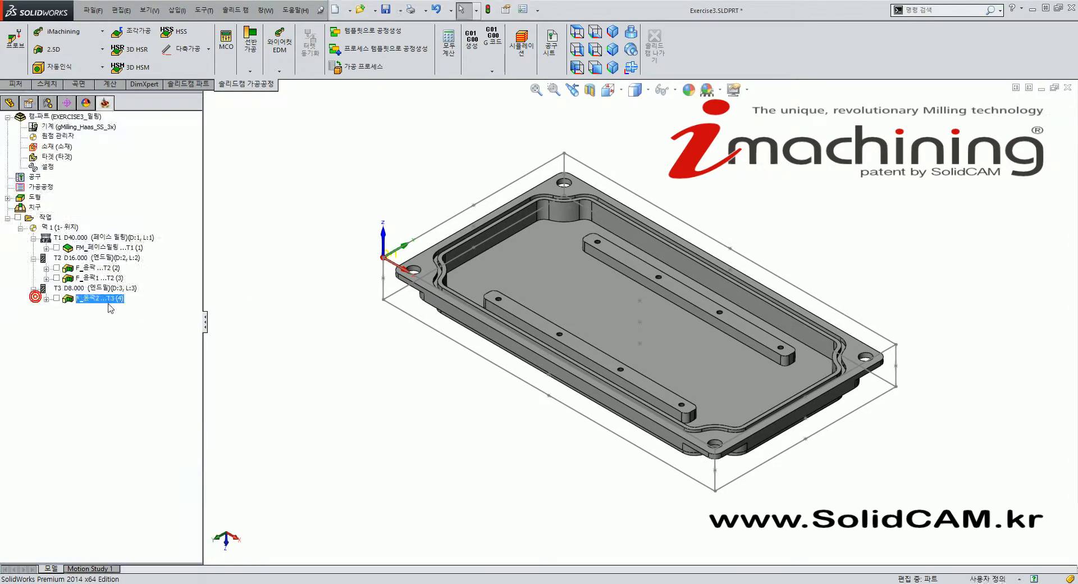
pyautogui.click(605, 313)
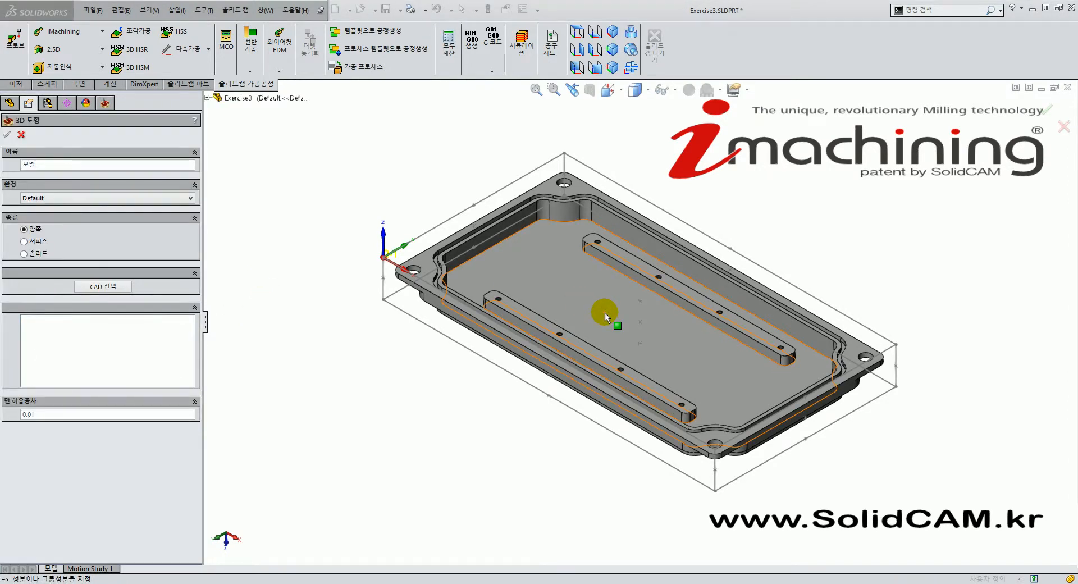
pyautogui.click(21, 136)
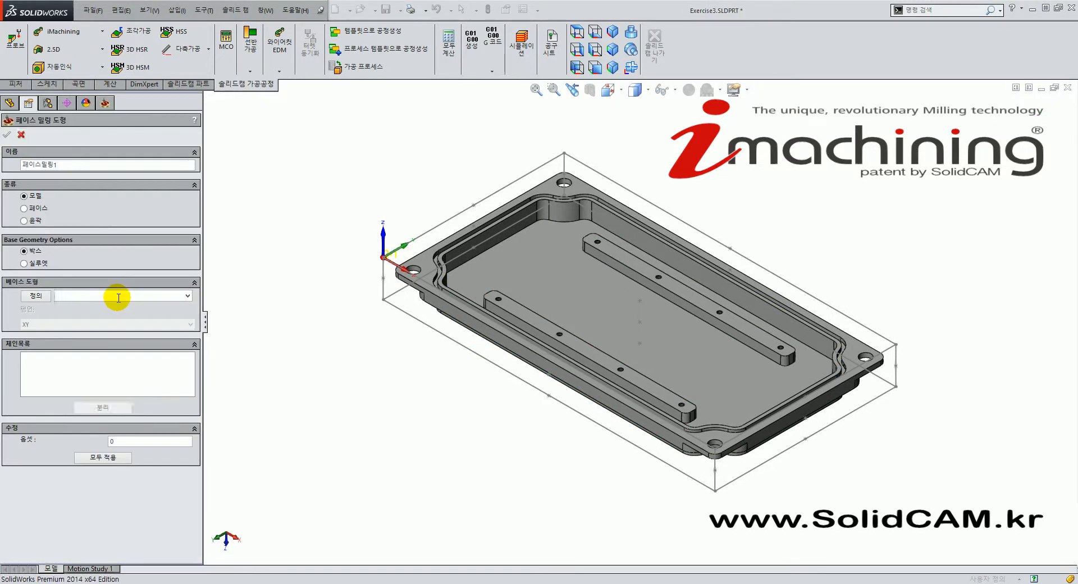
# Base the face milling geometry on the existing target model and apply an offset of 3 to all its chains
pyautogui.click(189, 296)
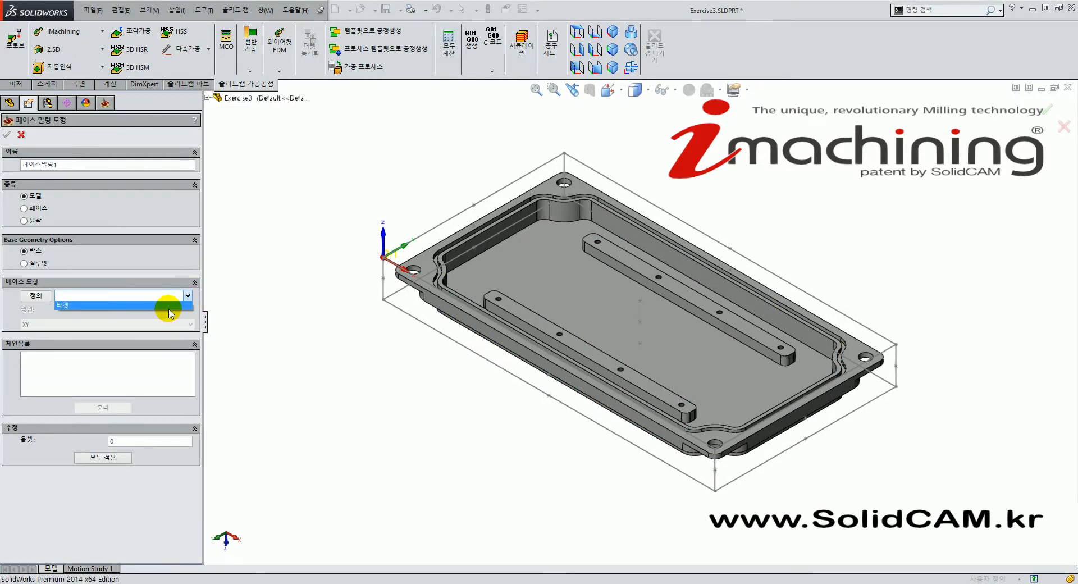
pyautogui.click(81, 307)
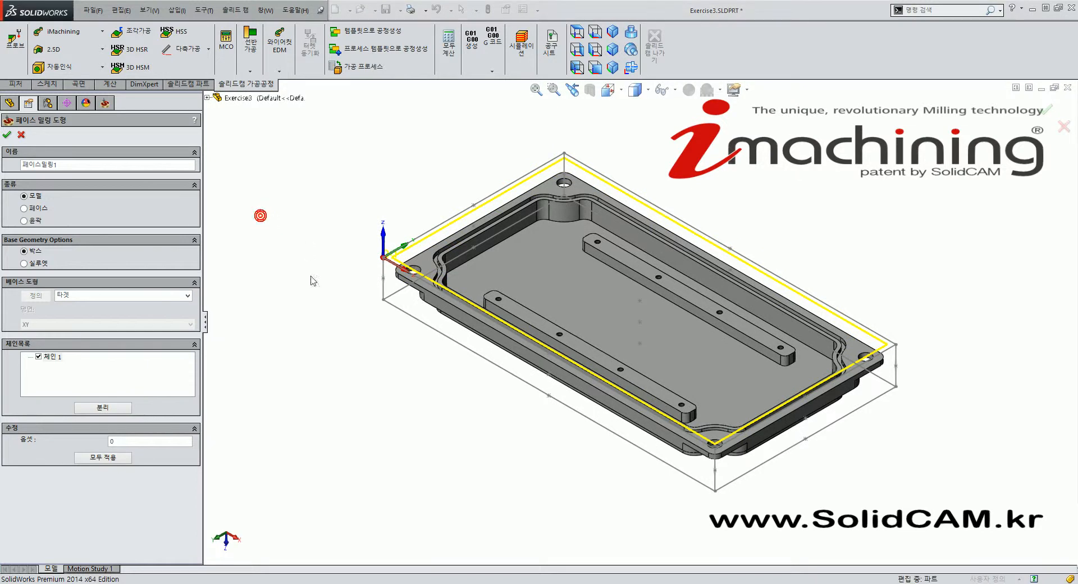
pyautogui.click(128, 444)
pyautogui.write('3')
pyautogui.click(103, 458)
# Inspect the offset boundary chain against the stock box from several views and accept the face milling geometry
pyautogui.moveTo(441, 309); pyautogui.dragTo(526, 231, button='middle')
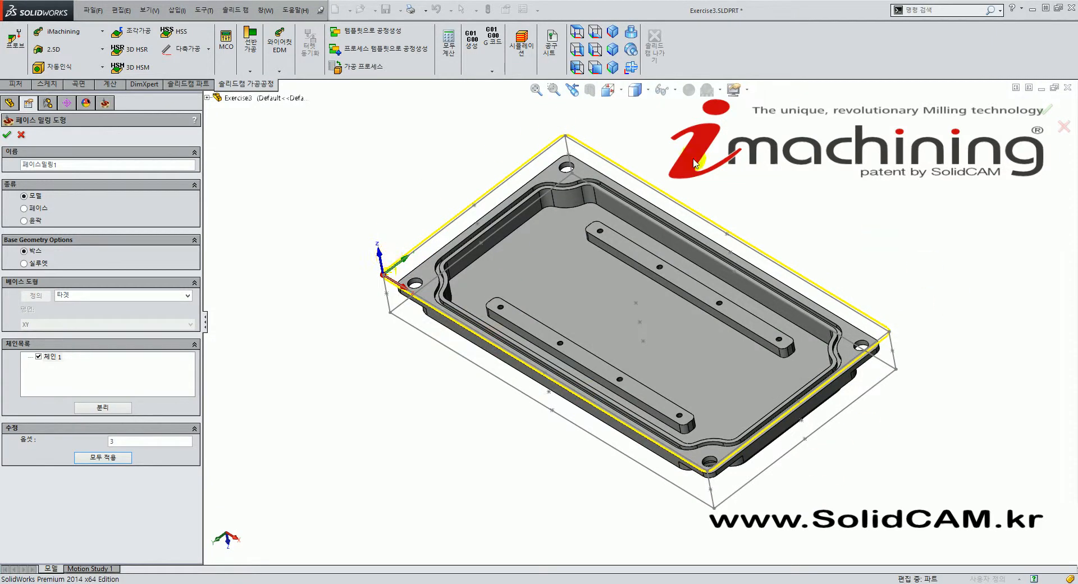
pyautogui.moveTo(482, 392); pyautogui.dragTo(608, 531, button='middle')
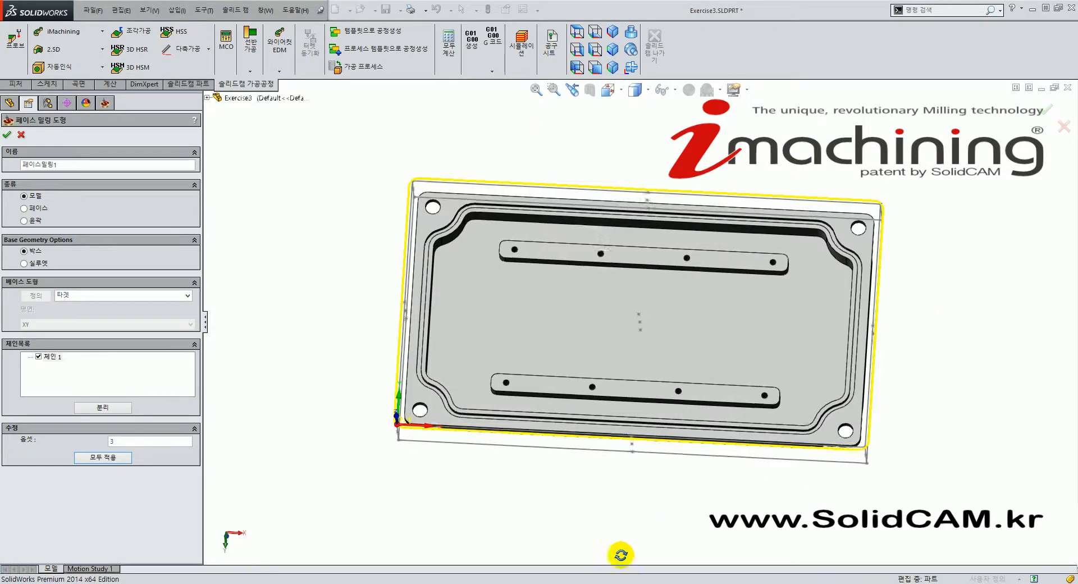
pyautogui.scroll(-10, 414, 308)
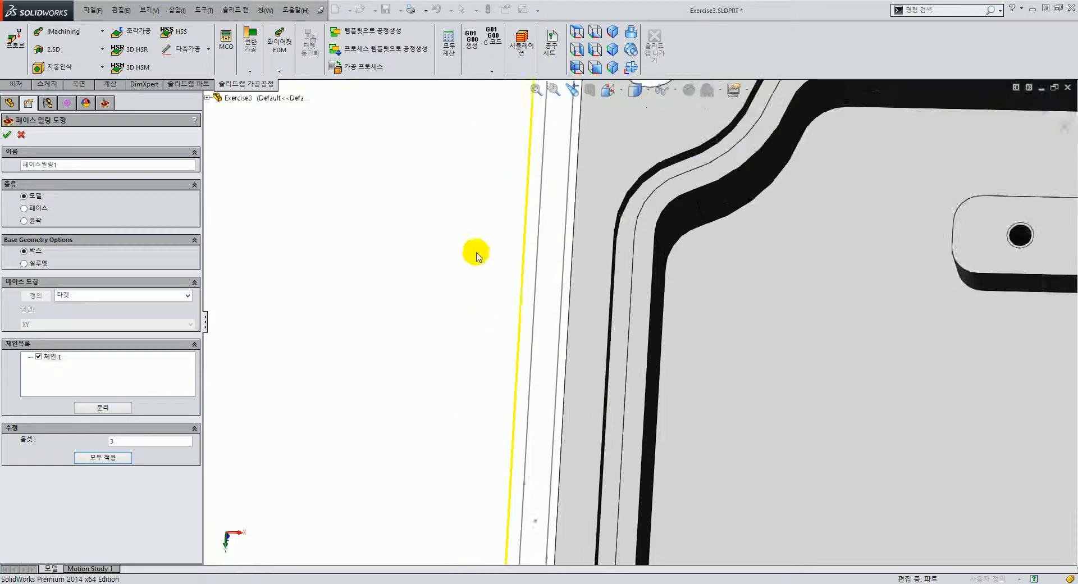
pyautogui.scroll(3, 477, 249)
pyautogui.scroll(-3, 612, 262)
pyautogui.scroll(6, 596, 260)
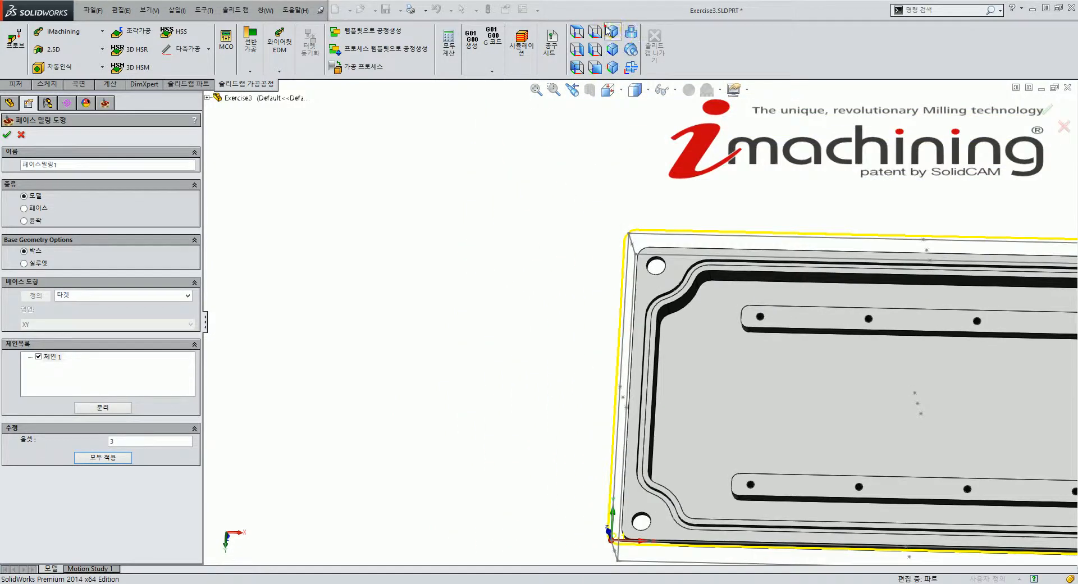
pyautogui.click(609, 32)
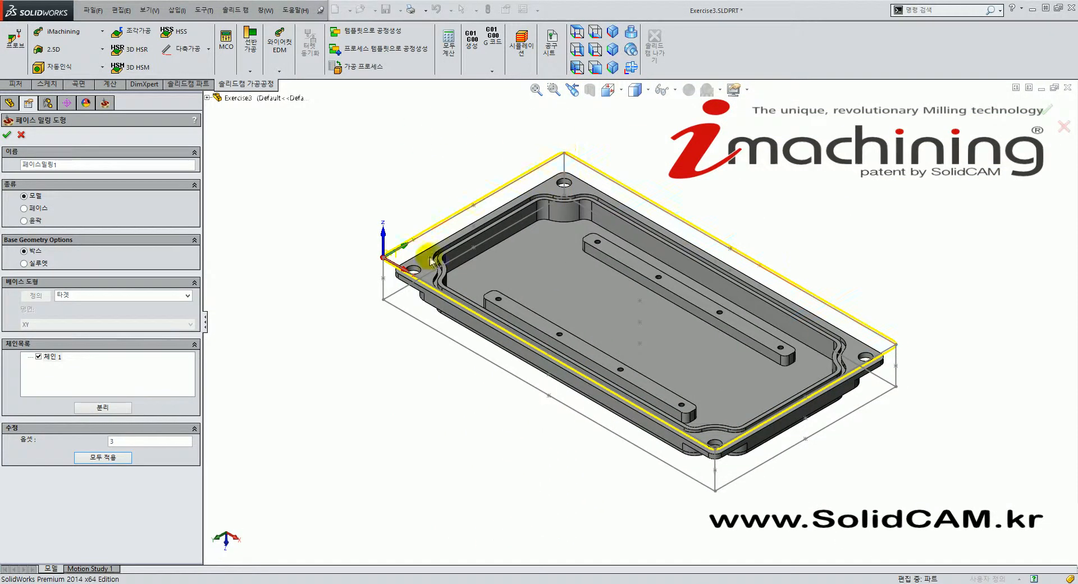
pyautogui.click(8, 135)
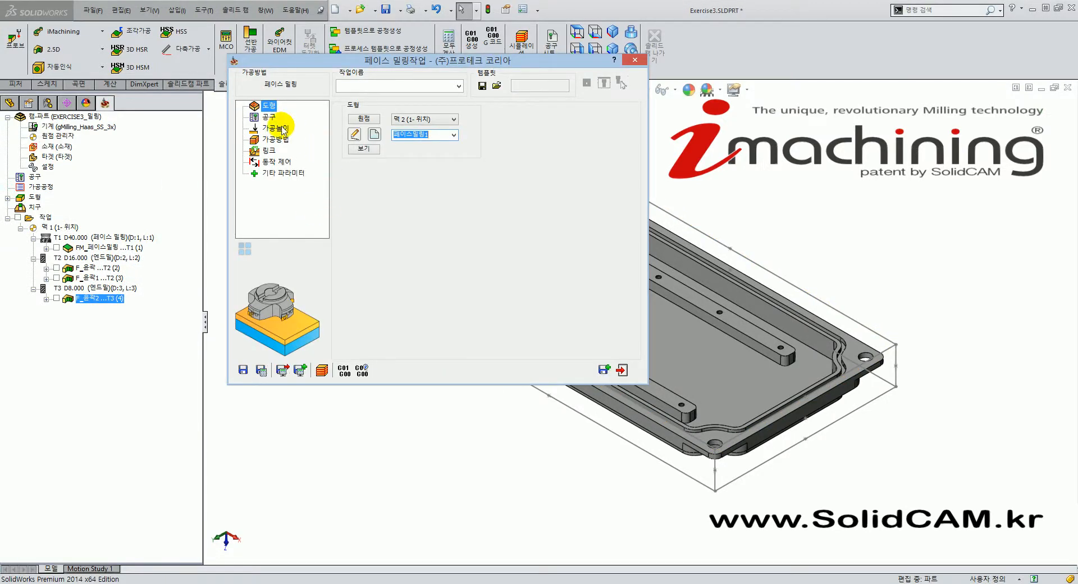
# Assign the 40 mm face mill, tool number 1, from the part's tool table to the face milling operation
pyautogui.click(269, 116)
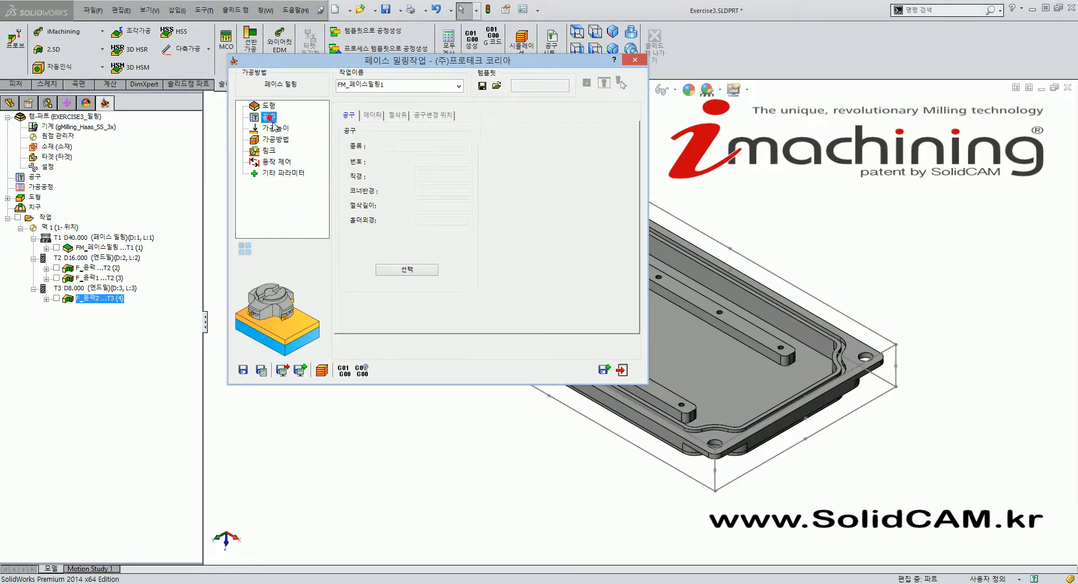
pyautogui.click(425, 273)
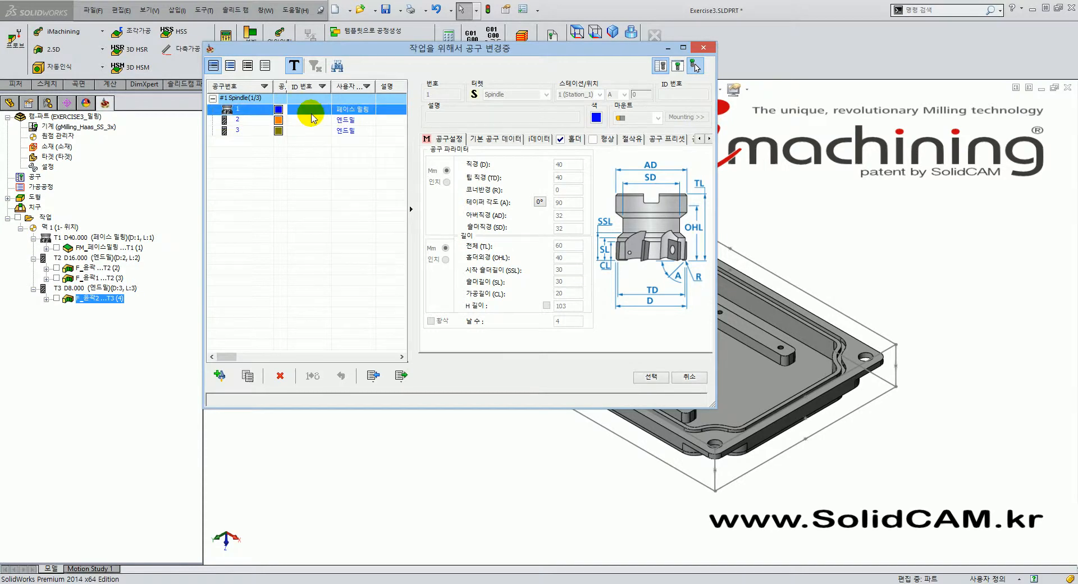
pyautogui.click(307, 110)
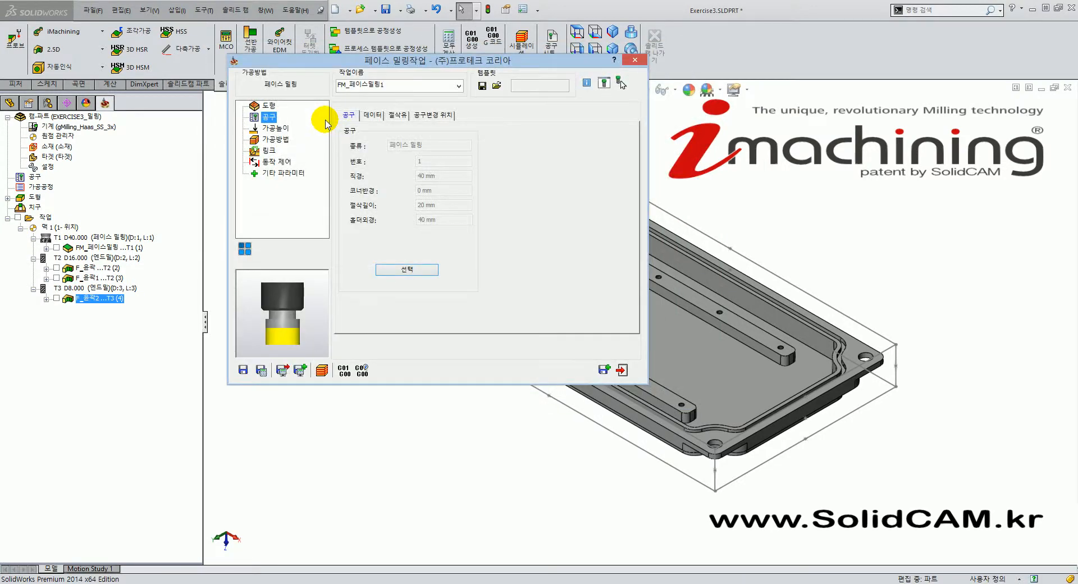
# Open the machining levels of the face milling operation and review the clearance level and safety distance beside the model
pyautogui.click(276, 128)
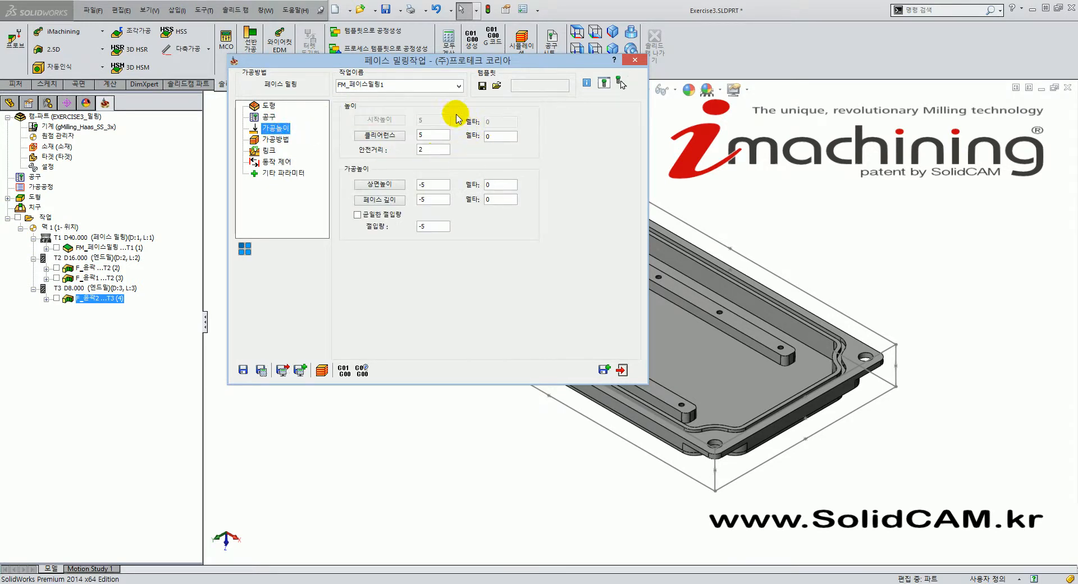
pyautogui.moveTo(438, 65); pyautogui.dragTo(289, 58)
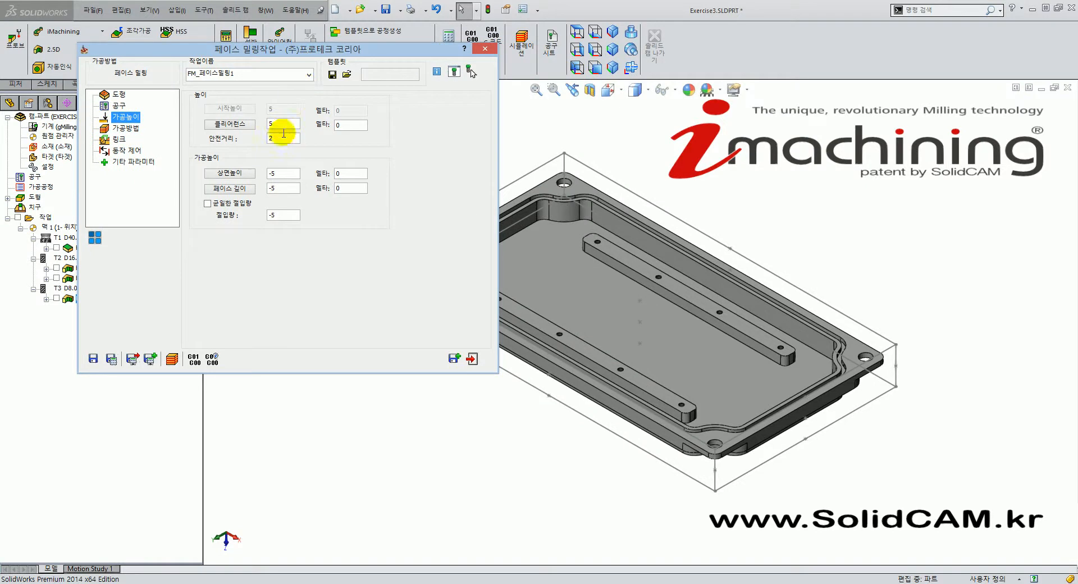
pyautogui.click(288, 123)
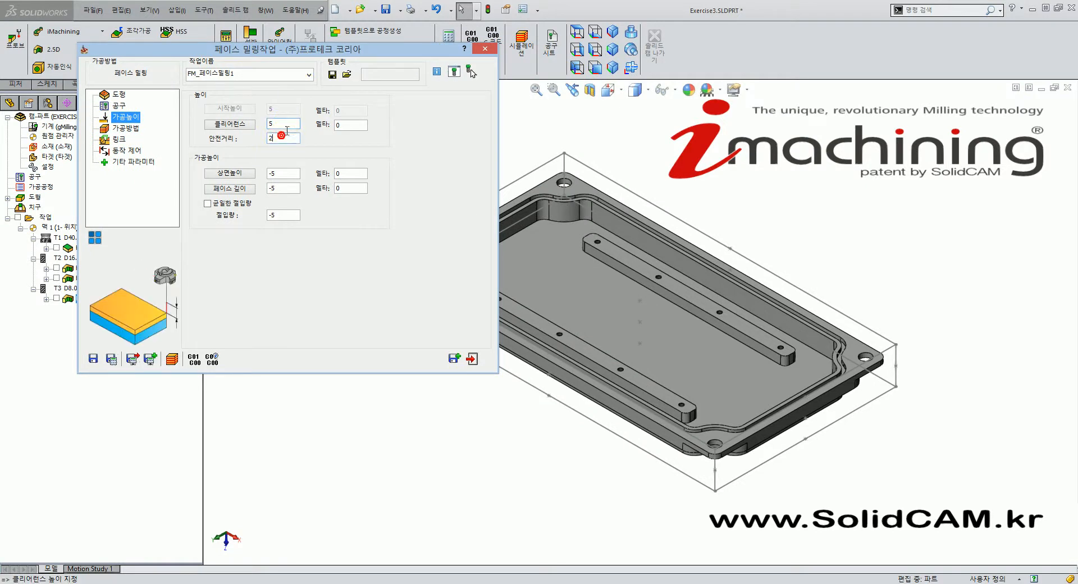
pyautogui.doubleClick(288, 123)
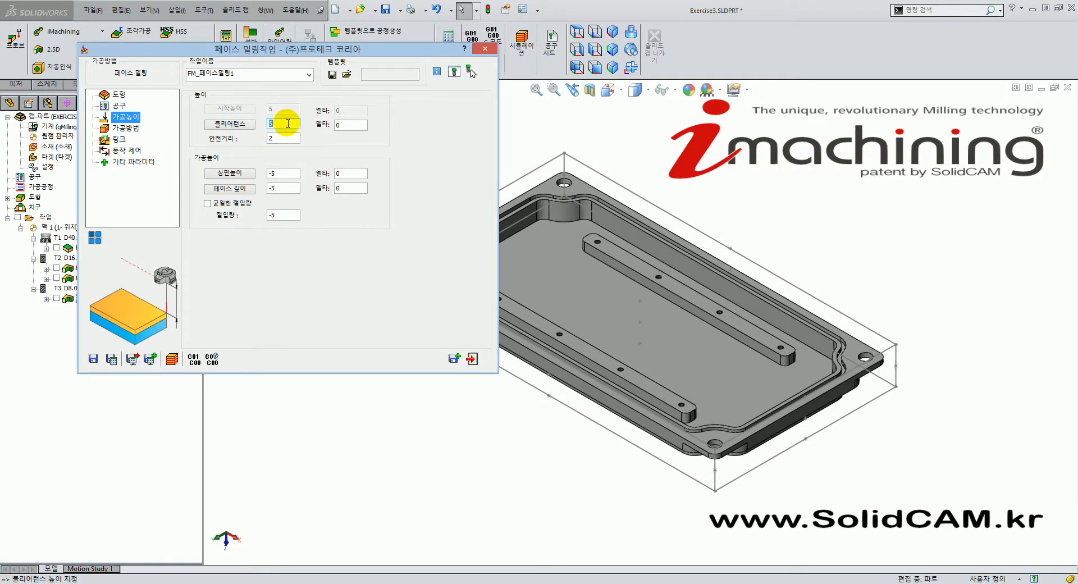
pyautogui.write('1')
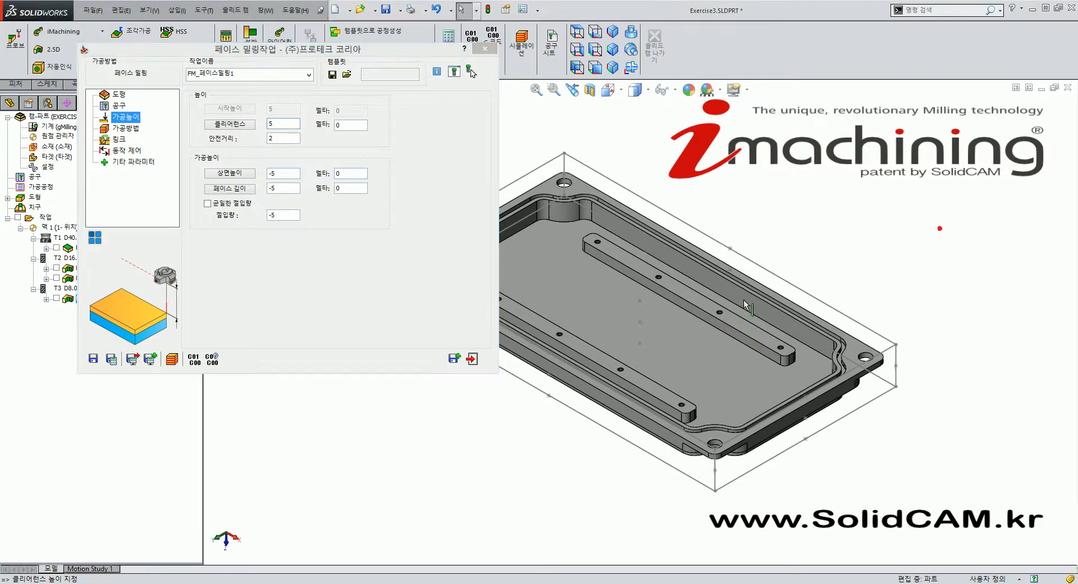
# Define the upper level of the face milling operation by picking an upper corner of the stock box
pyautogui.scroll(-4, 590, 313)
pyautogui.scroll(-4, 536, 344)
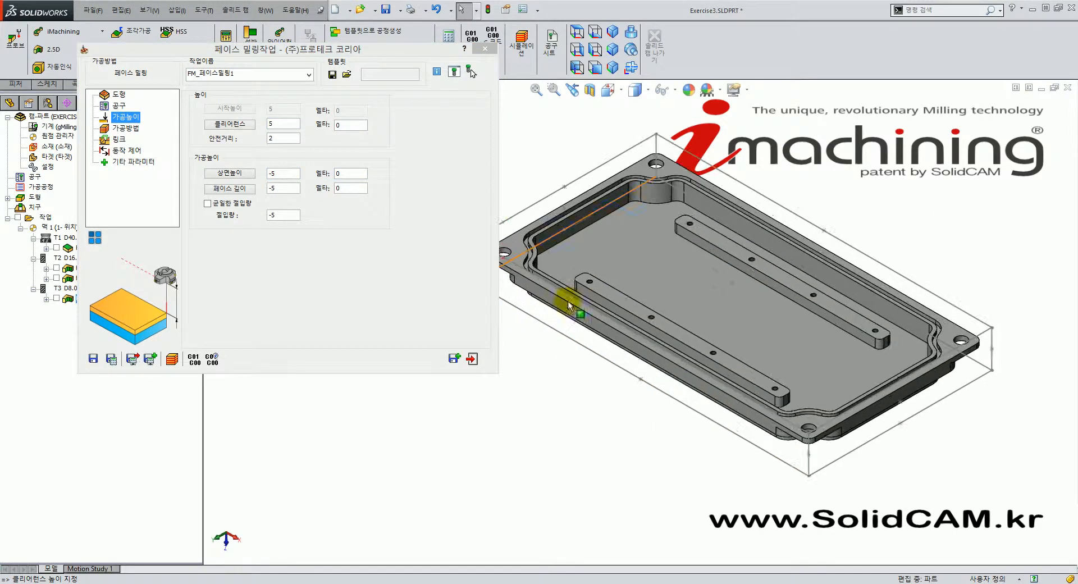
pyautogui.click(285, 172)
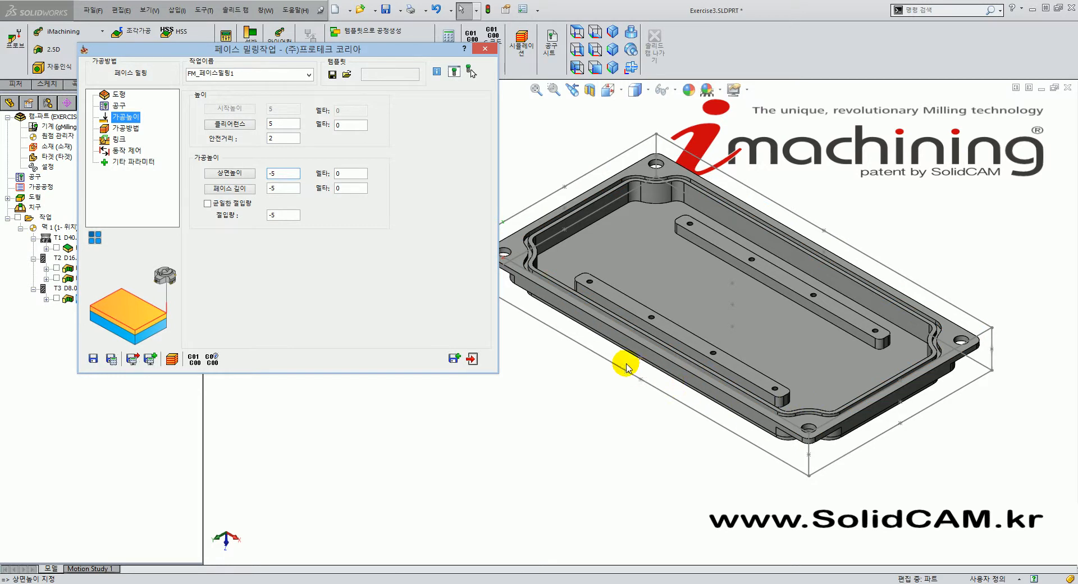
pyautogui.moveTo(626, 441); pyautogui.dragTo(696, 446, button='middle')
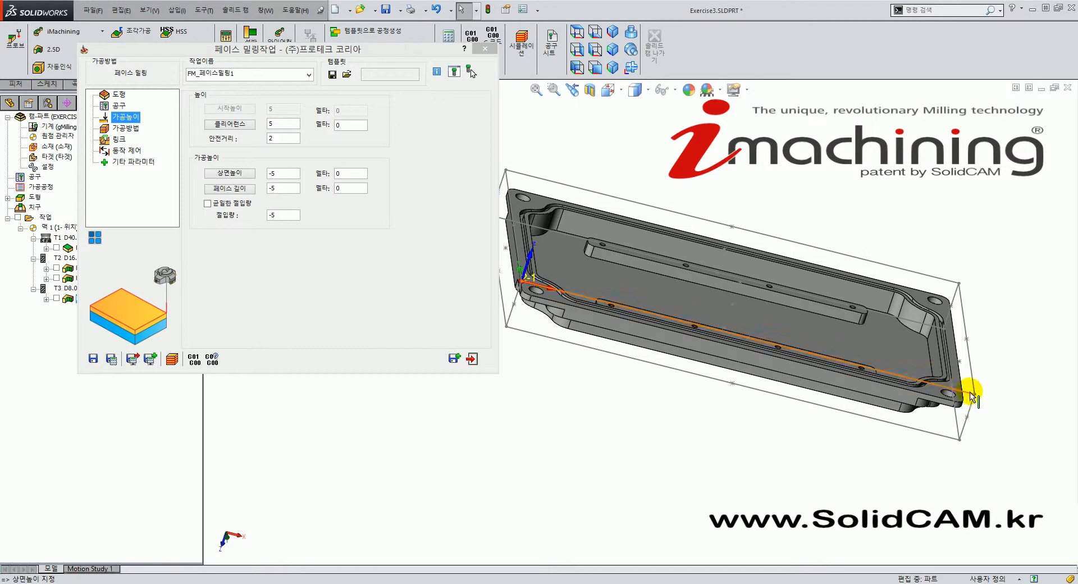
pyautogui.click(967, 288)
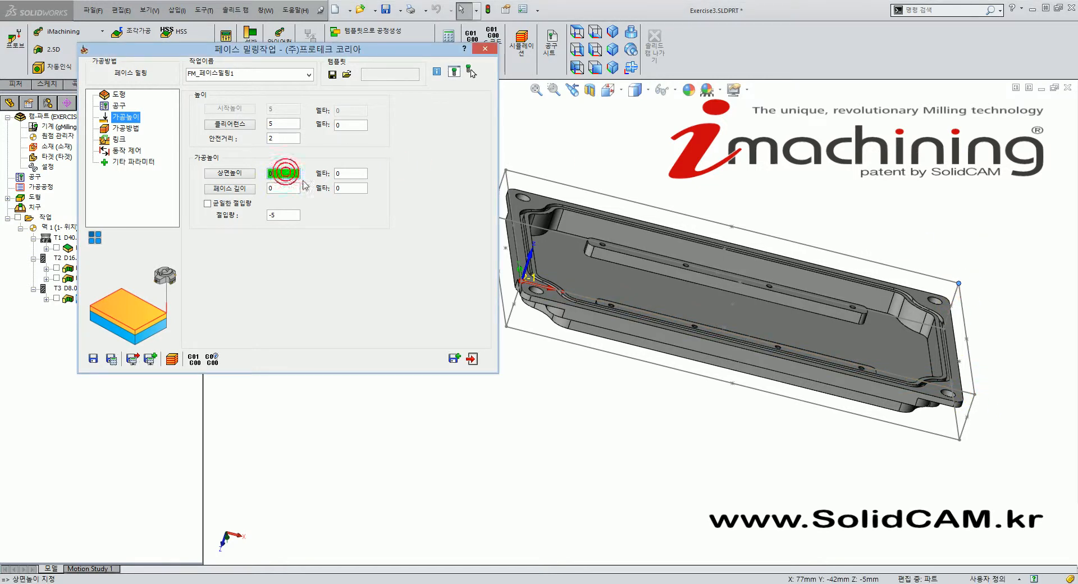
# Define the face depth by picking the plate's flat rim face beside the corner hole and set the step down to 2.5
pyautogui.click(258, 189)
pyautogui.moveTo(526, 267); pyautogui.dragTo(636, 365, button='middle')
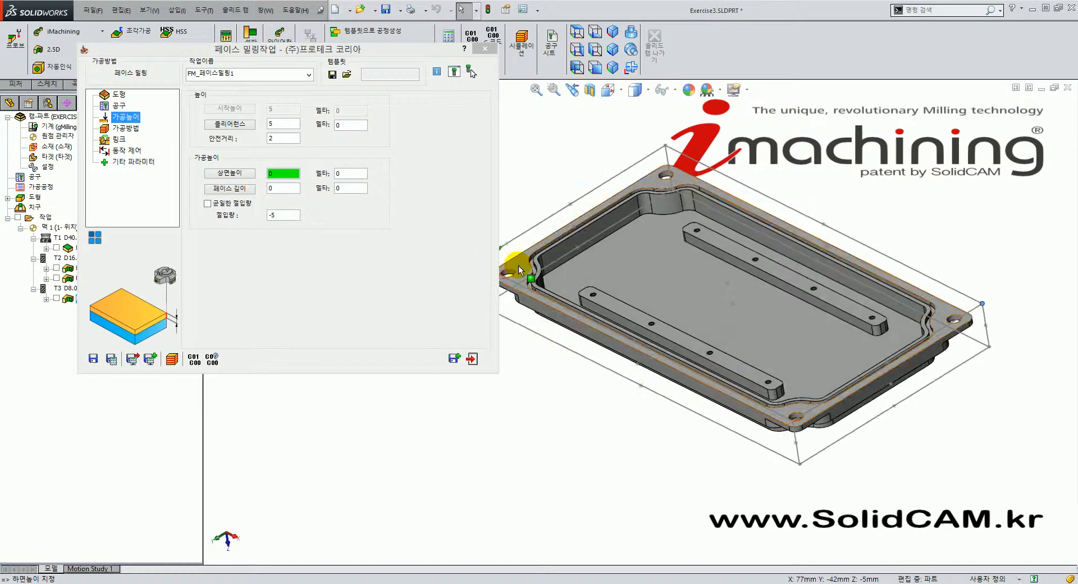
pyautogui.scroll(-5, 617, 309)
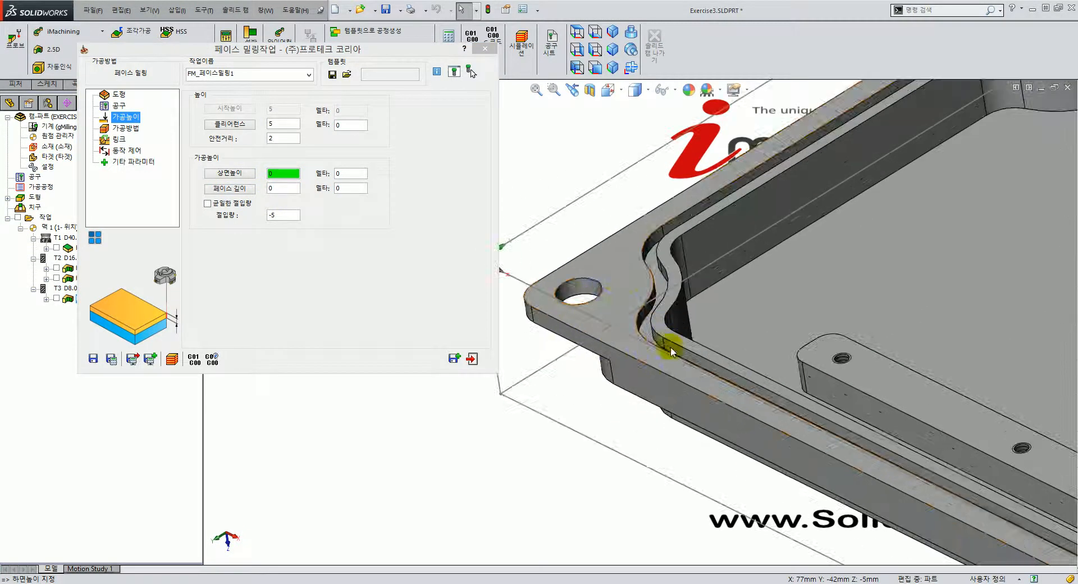
pyautogui.click(614, 278)
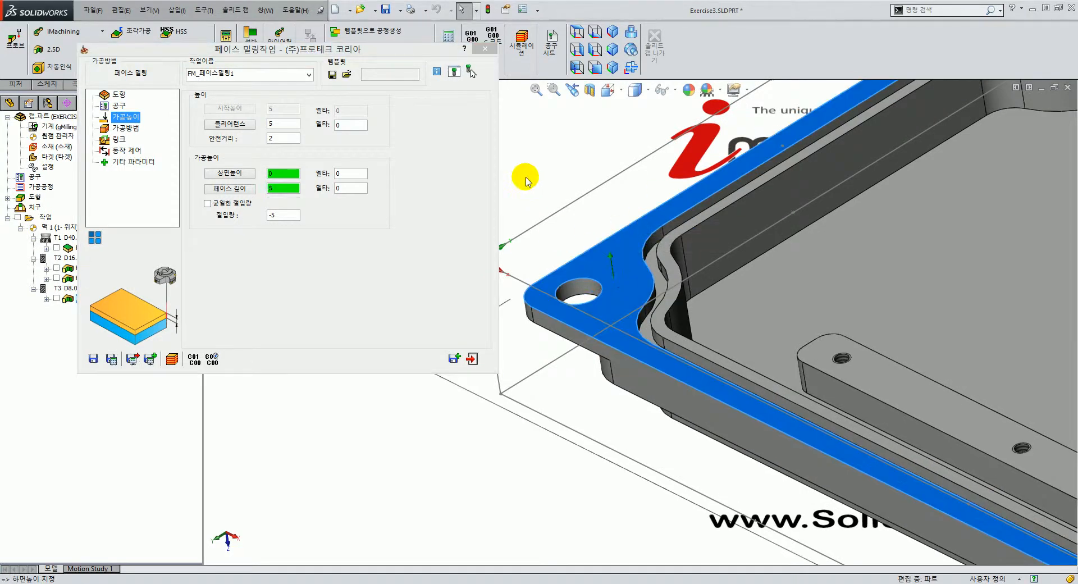
pyautogui.scroll(6, 555, 208)
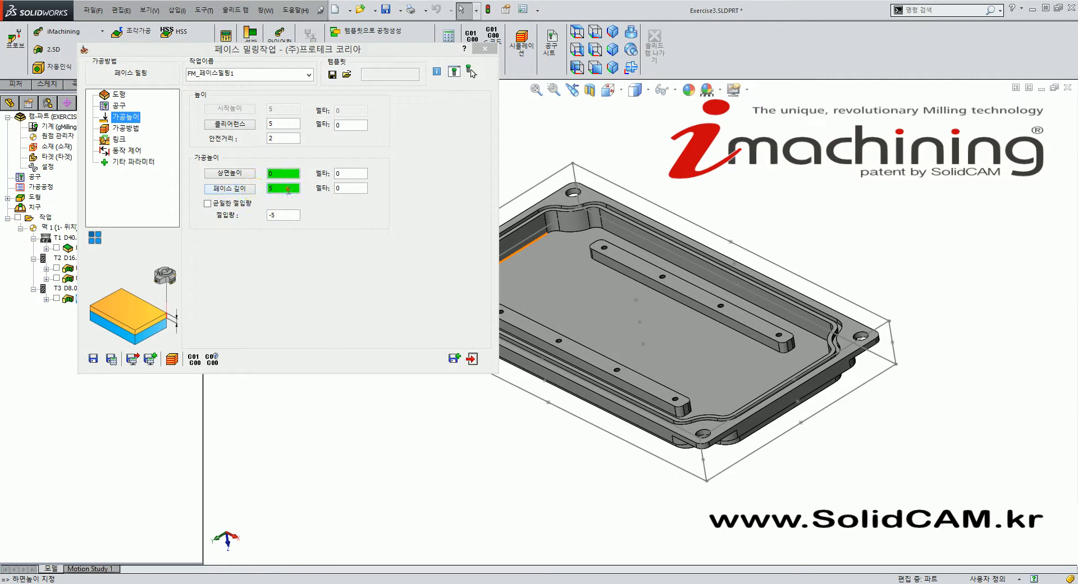
pyautogui.click(285, 174)
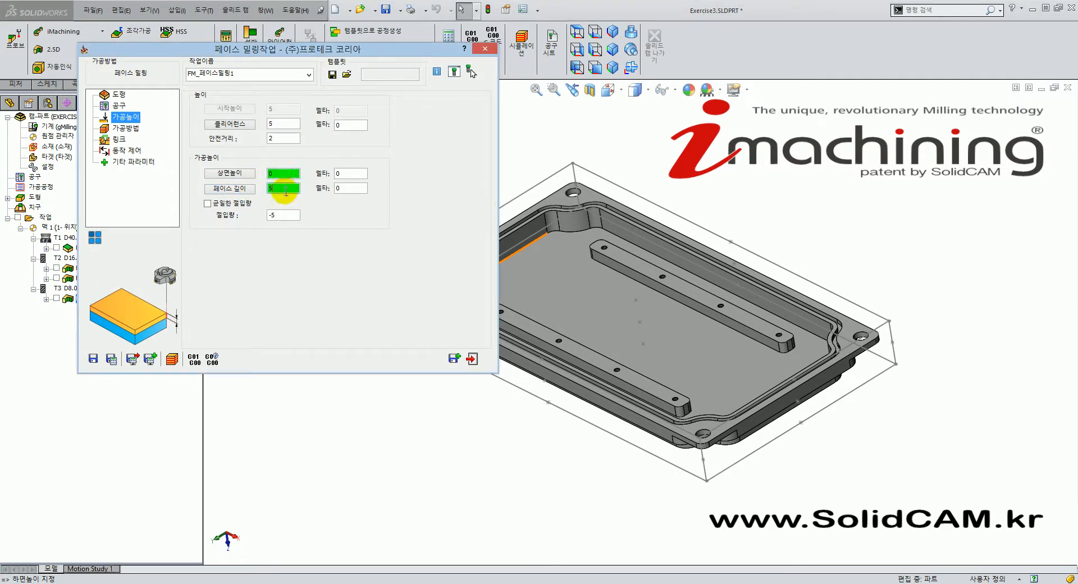
pyautogui.click(279, 216)
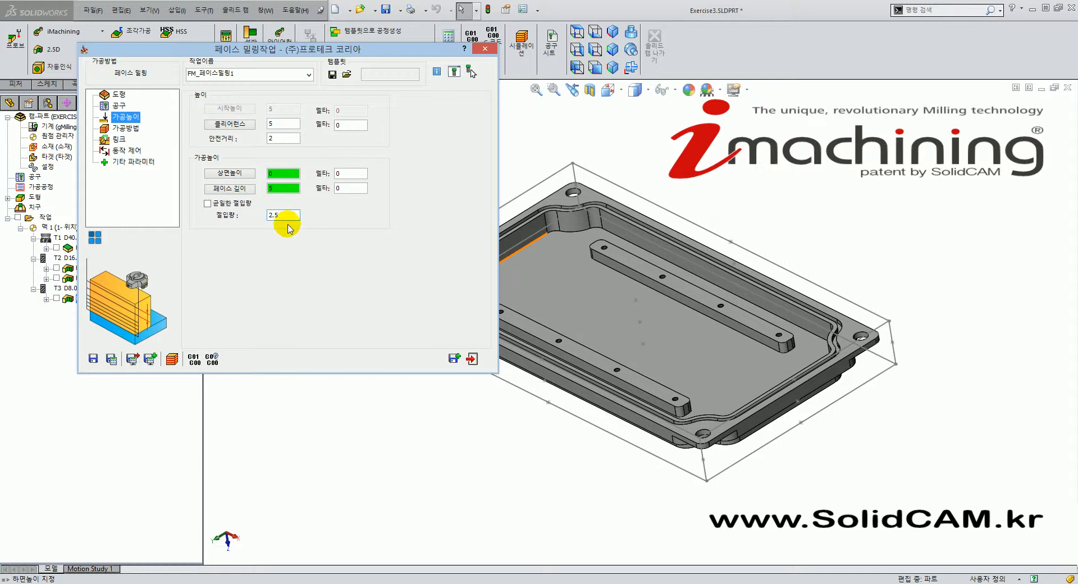
# Review the overlap in the face milling technology parameters and set the floor offset to 0.2
pyautogui.click(130, 130)
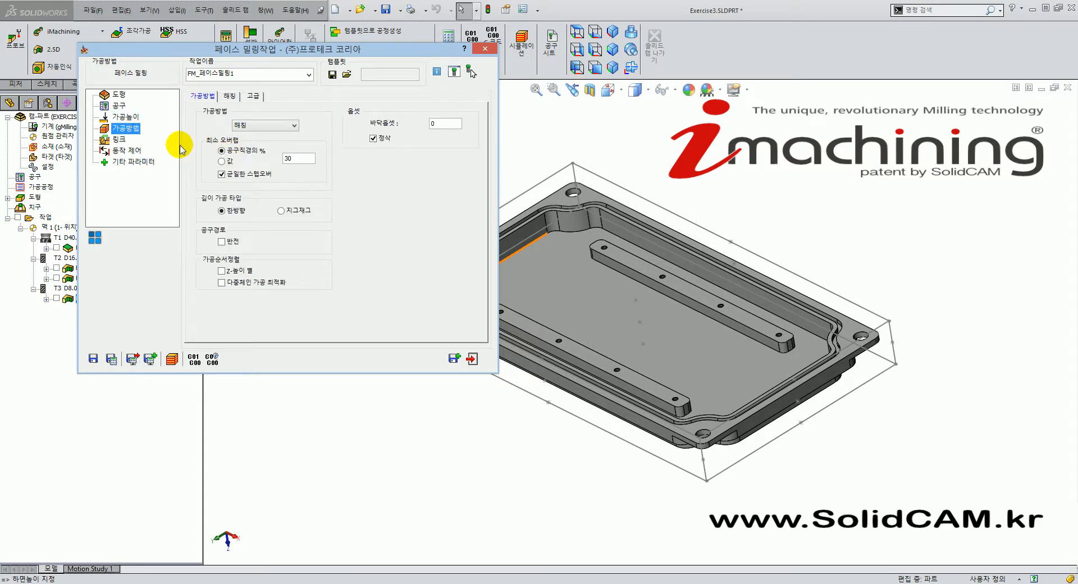
pyautogui.click(301, 157)
pyautogui.click(452, 122)
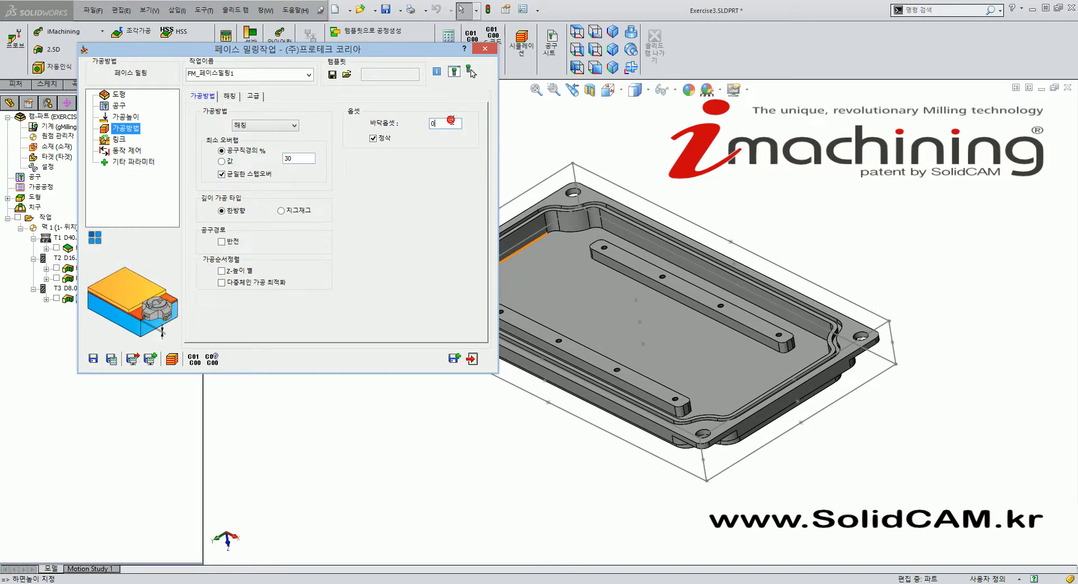
pyautogui.write('.2')
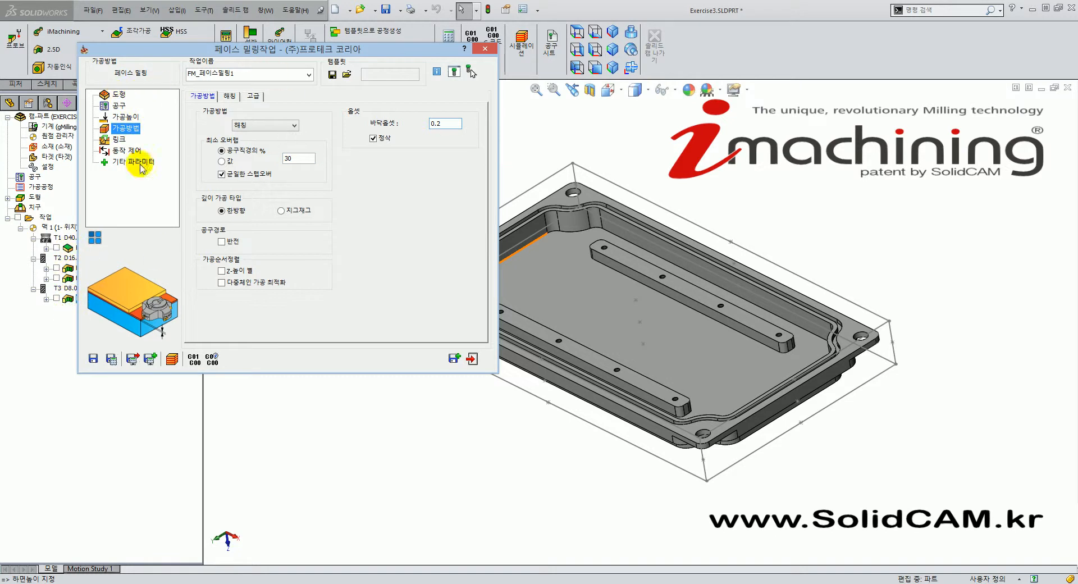
# Set the face milling hatch angle to automatic and the corner type to fillet
pyautogui.click(231, 96)
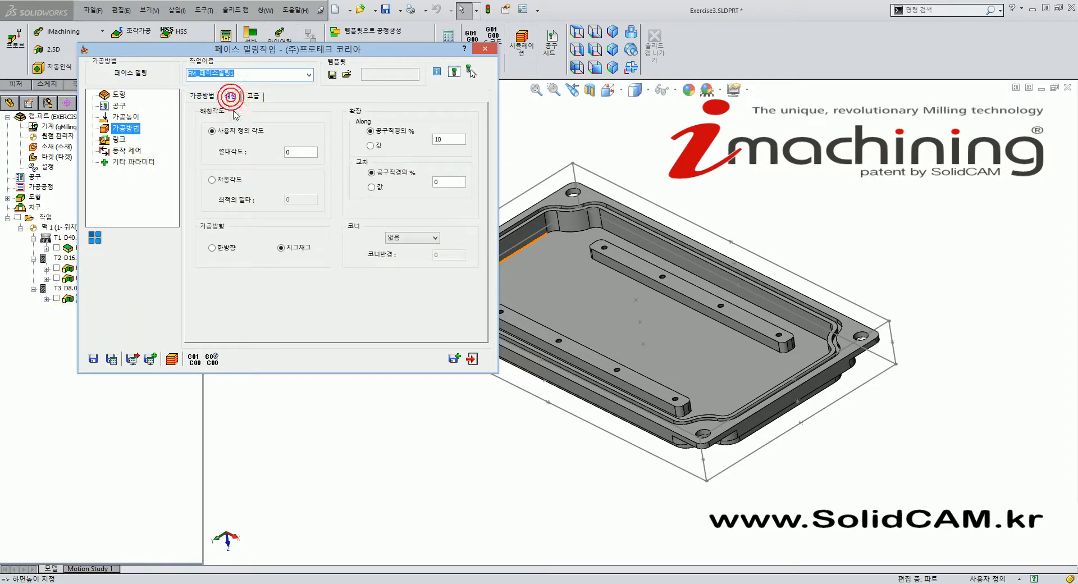
pyautogui.click(297, 151)
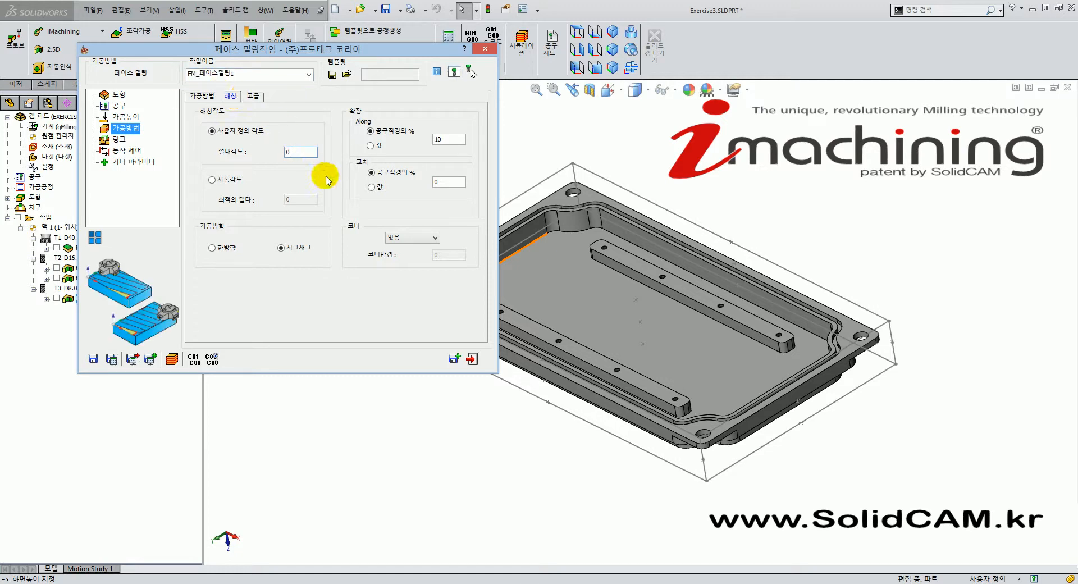
pyautogui.click(214, 180)
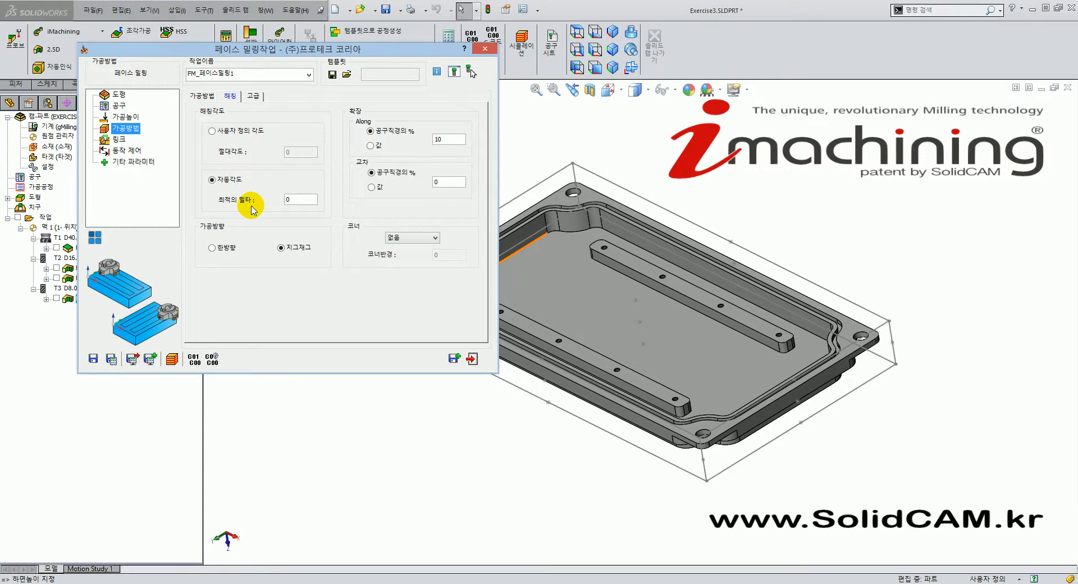
pyautogui.click(415, 237)
pyautogui.click(415, 255)
pyautogui.click(445, 254)
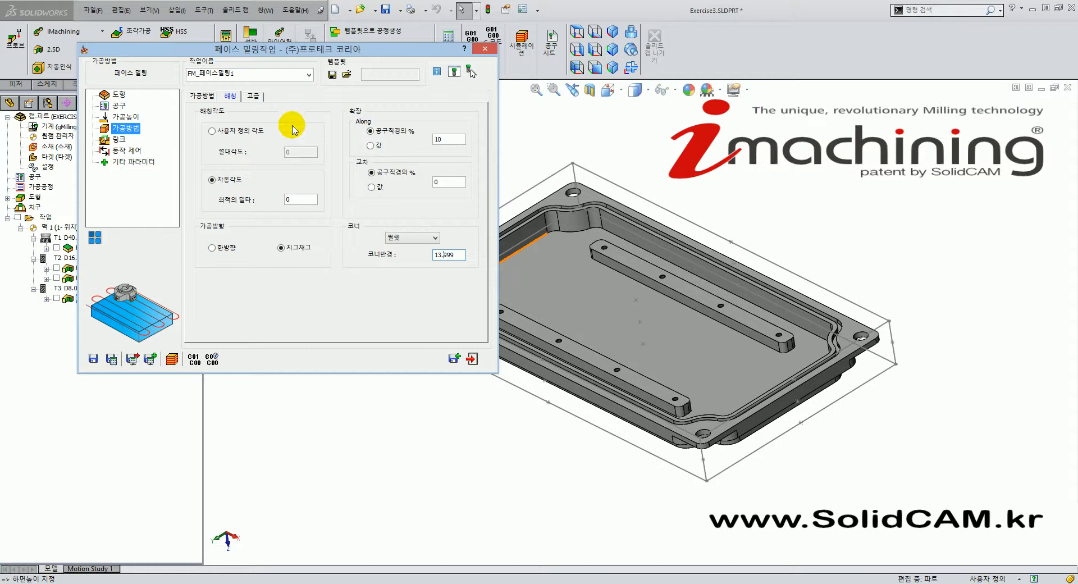
# Set a tangent lead-in with length 5 for the face milling and make the lead-out the same as the lead-in
pyautogui.click(119, 139)
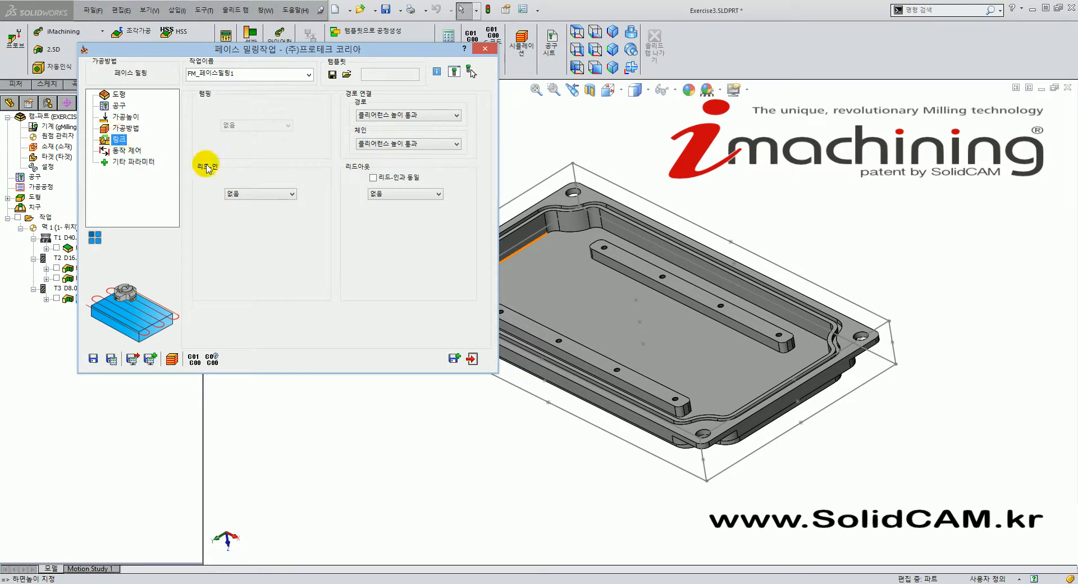
pyautogui.click(260, 193)
pyautogui.click(247, 207)
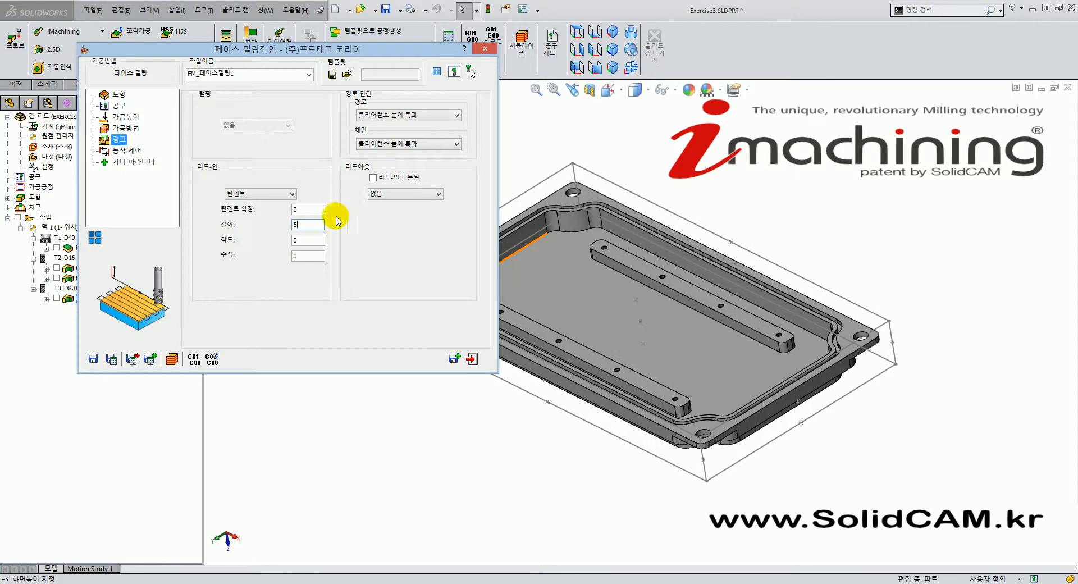
pyautogui.click(372, 178)
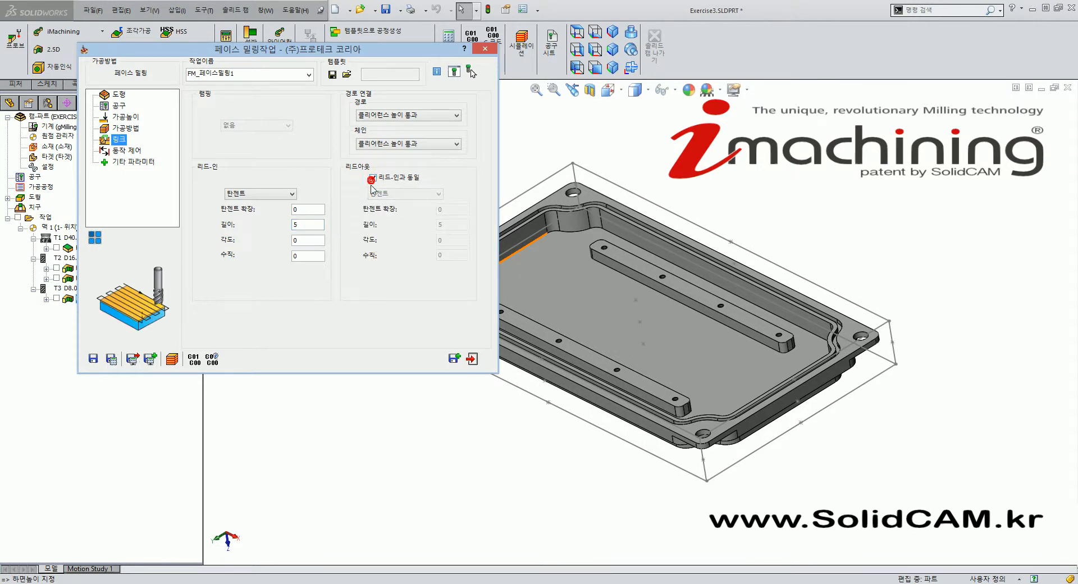
# Save and calculate the face milling operation, accepting the upper level above the coordinate system, and display its toolpath
pyautogui.click(115, 358)
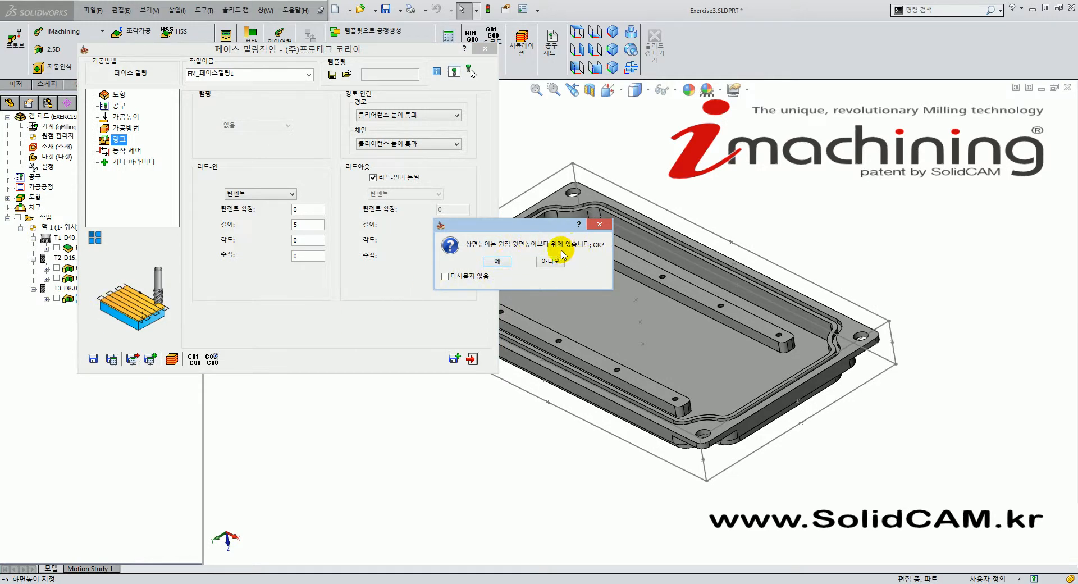
pyautogui.click(498, 262)
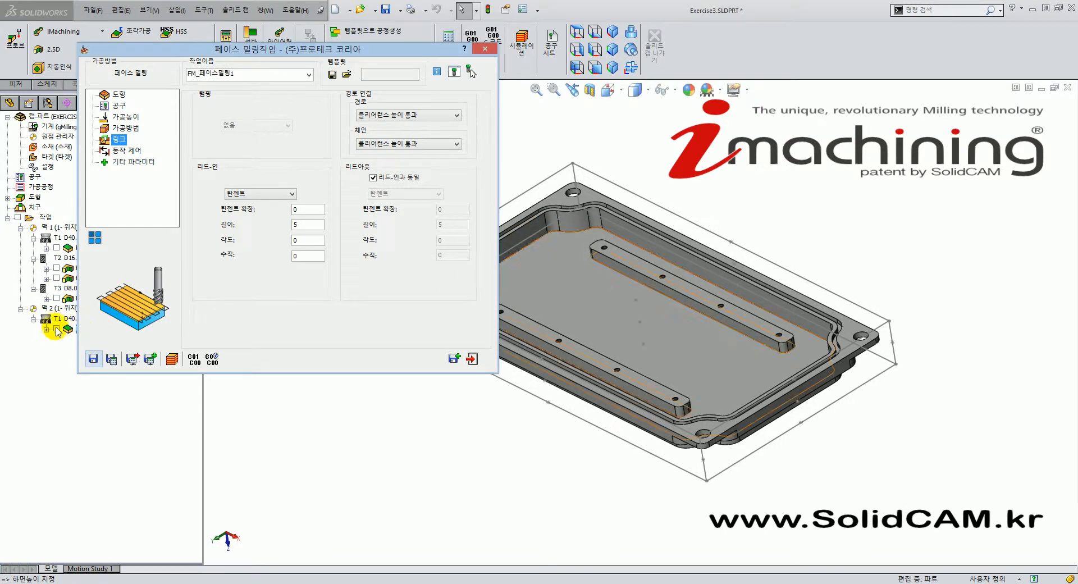
pyautogui.click(56, 329)
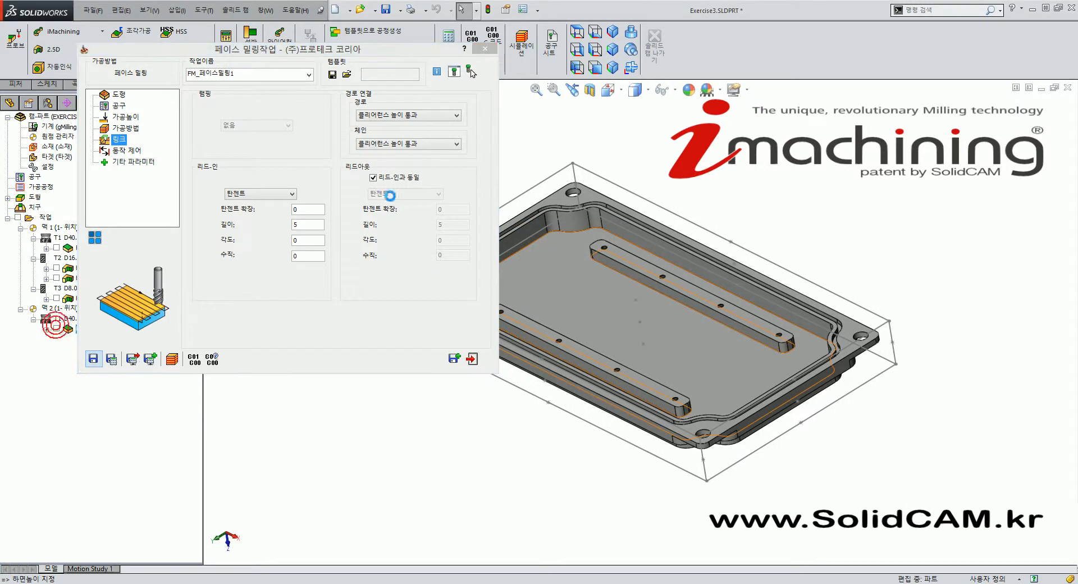
# Examine the spacing of the face milling passes up close at the toolpath's end, and return to the operation settings
pyautogui.doubleClick(334, 52)
pyautogui.moveTo(415, 388); pyautogui.dragTo(506, 301, button='middle')
pyautogui.scroll(-5, 340, 290)
pyautogui.scroll(-3, 340, 287)
pyautogui.scroll(-6, 424, 311)
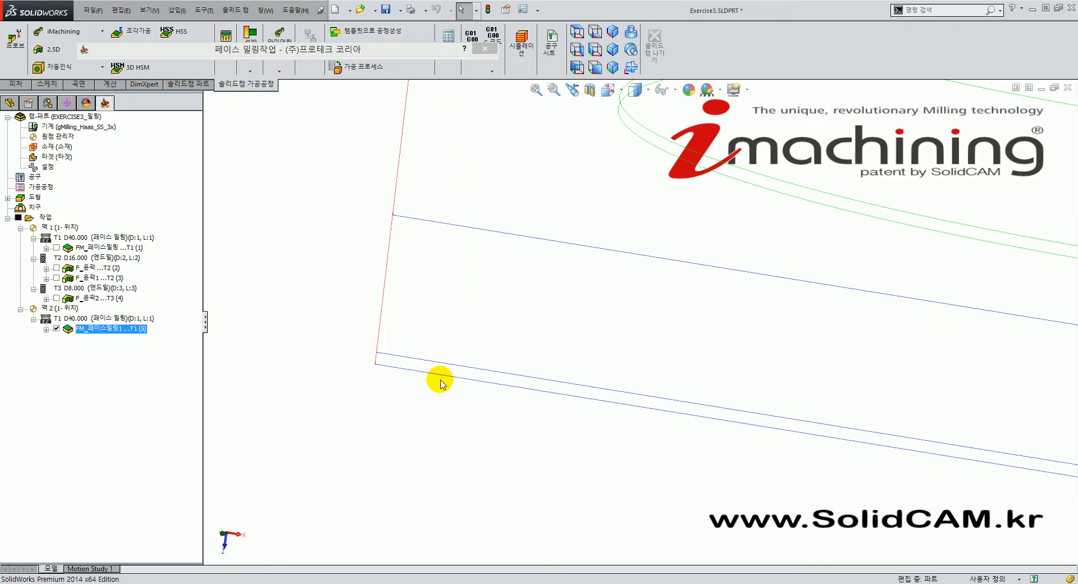
pyautogui.click(618, 33)
pyautogui.click(292, 51)
# Enable a separate finish feed of 1000 and a finish spindle speed of 5000 in the face mill's tool data
pyautogui.click(119, 106)
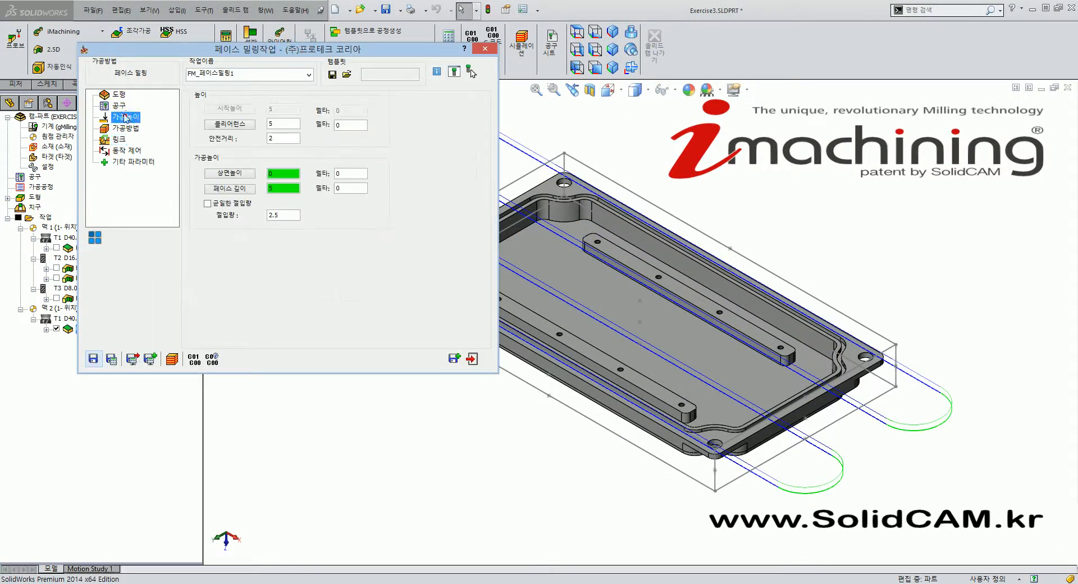
pyautogui.click(222, 104)
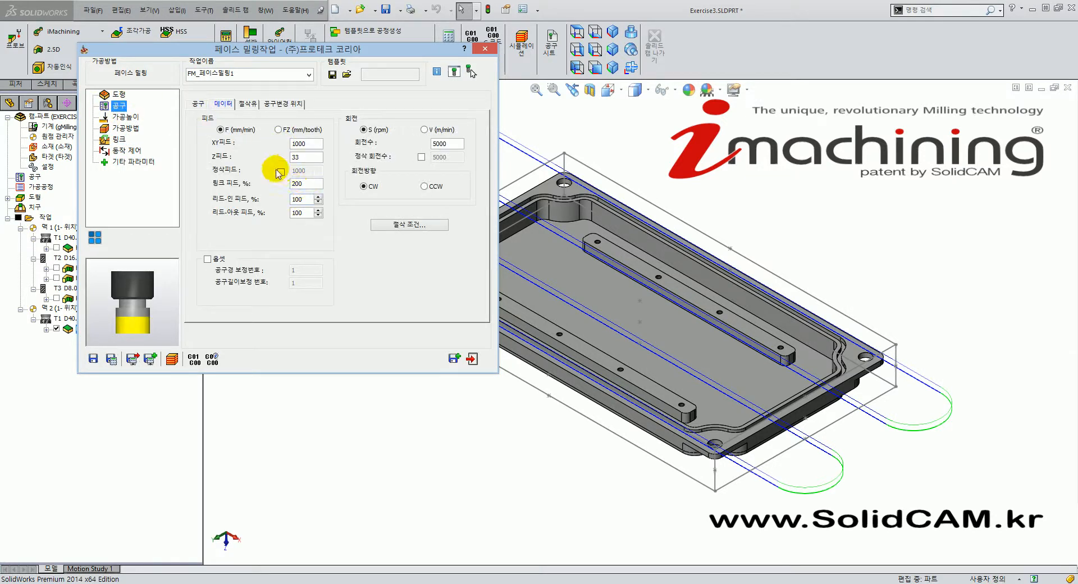
pyautogui.click(281, 172)
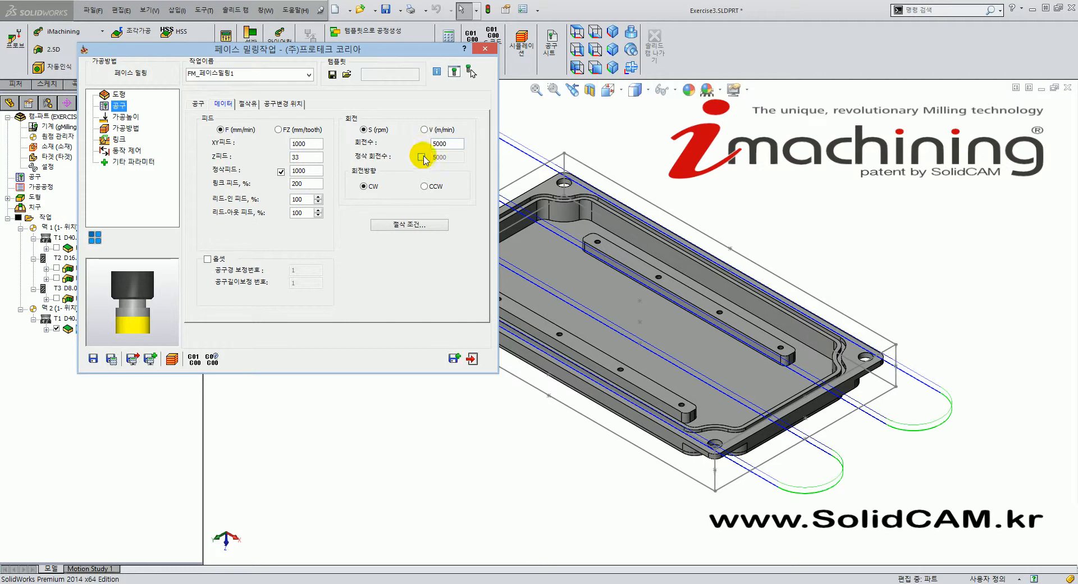
pyautogui.click(298, 171)
pyautogui.click(453, 157)
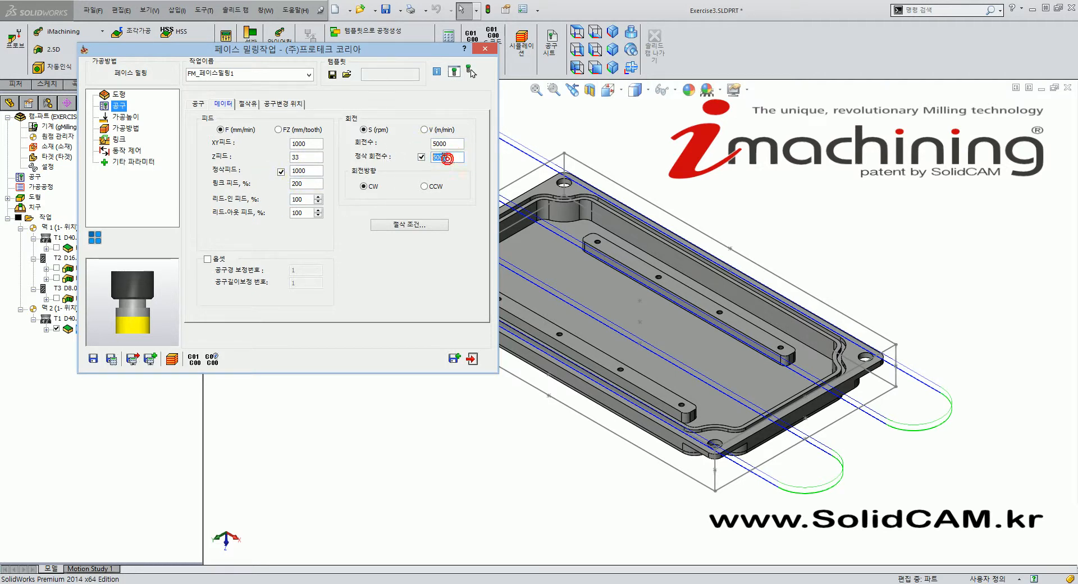
pyautogui.moveTo(455, 157); pyautogui.dragTo(429, 153)
pyautogui.click(304, 172)
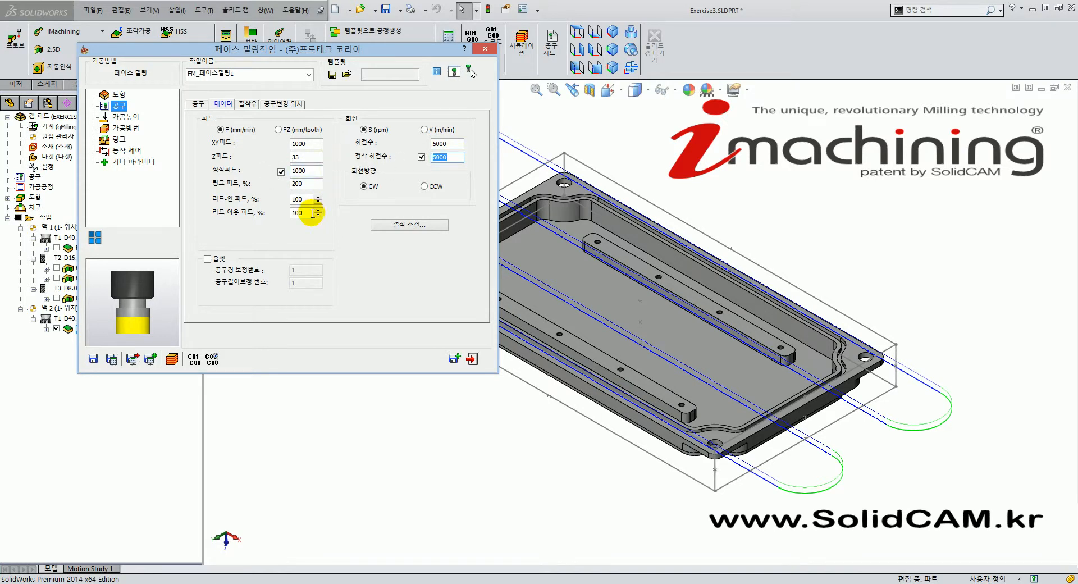
# Switch the face mill's separate finish feed and finish spindle speed off and on again
pyautogui.click(421, 158)
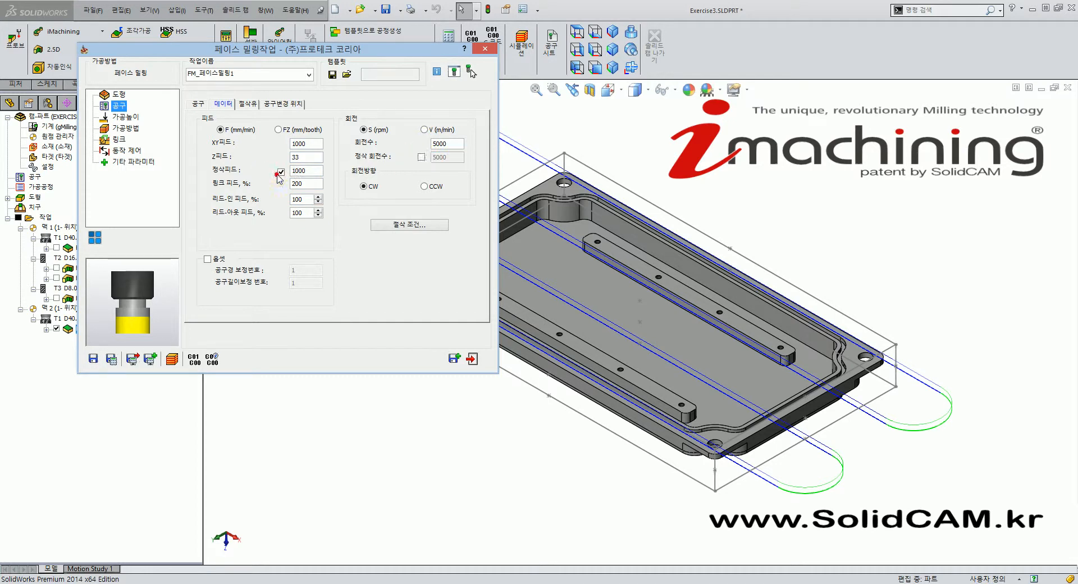
pyautogui.click(280, 171)
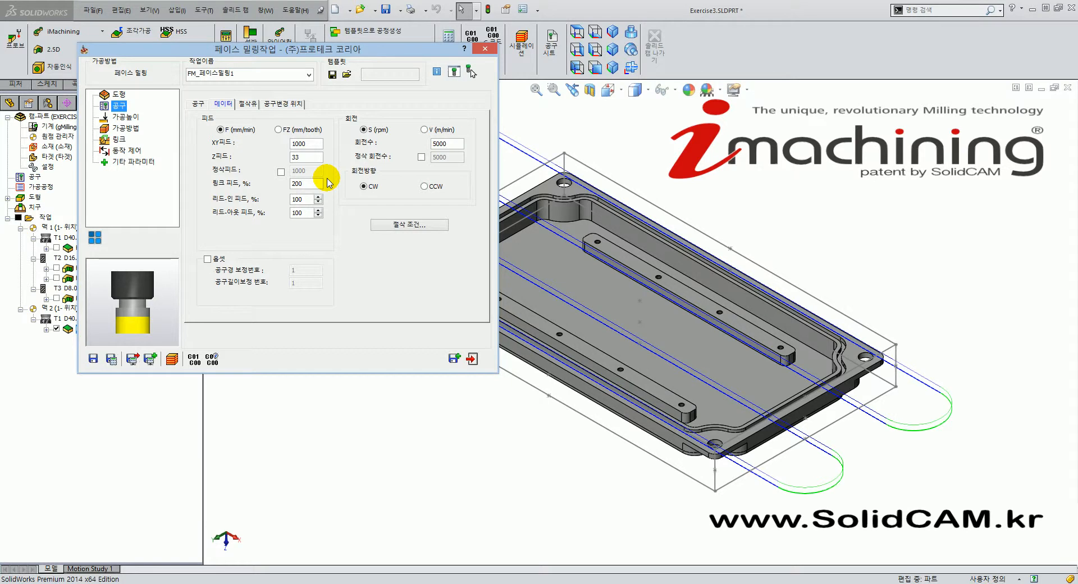
pyautogui.click(281, 172)
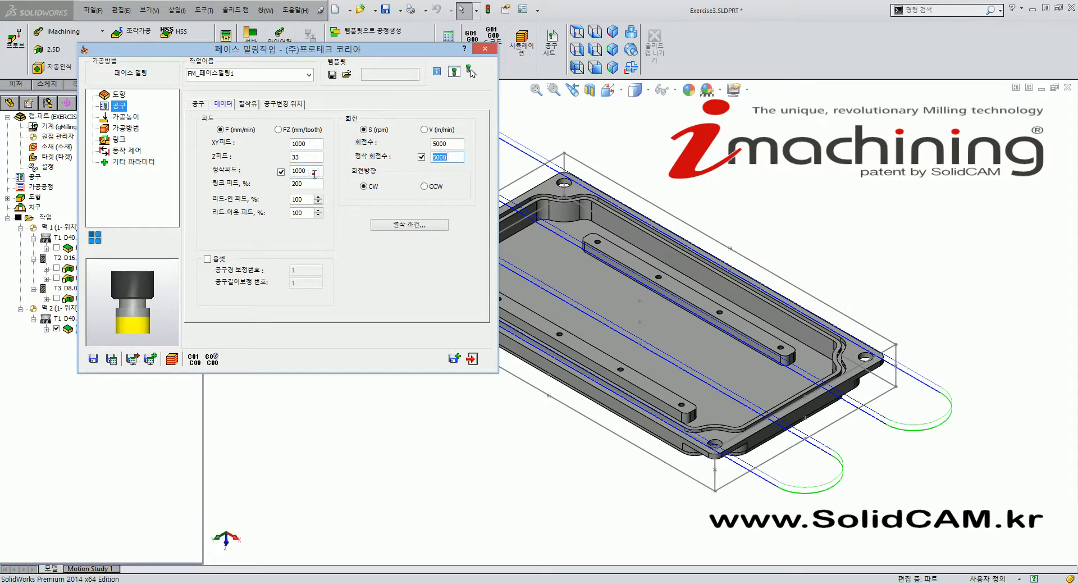
pyautogui.click(456, 156)
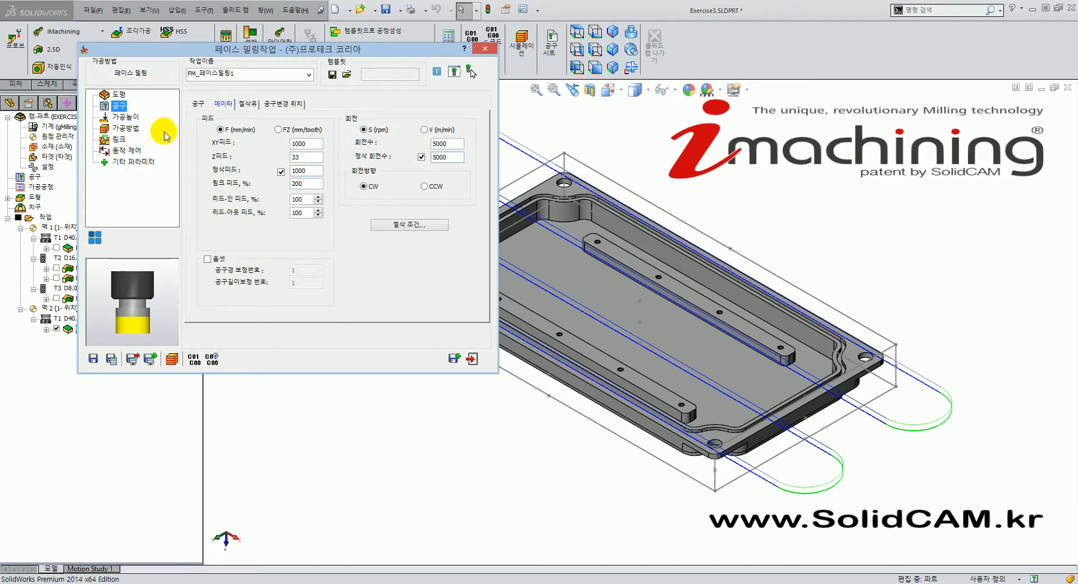
# Save and recalculate the face milling operation, close its settings and hide its toolpath
pyautogui.click(123, 140)
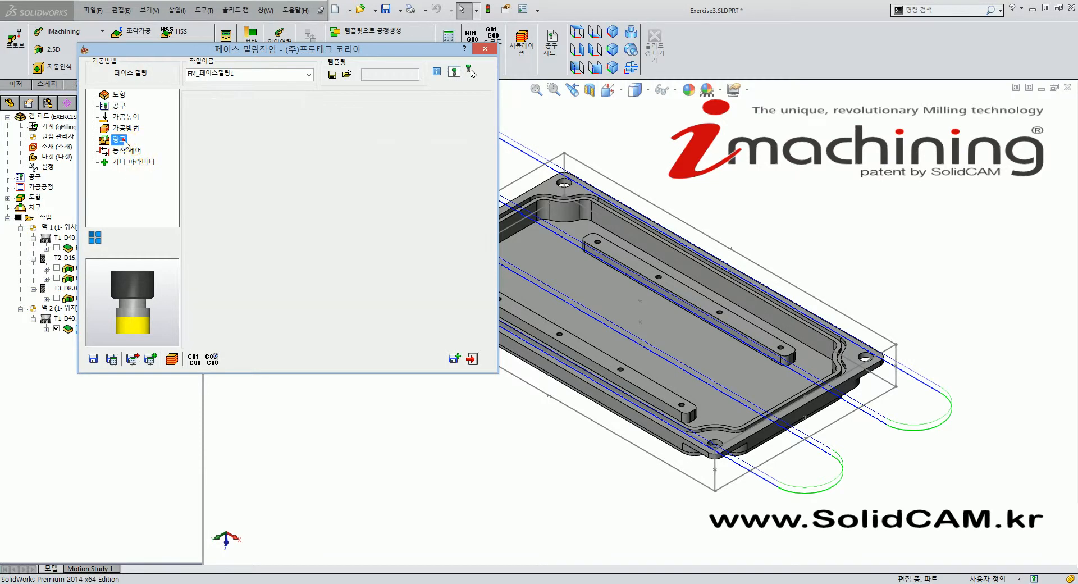
pyautogui.click(111, 358)
pyautogui.click(506, 261)
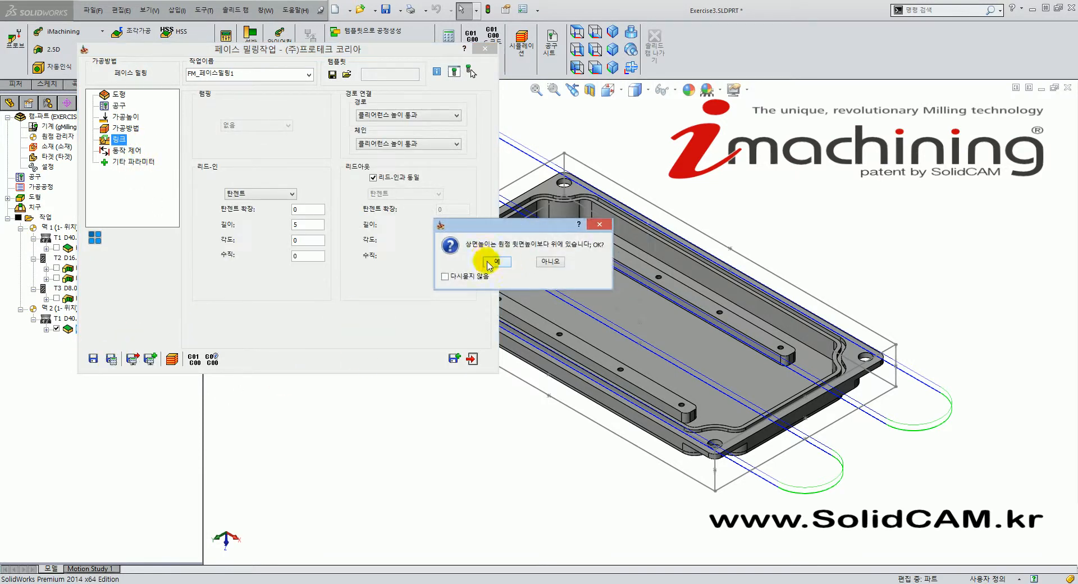
pyautogui.click(504, 262)
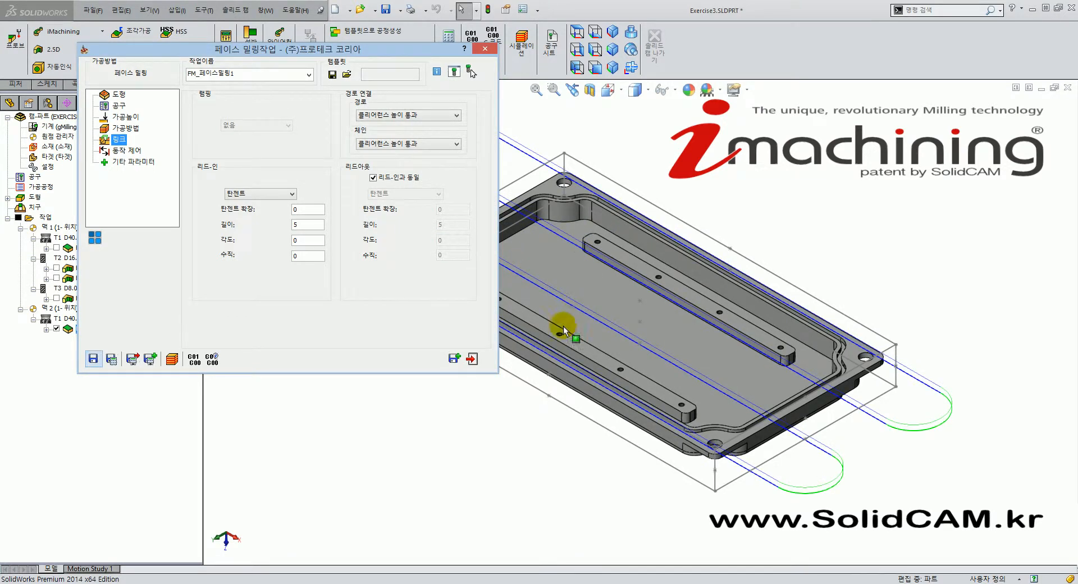
pyautogui.click(473, 360)
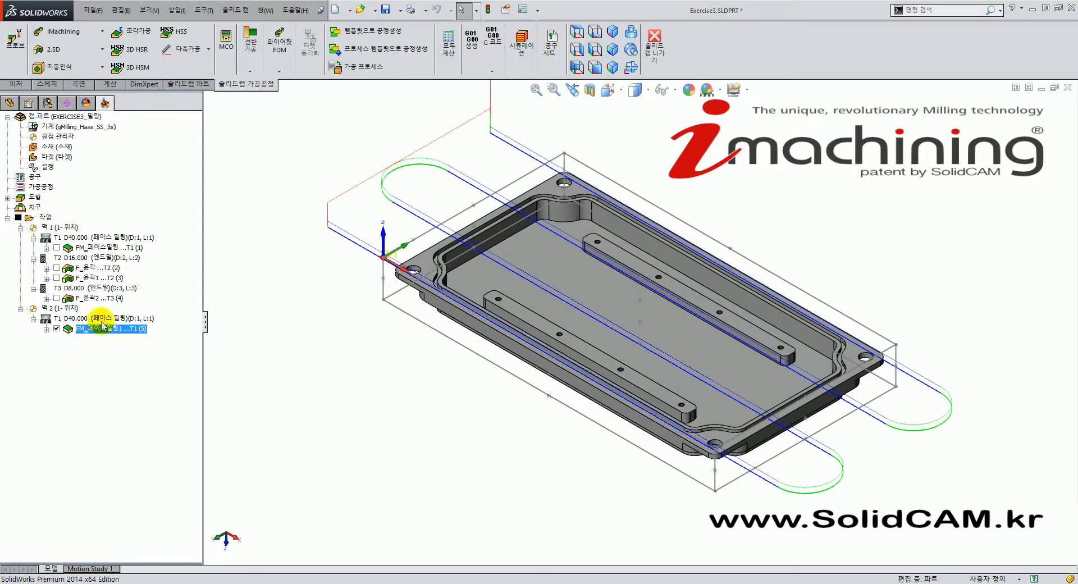
pyautogui.click(57, 328)
pyautogui.scroll(2, 601, 348)
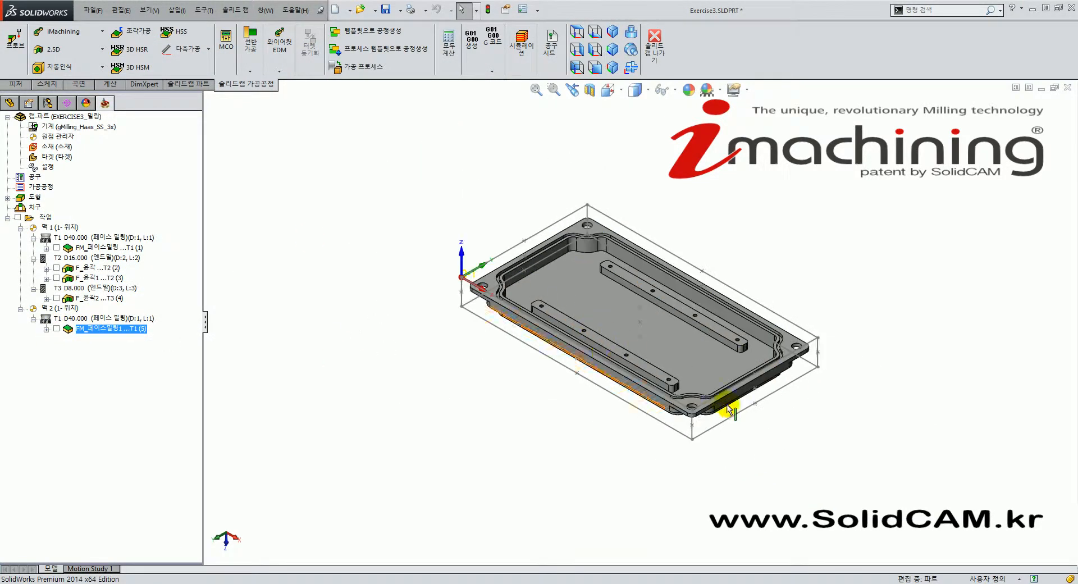
pyautogui.scroll(-2, 624, 383)
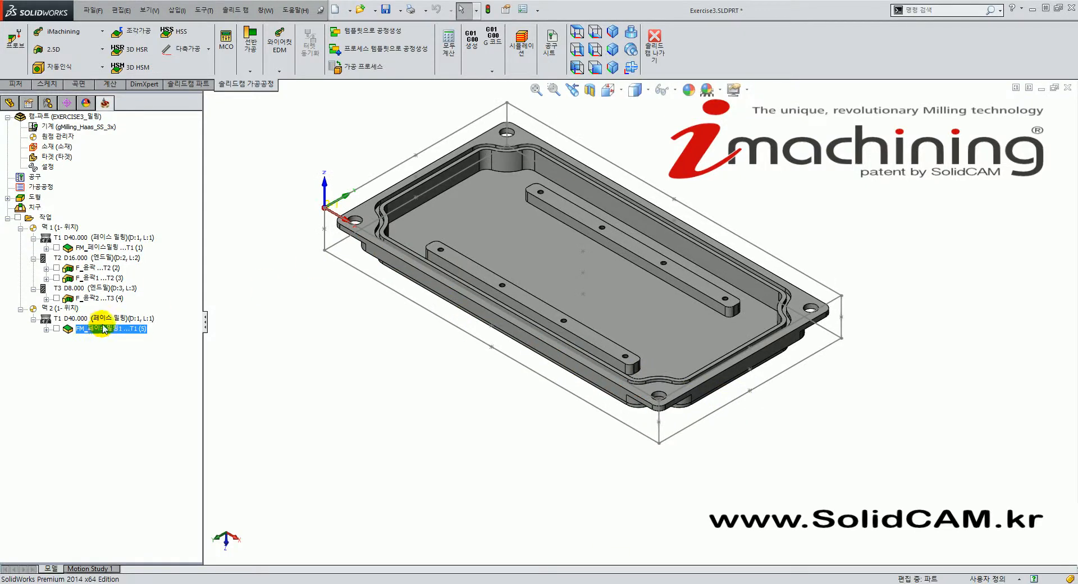
# Simulate the second face milling operation in SolidVerify, check the material removal on the stock and exit the simulation
pyautogui.click(520, 38)
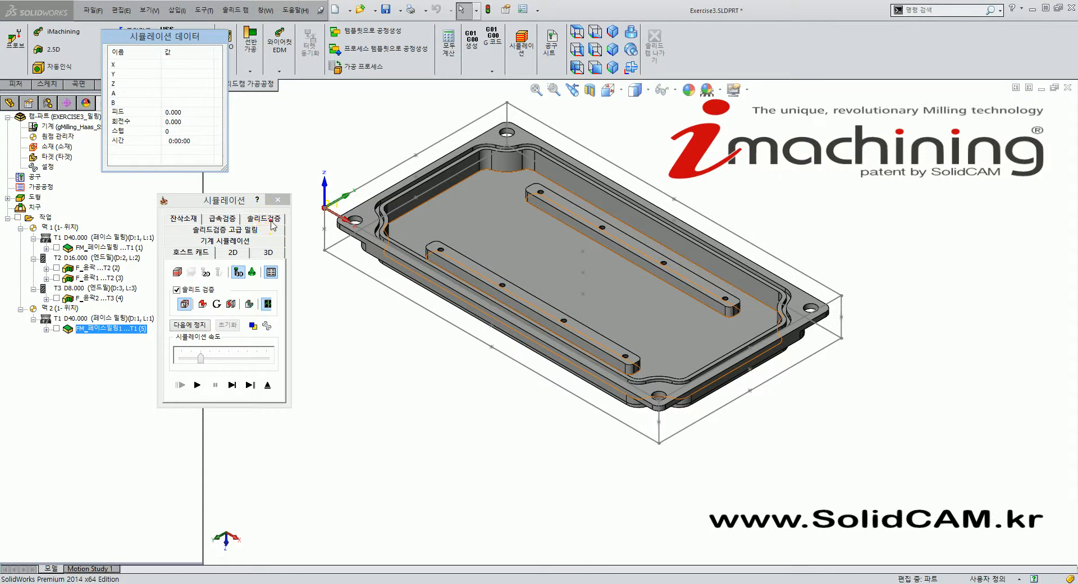
pyautogui.click(271, 221)
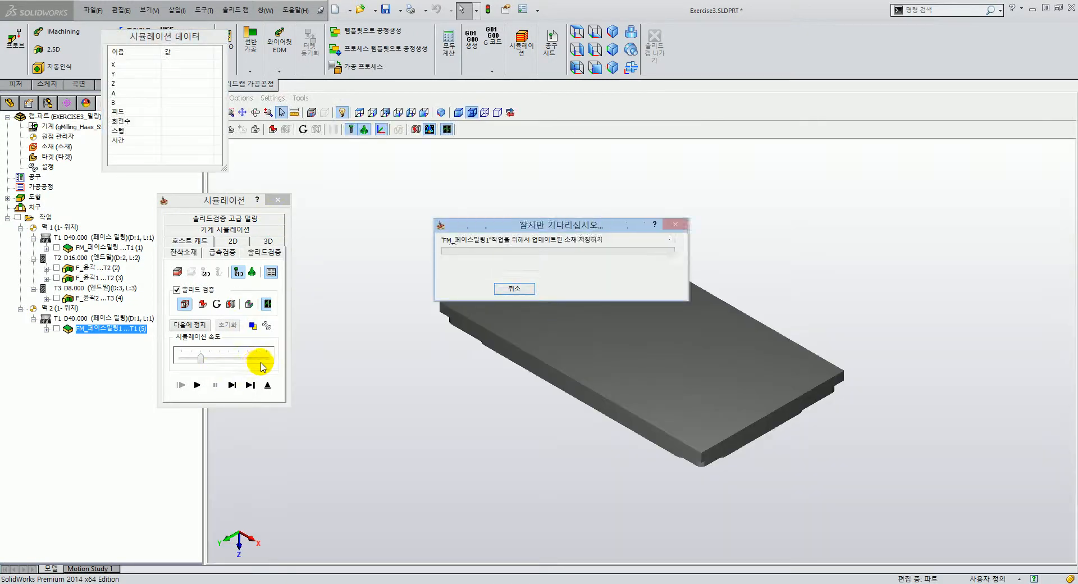
pyautogui.moveTo(543, 406)
pyautogui.mouseDown(button='middle')
pyautogui.moveTo(606, 272)
pyautogui.moveTo(528, 404)
pyautogui.mouseUp(button='middle')
pyautogui.click(210, 387)
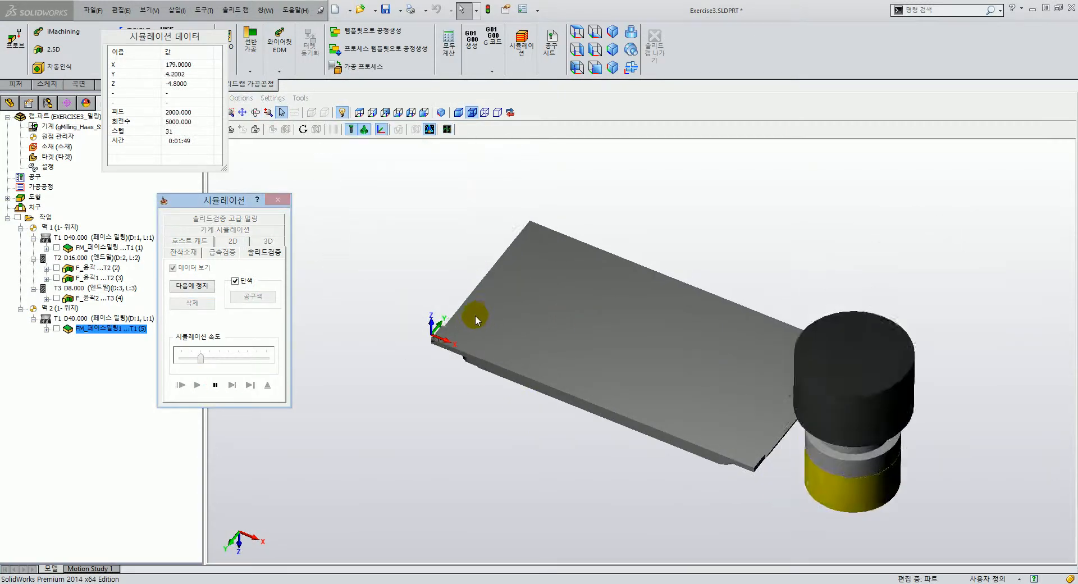
pyautogui.moveTo(499, 375); pyautogui.dragTo(494, 395, button='middle')
pyautogui.click(268, 385)
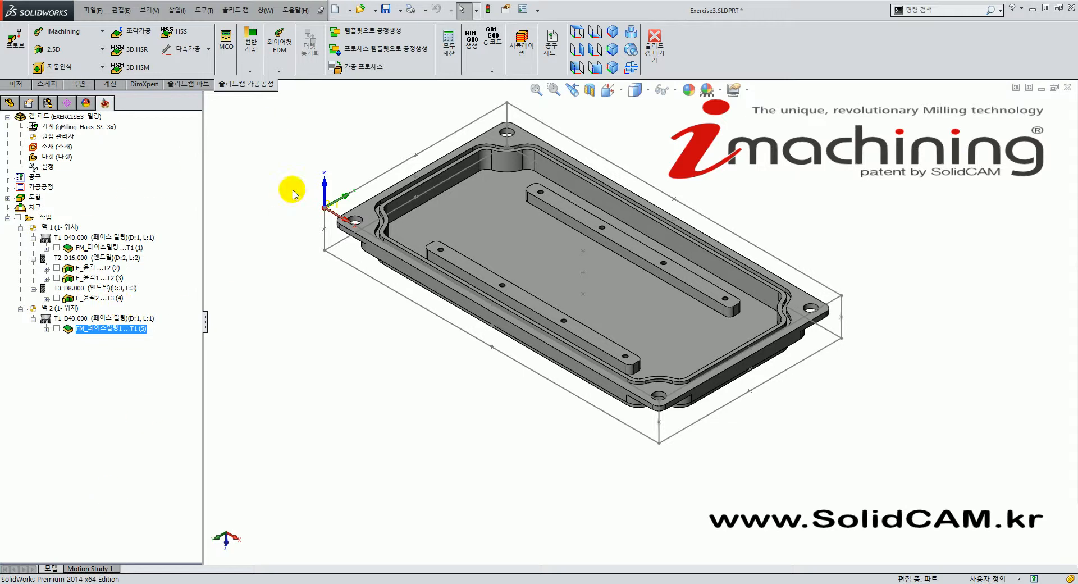
# Add a 2.5D pocket operation on coordinate system 2 and start defining a new geometry for it
pyautogui.click(81, 60)
pyautogui.click(90, 49)
pyautogui.click(91, 50)
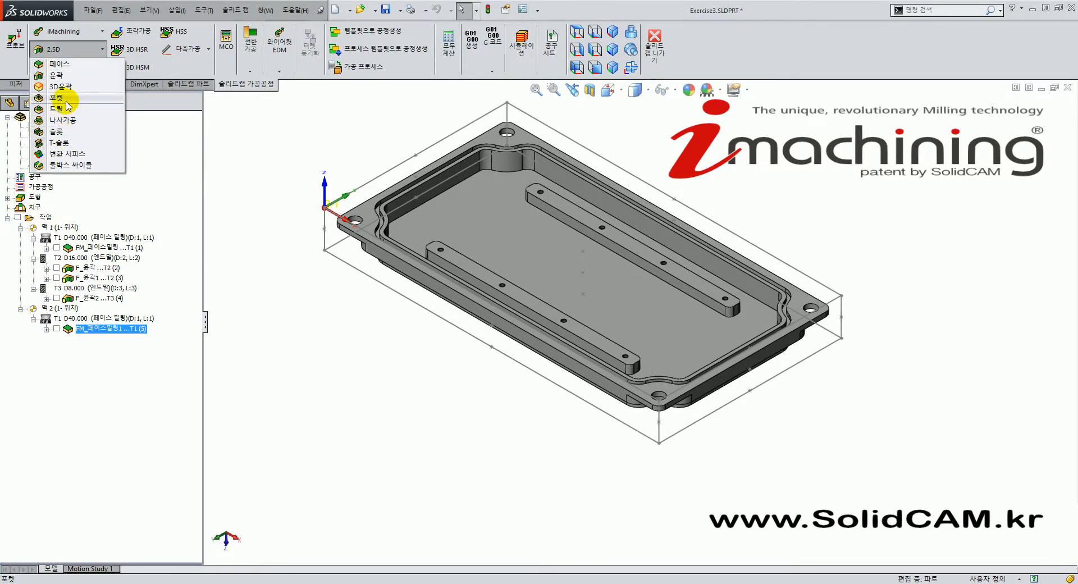
pyautogui.click(68, 99)
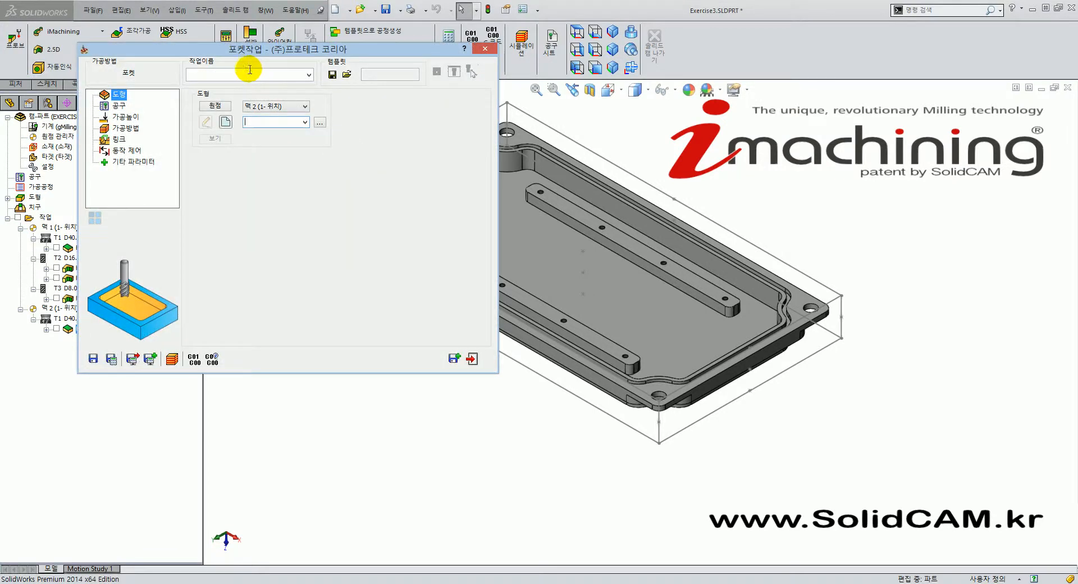
pyautogui.click(225, 122)
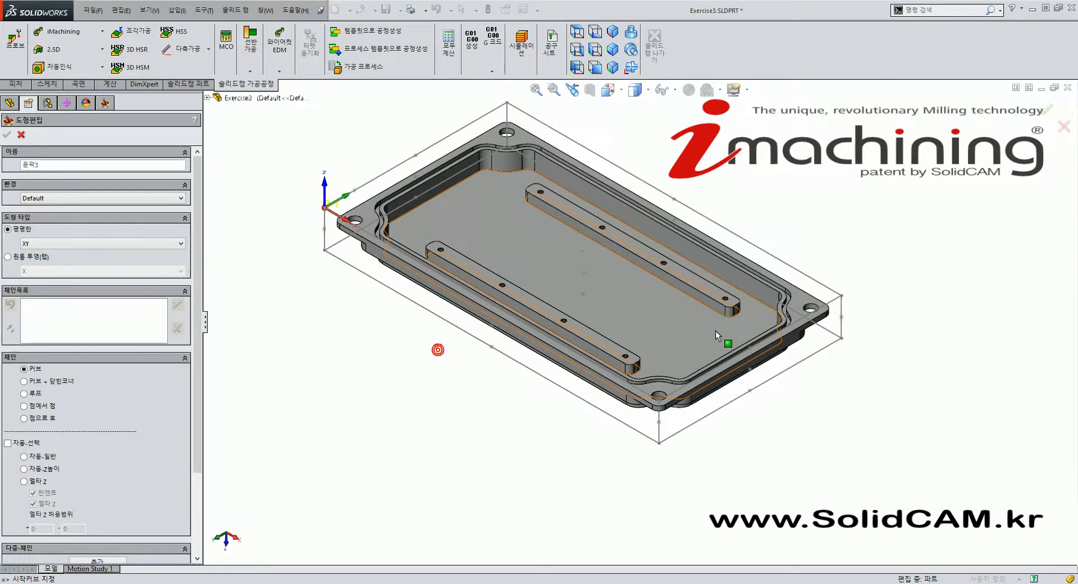
# Chain the upper inner edge of the plate's recess with the automatic Z-height option and accept it as the pocket geometry
pyautogui.scroll(-5, 705, 287)
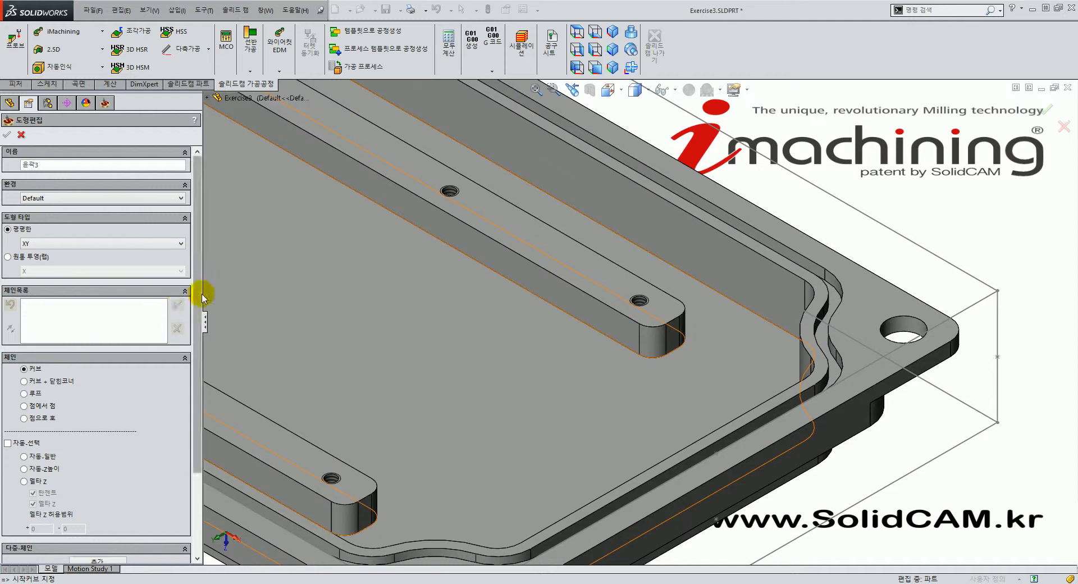
pyautogui.scroll(-3, 200, 293)
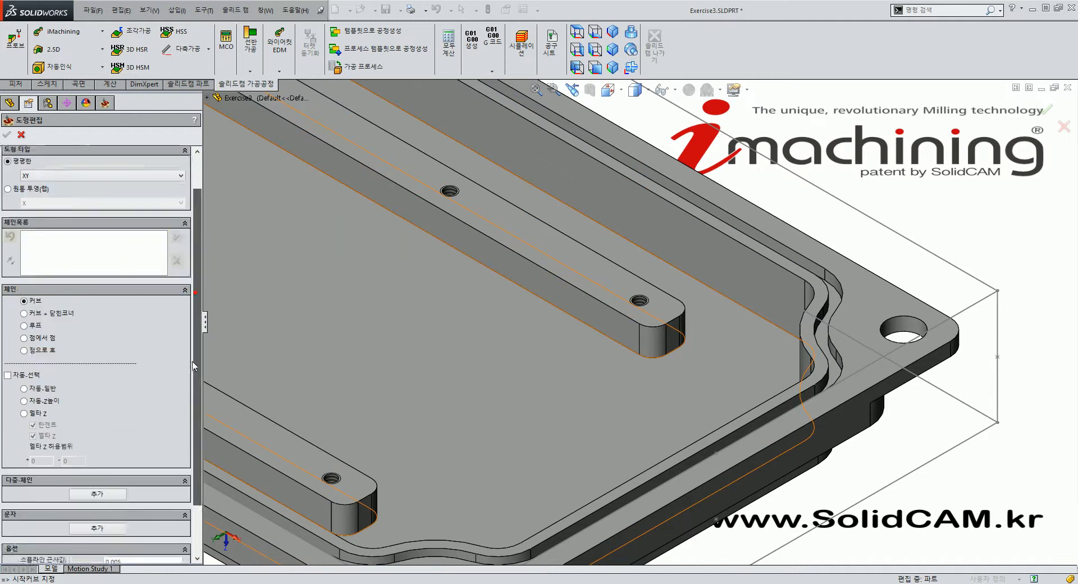
pyautogui.click(752, 251)
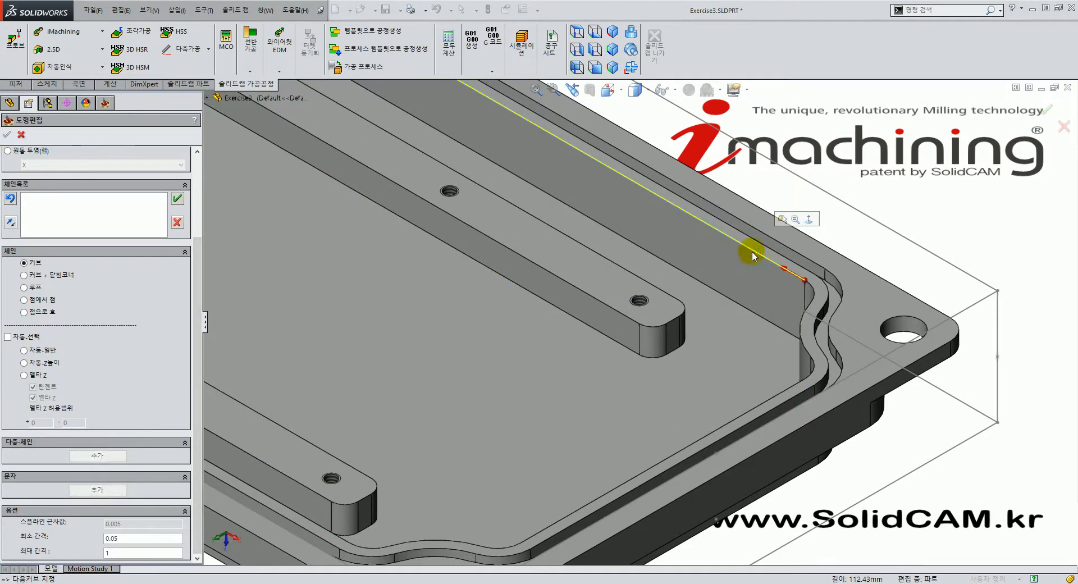
pyautogui.scroll(5, 775, 247)
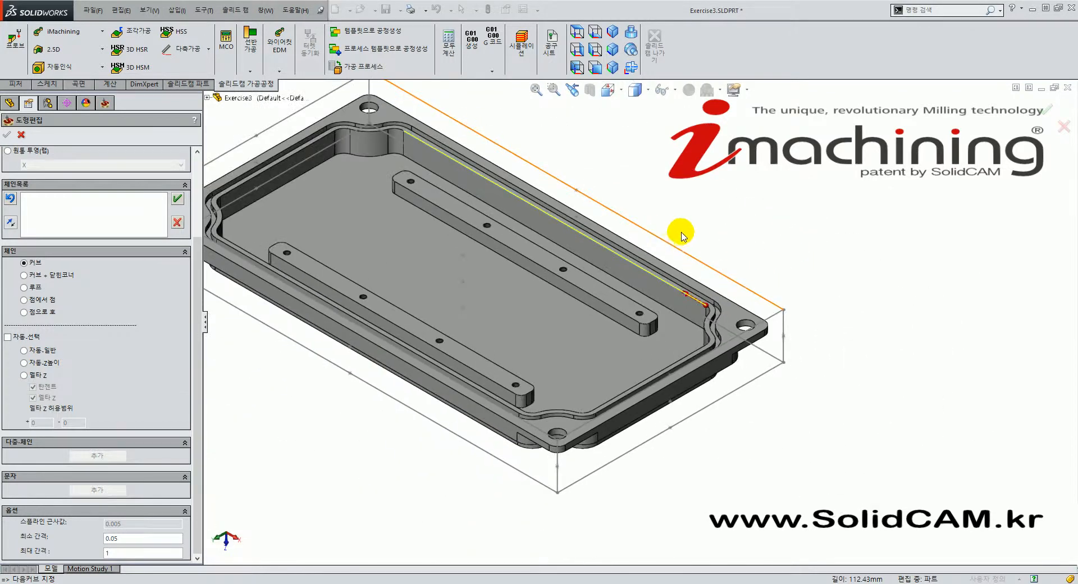
pyautogui.click(48, 364)
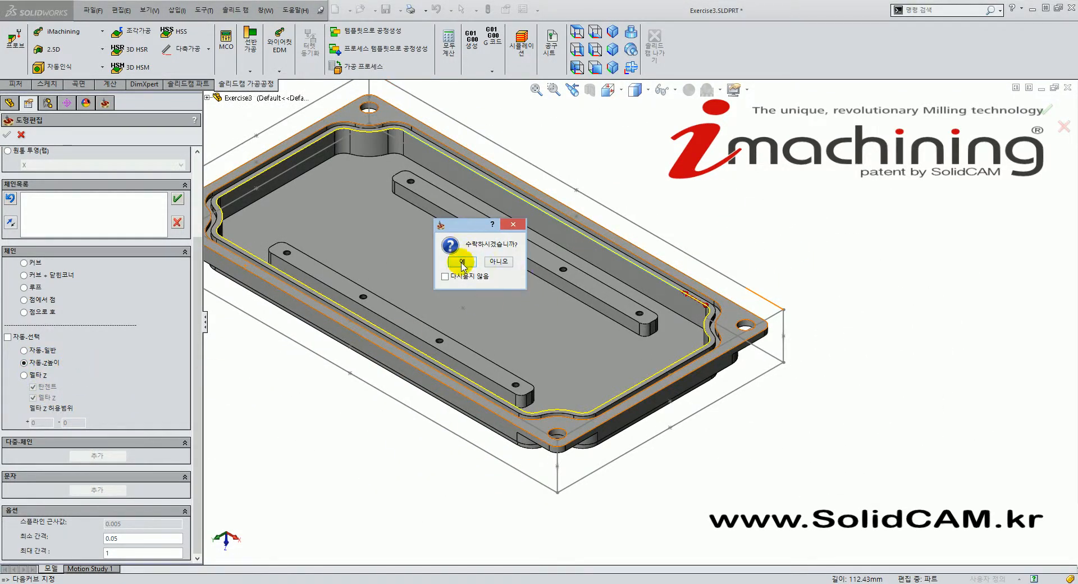
pyautogui.click(463, 262)
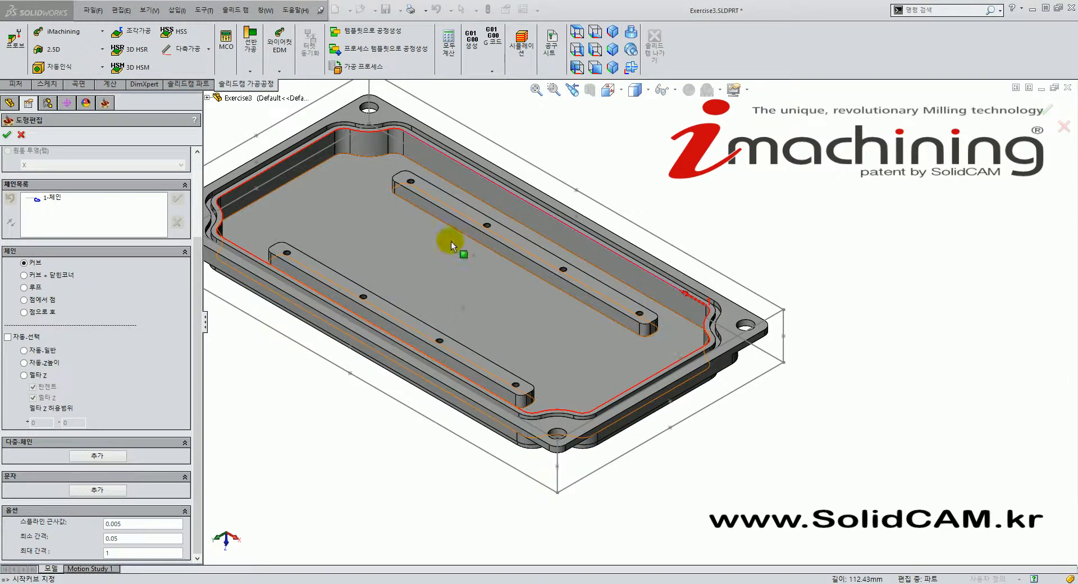
pyautogui.click(8, 136)
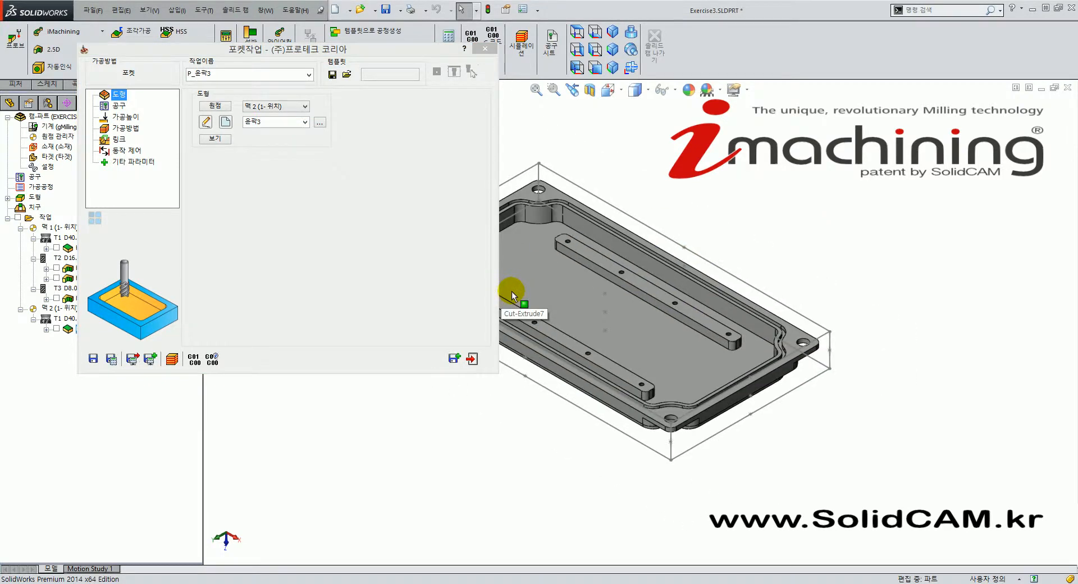
# Examine the recess floor and the two raised ribs inside the pocket up close and as a whole
pyautogui.scroll(-4, 511, 291)
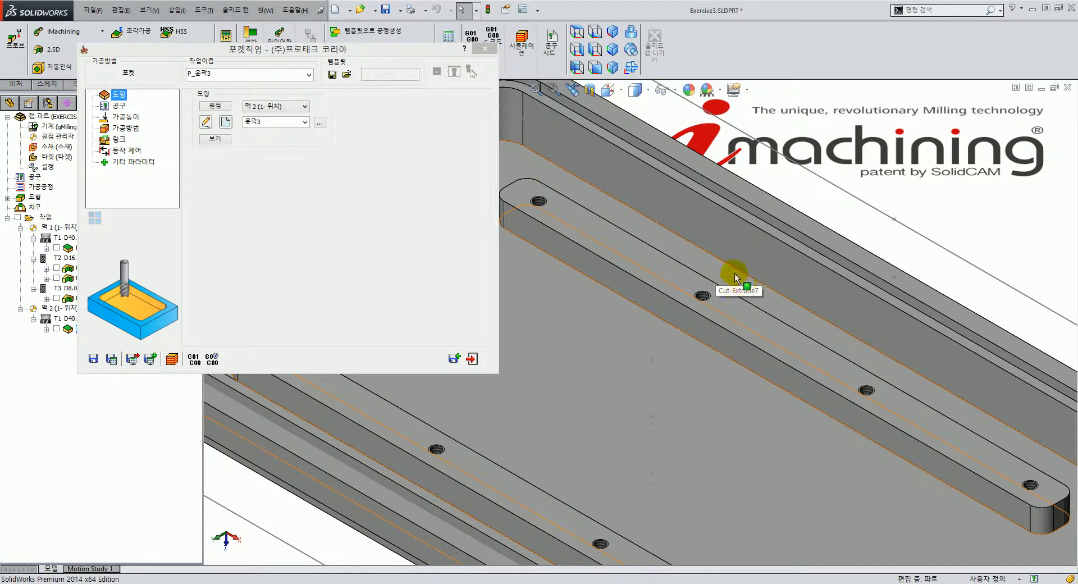
pyautogui.scroll(5, 650, 330)
pyautogui.scroll(1, 637, 443)
pyautogui.scroll(-3, 648, 477)
pyautogui.scroll(2, 683, 427)
pyautogui.scroll(-1, 626, 262)
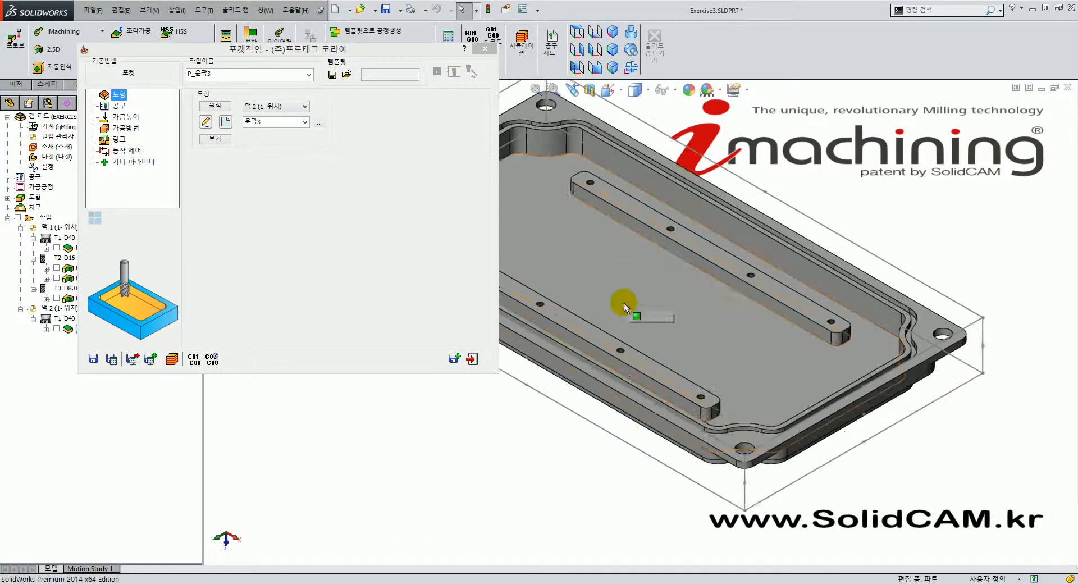
pyautogui.scroll(1, 625, 302)
pyautogui.scroll(-1, 565, 286)
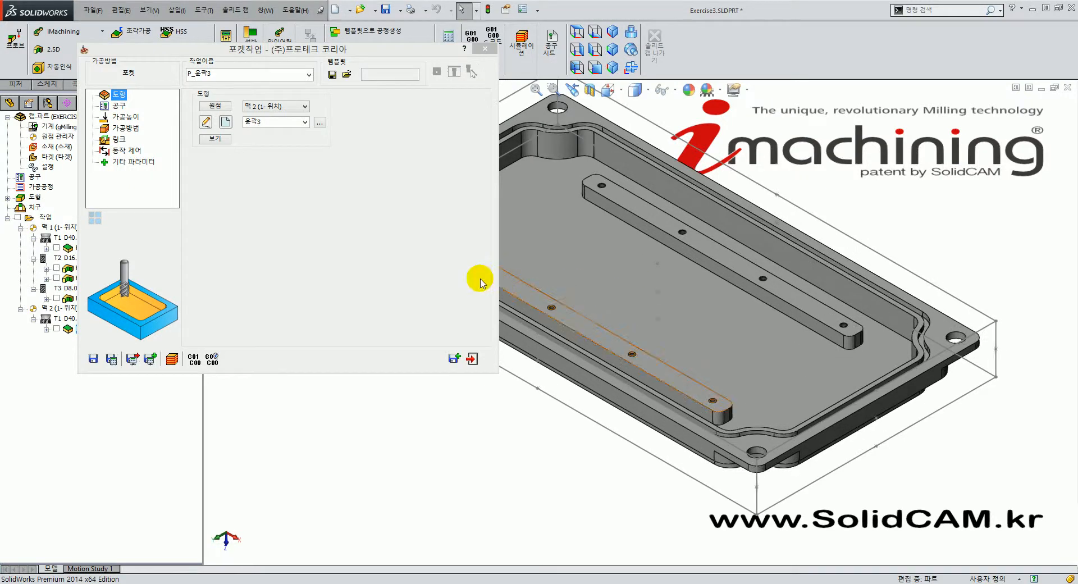
# Assign tool 2, the 16 mm end mill, to the pocket operation
pyautogui.moveTo(230, 56); pyautogui.dragTo(236, 51)
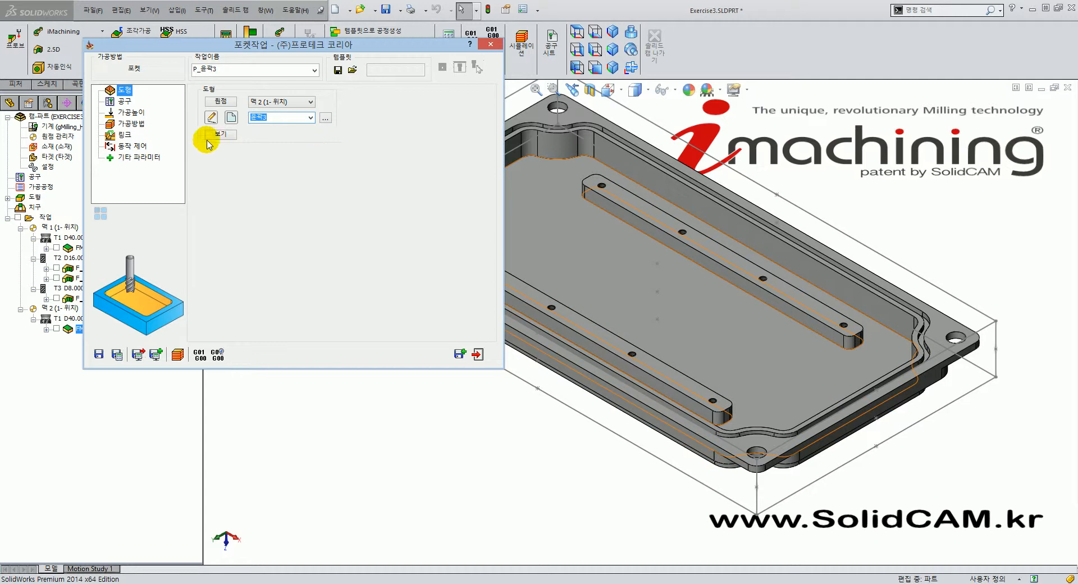
pyautogui.click(125, 101)
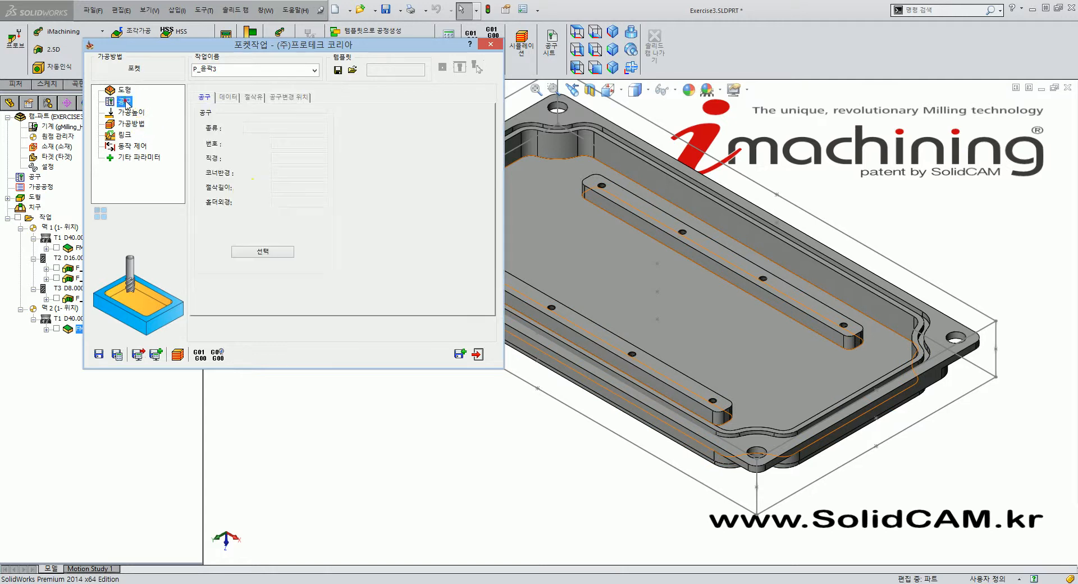
pyautogui.click(271, 252)
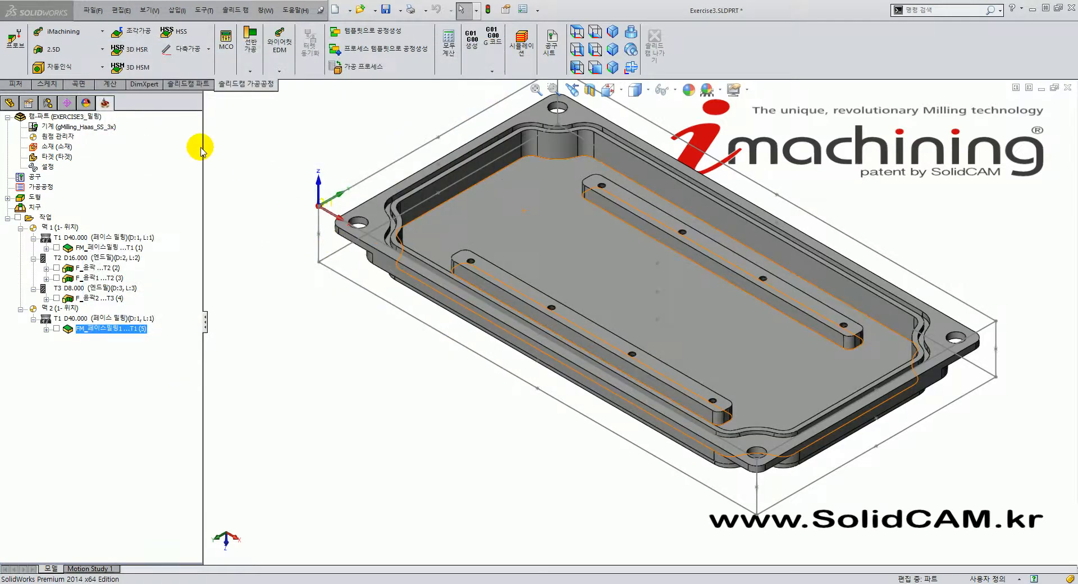
pyautogui.click(310, 119)
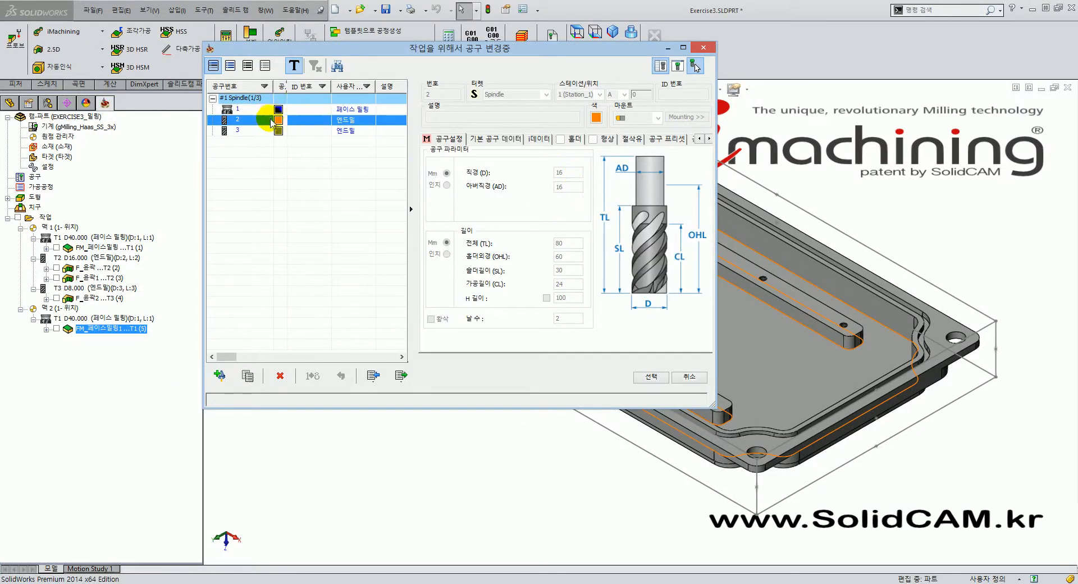
pyautogui.doubleClick(249, 120)
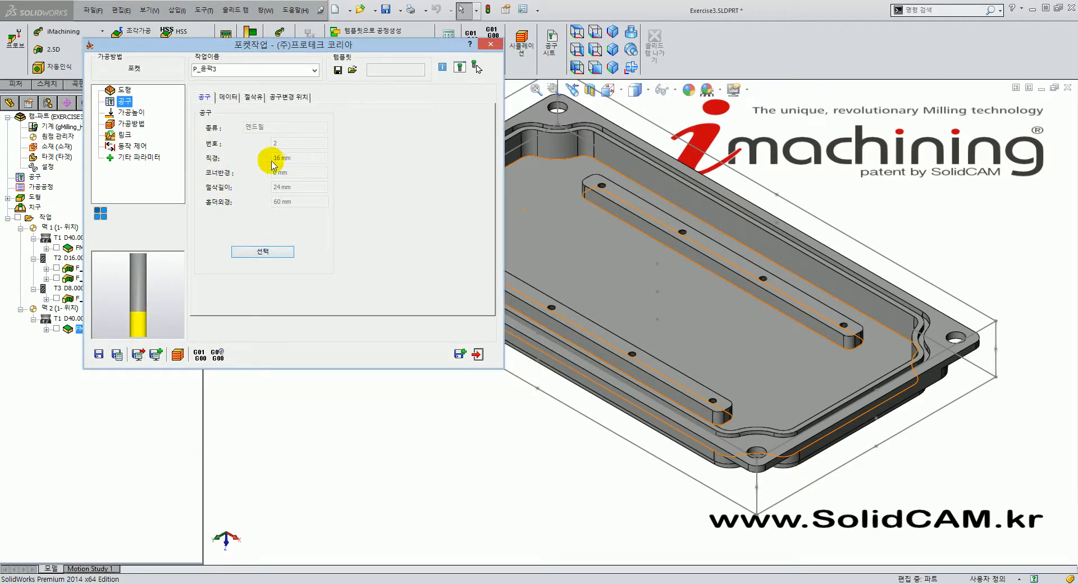
# Define the pocket's upper level from the plate's top rim face
pyautogui.click(133, 114)
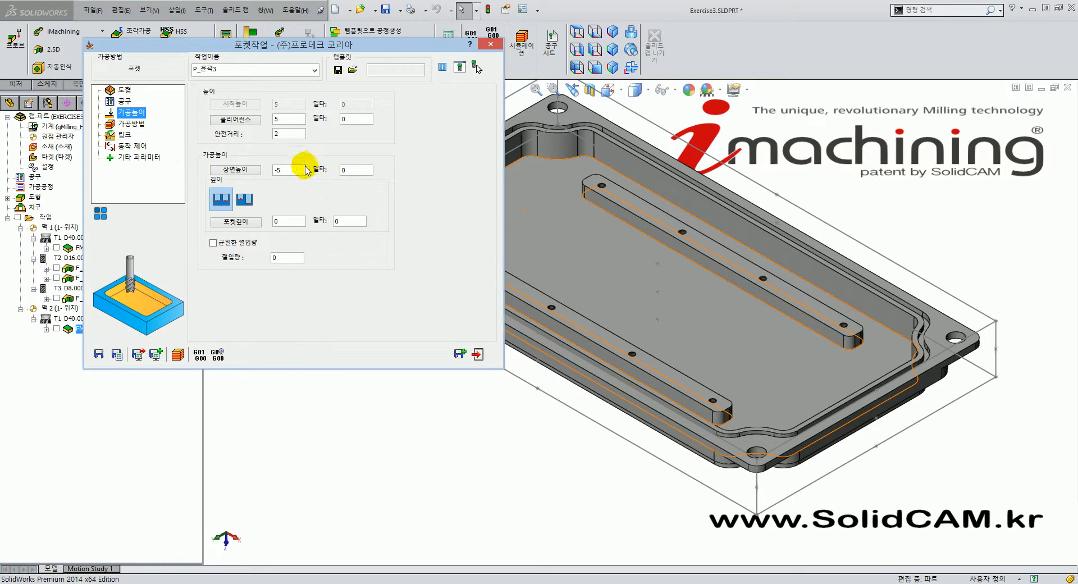
pyautogui.click(294, 168)
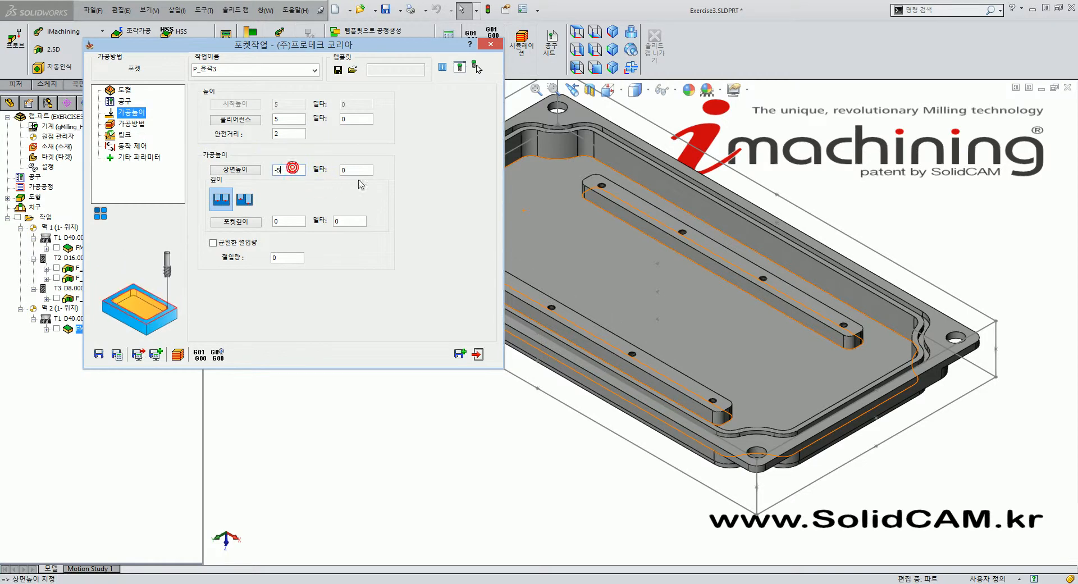
pyautogui.click(589, 122)
pyautogui.click(297, 170)
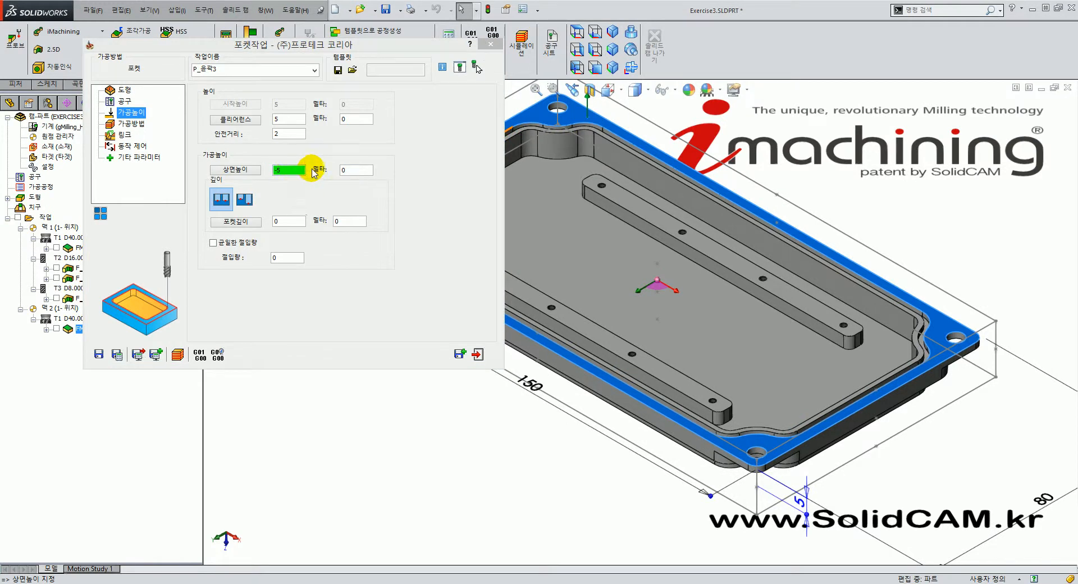
# Define the pocket depth from the top face of the rear raised rib and set the step down to 2
pyautogui.click(290, 223)
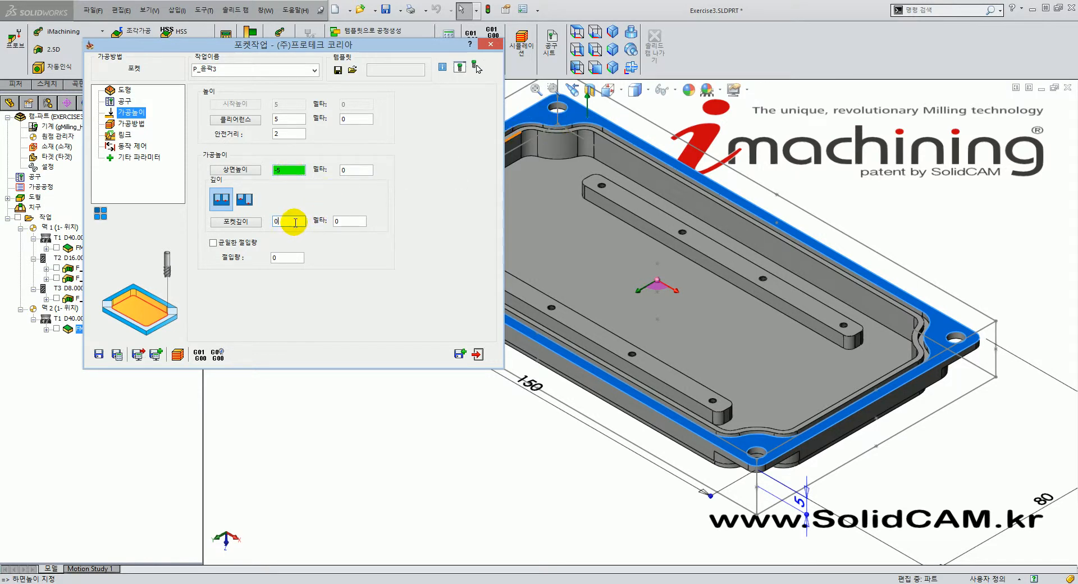
pyautogui.click(288, 222)
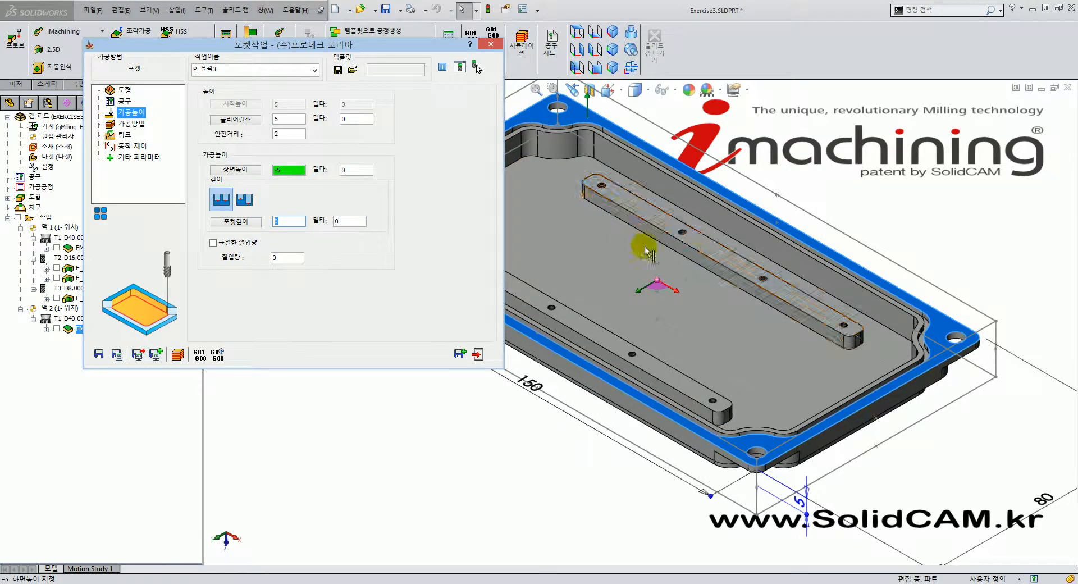
pyautogui.click(646, 216)
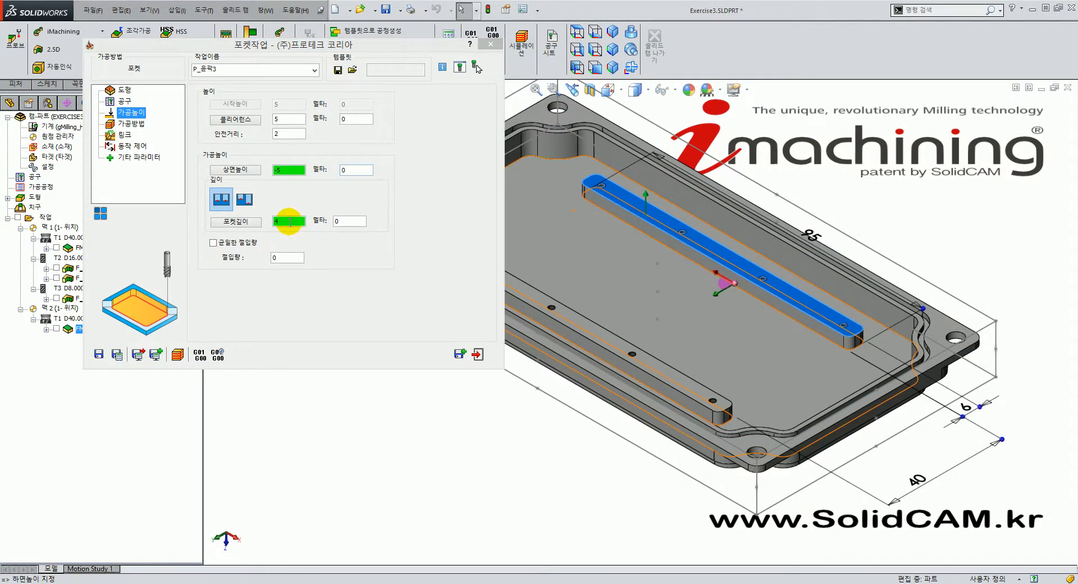
pyautogui.click(285, 258)
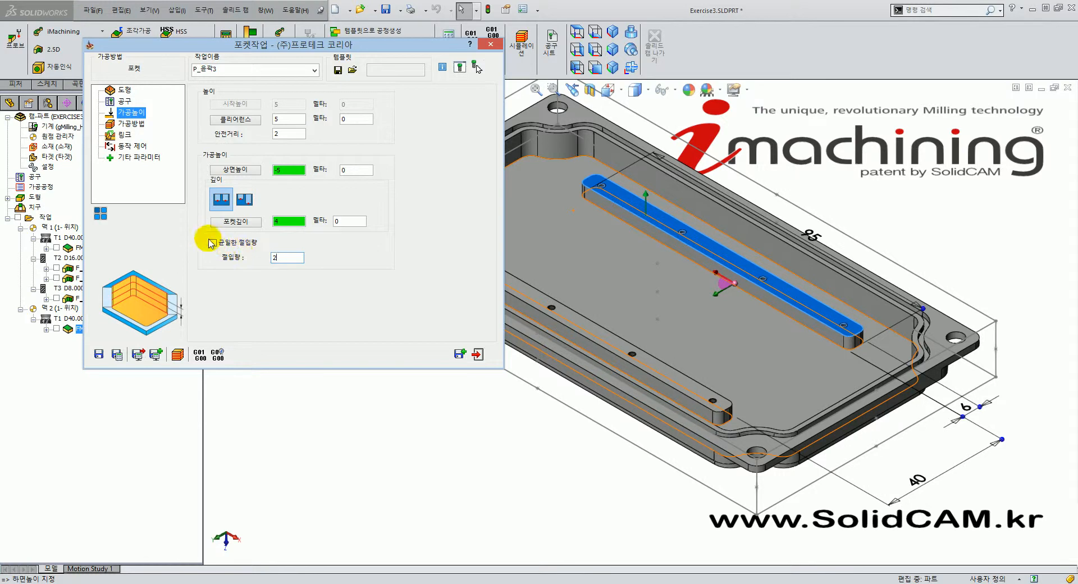
# Set the pocket's wall offset and floor offset to 0.2 each, leaving the island offset at 0
pyautogui.click(134, 123)
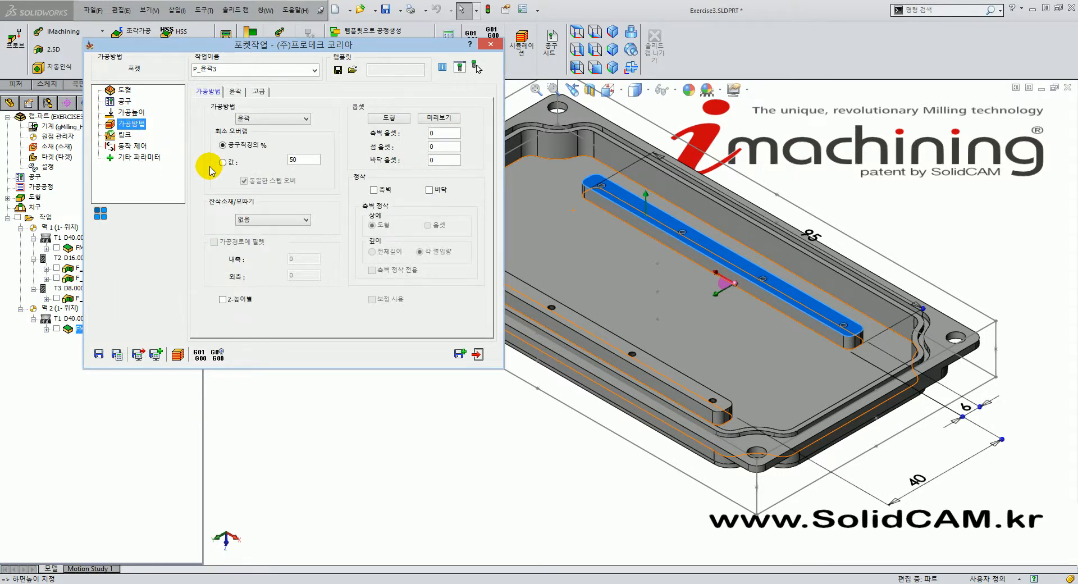
pyautogui.click(453, 135)
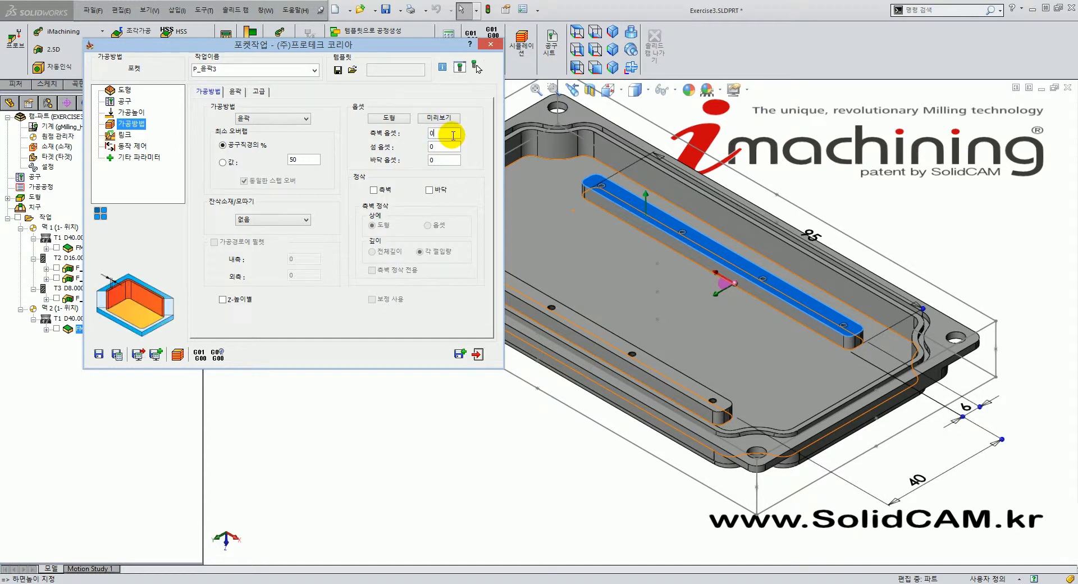
pyautogui.click(444, 147)
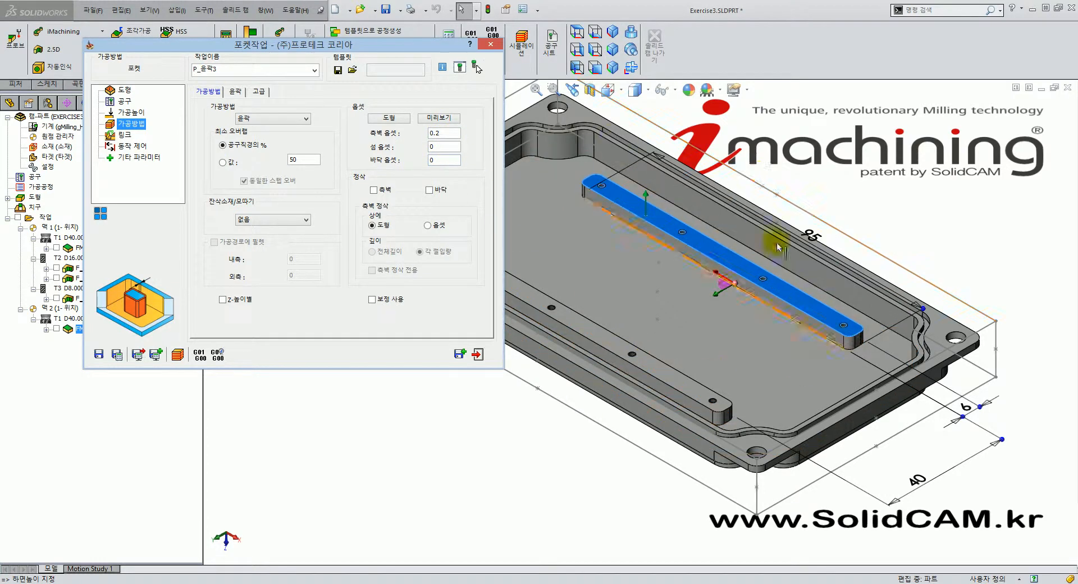
pyautogui.click(444, 159)
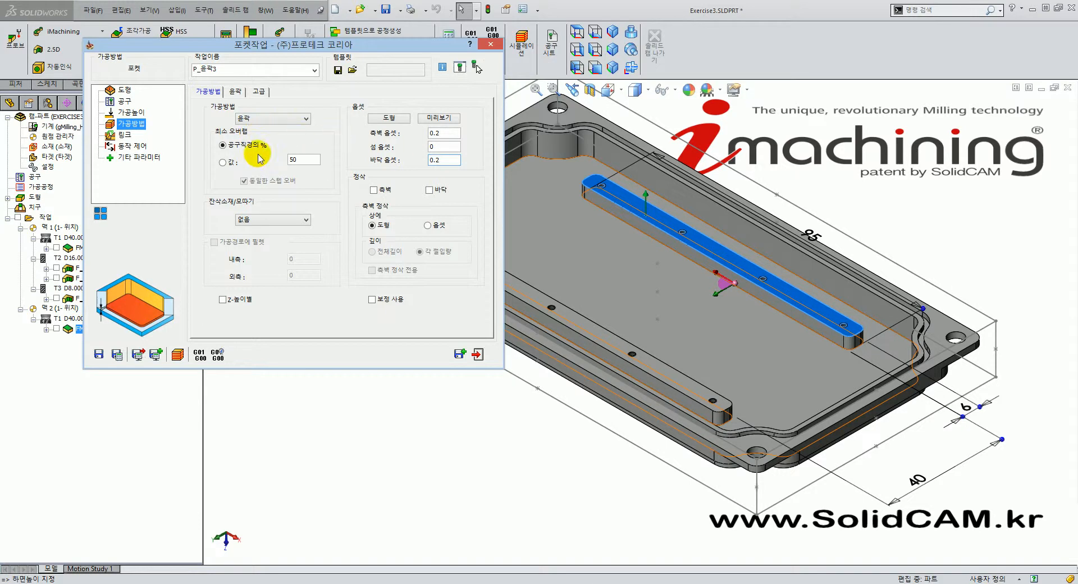
# Review the pocket strategies, keeping Contour (윤곽) with an overlap of 50% of the tool diameter, and check the wall and floor offsets
pyautogui.click(310, 161)
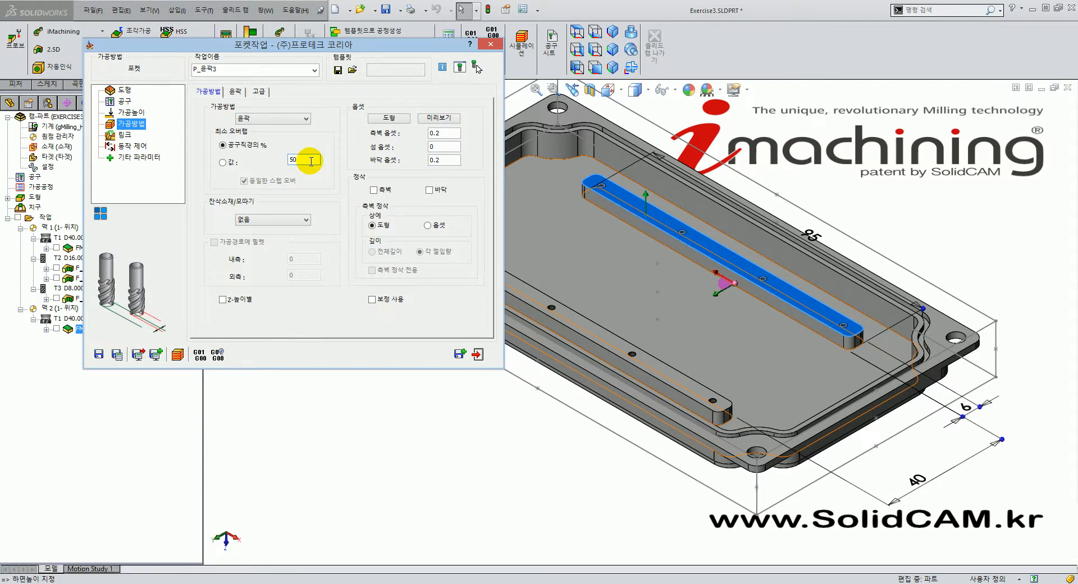
pyautogui.doubleClick(302, 159)
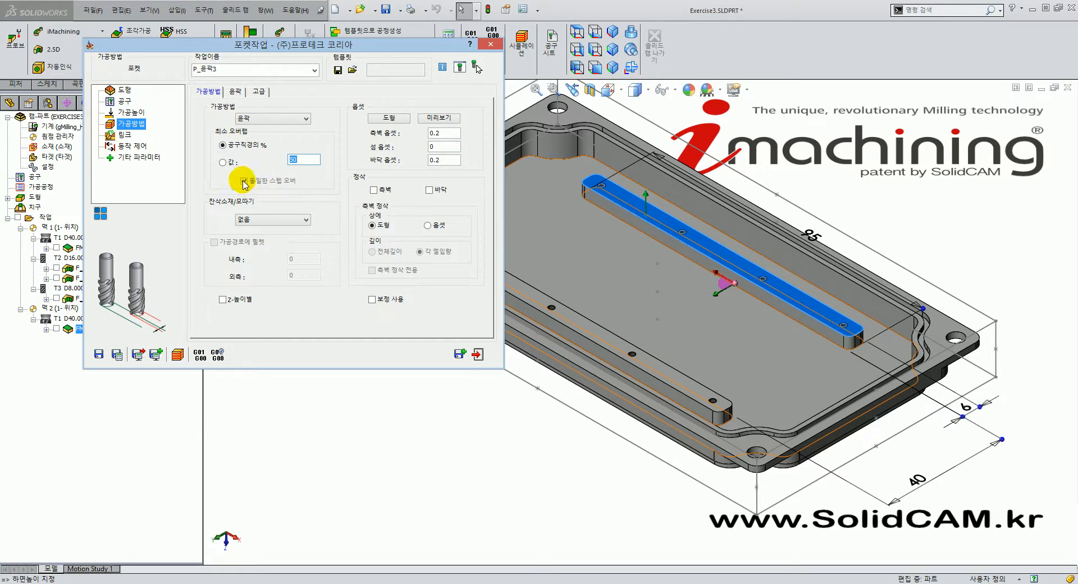
pyautogui.click(273, 118)
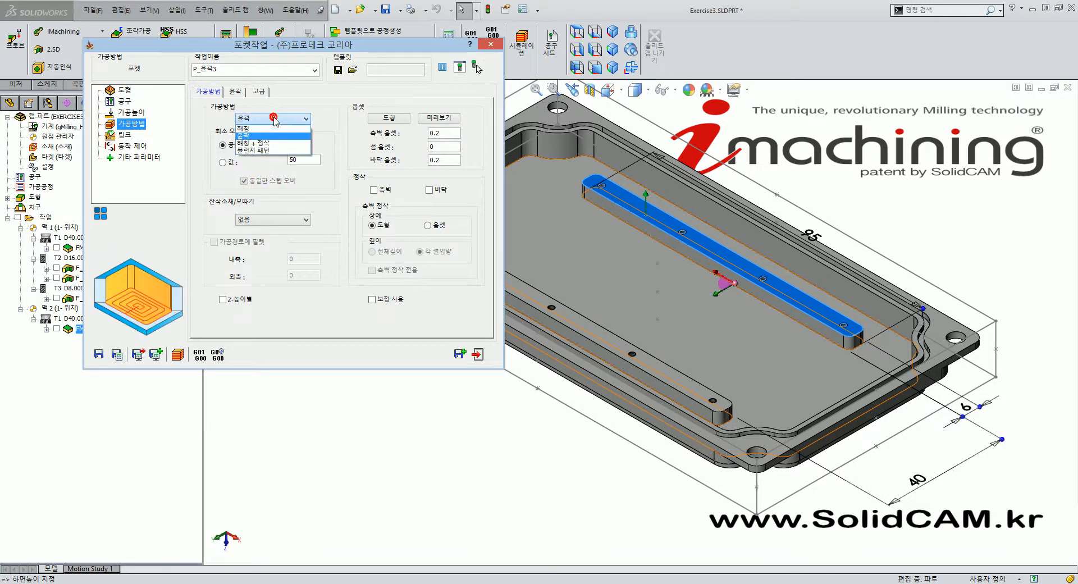
pyautogui.click(250, 136)
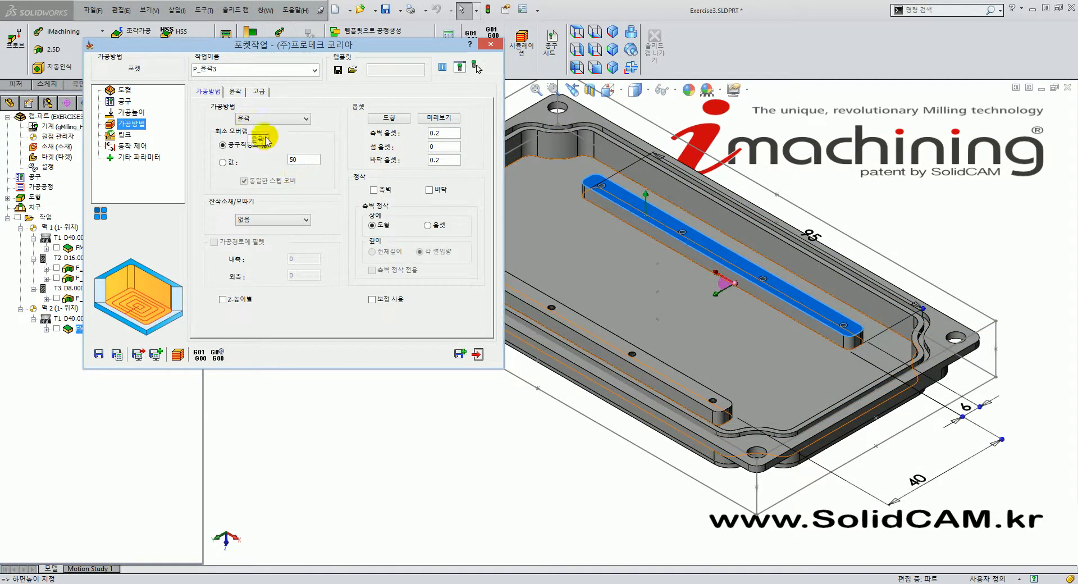
pyautogui.click(302, 160)
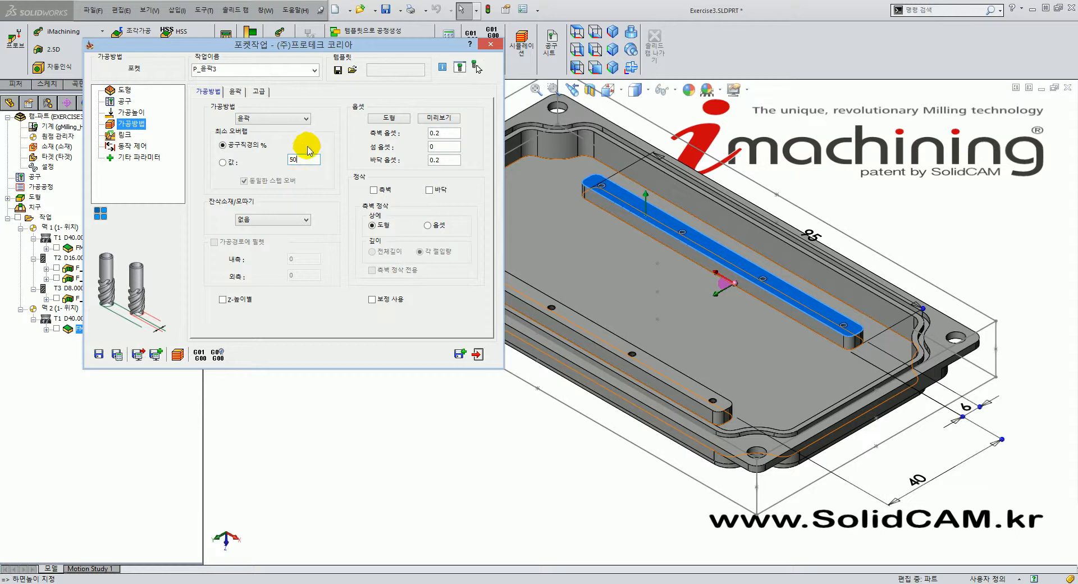
pyautogui.click(452, 135)
pyautogui.click(452, 161)
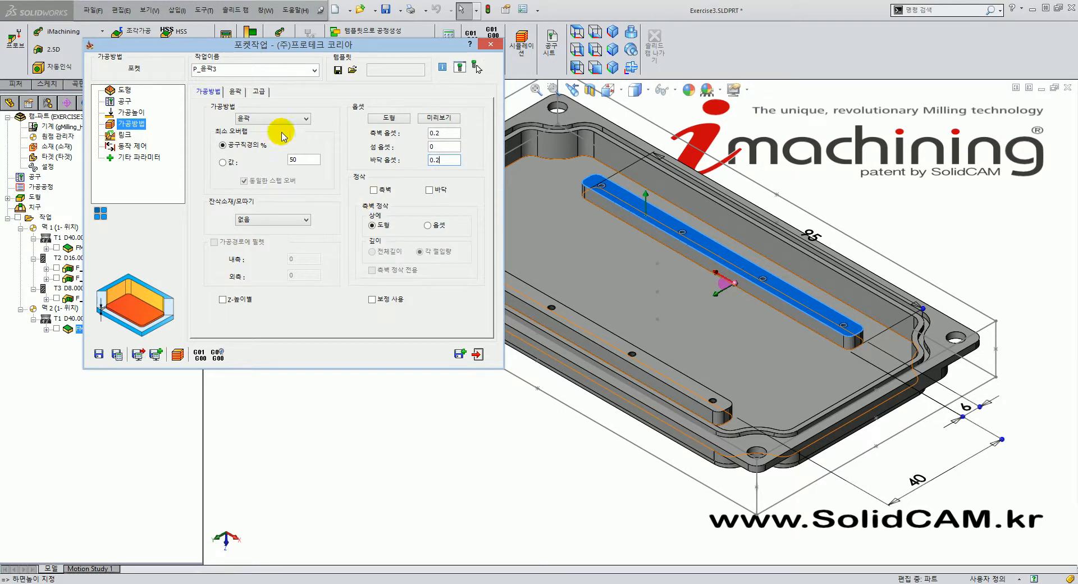
# Set the pocket's ramping to helical (헬리컬) with a helix radius of 3, keeping the ramp angle at 5
pyautogui.click(124, 135)
pyautogui.click(281, 128)
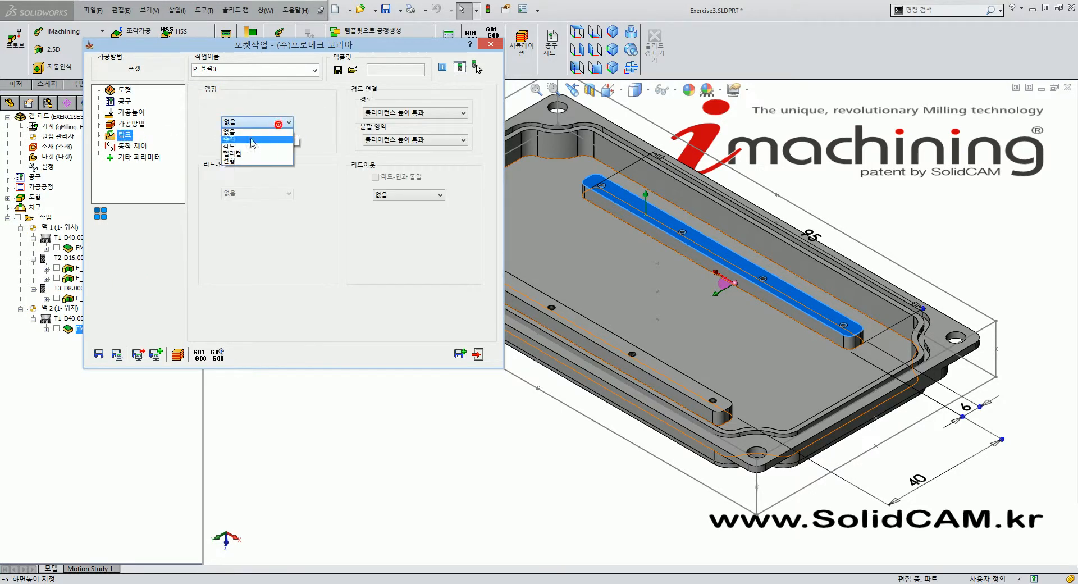
pyautogui.click(240, 155)
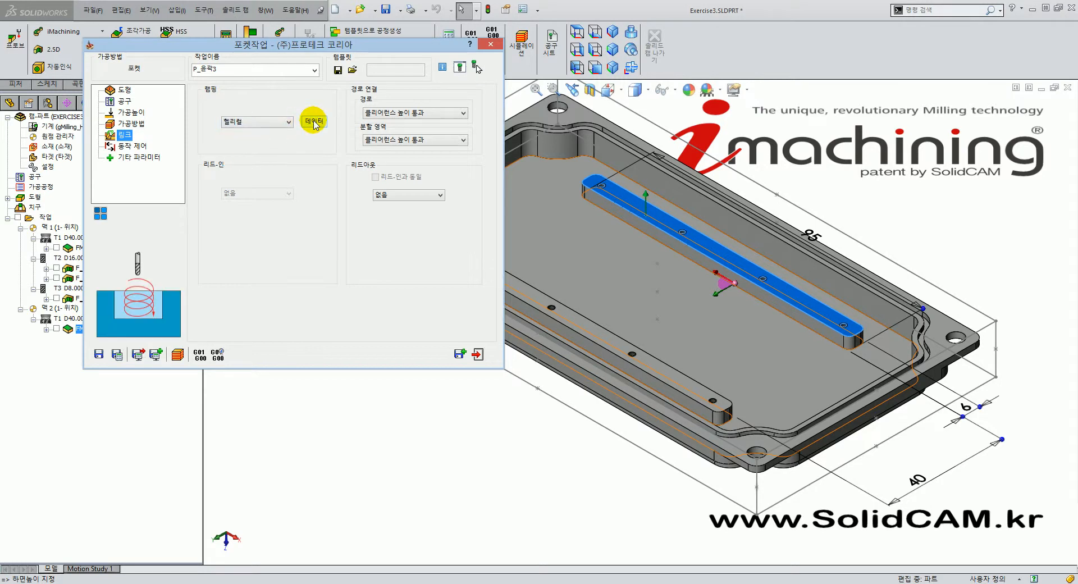
pyautogui.click(314, 123)
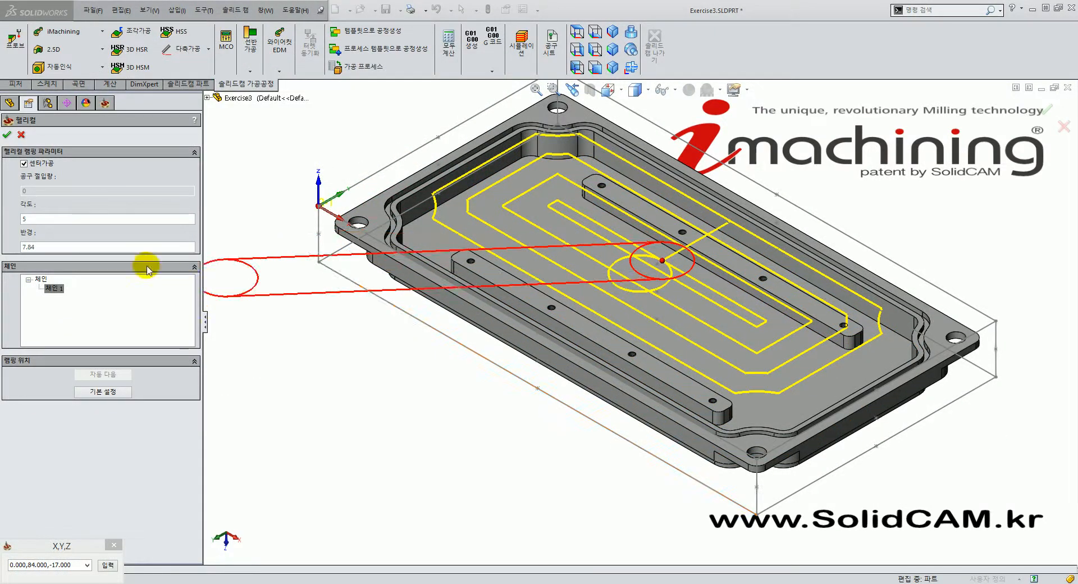
pyautogui.doubleClick(45, 246)
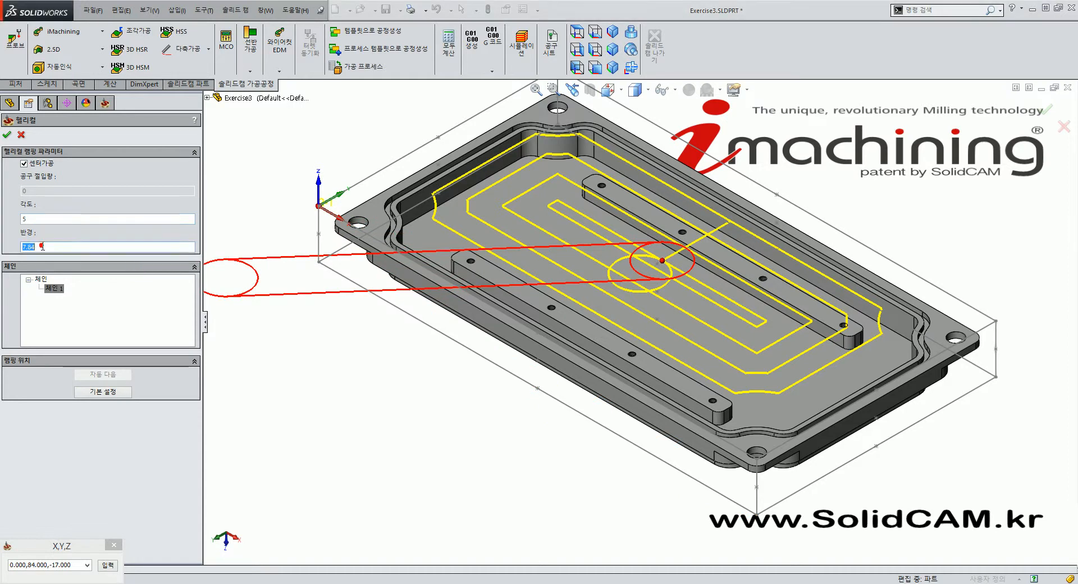
pyautogui.write('3')
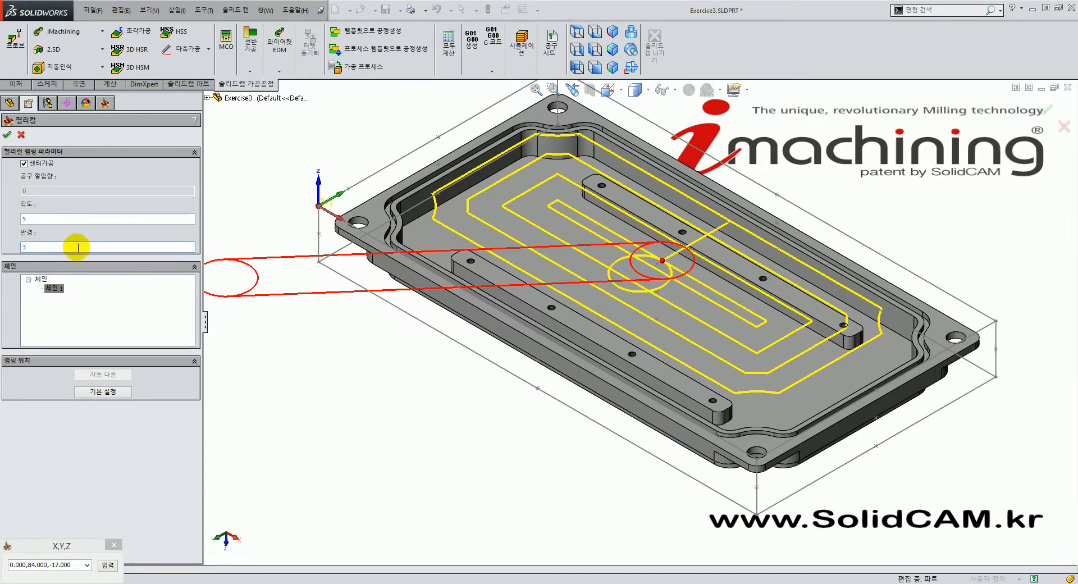
pyautogui.click(62, 220)
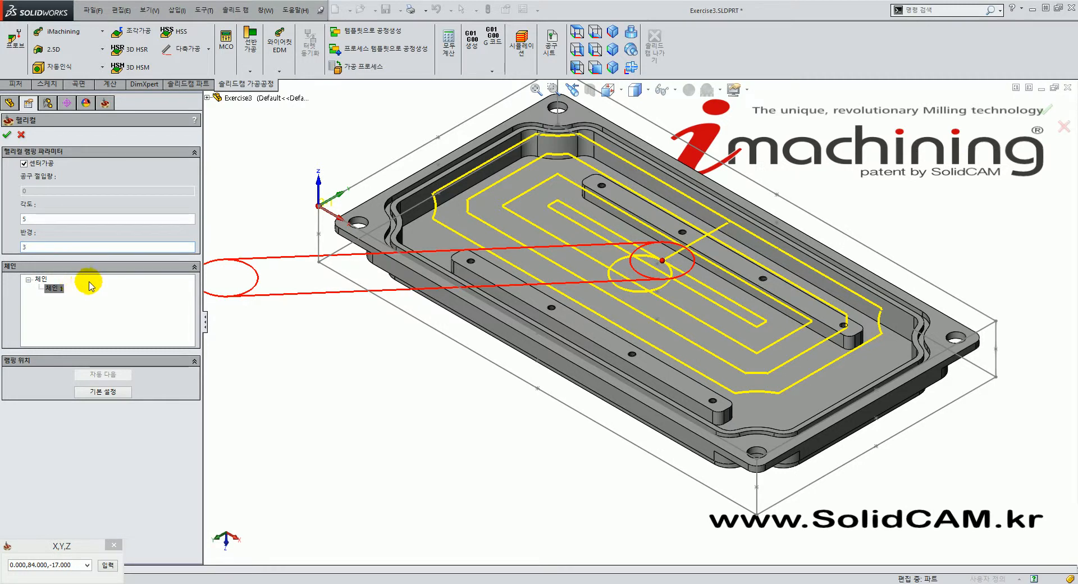
pyautogui.click(8, 135)
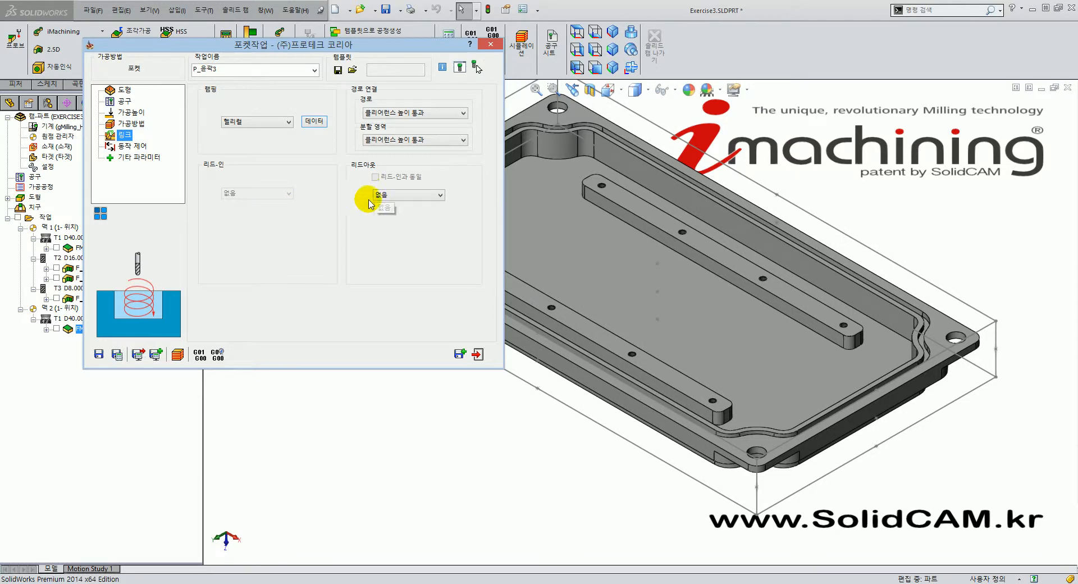
# Set the pocket's lead-out to an arc (호) with radius 2 and arc angle 90, and save and calculate the operation
pyautogui.click(412, 196)
pyautogui.click(396, 214)
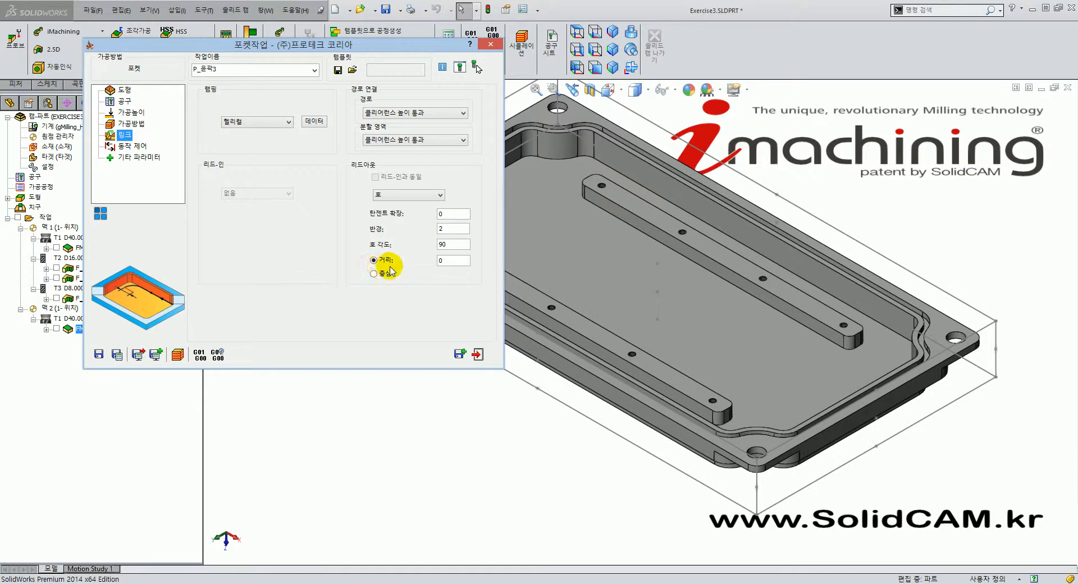
pyautogui.click(118, 353)
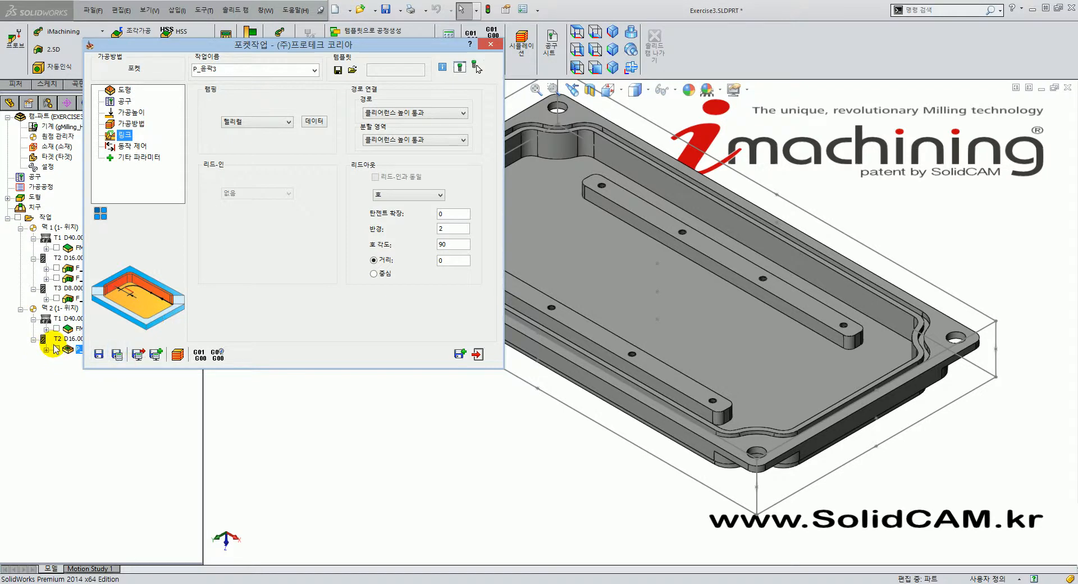
# Display the calculated pocket toolpath on the part and examine its arc lead-out and helical entry up close
pyautogui.click(57, 350)
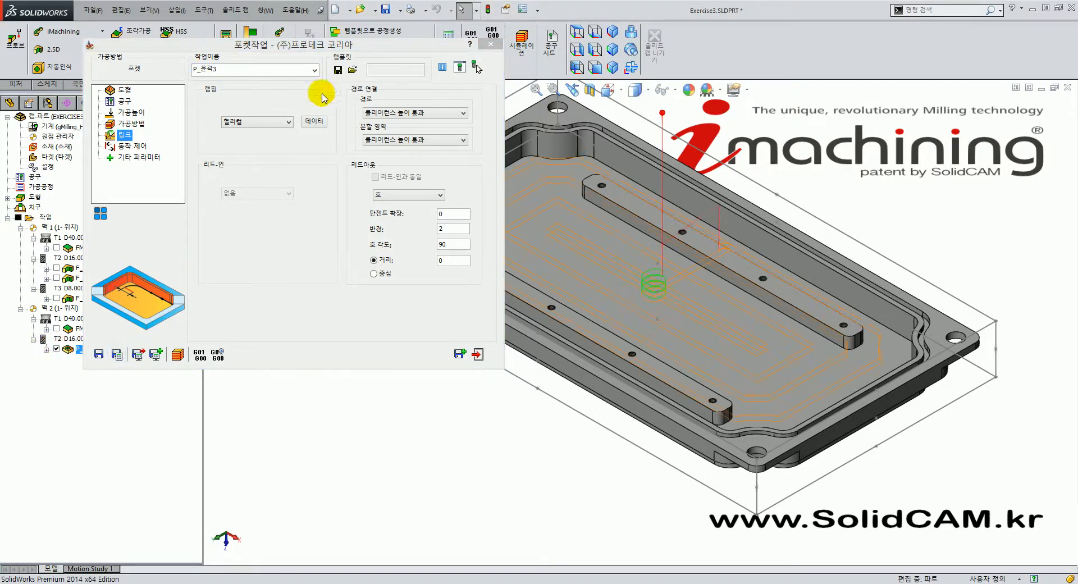
pyautogui.scroll(-10, 646, 305)
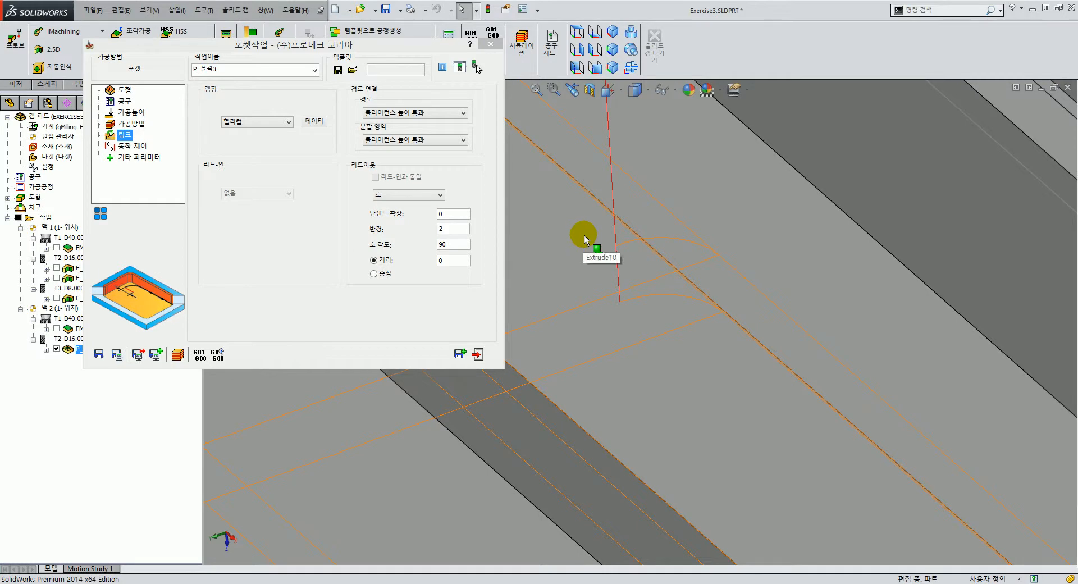
pyautogui.scroll(-3, 715, 296)
pyautogui.scroll(5, 638, 315)
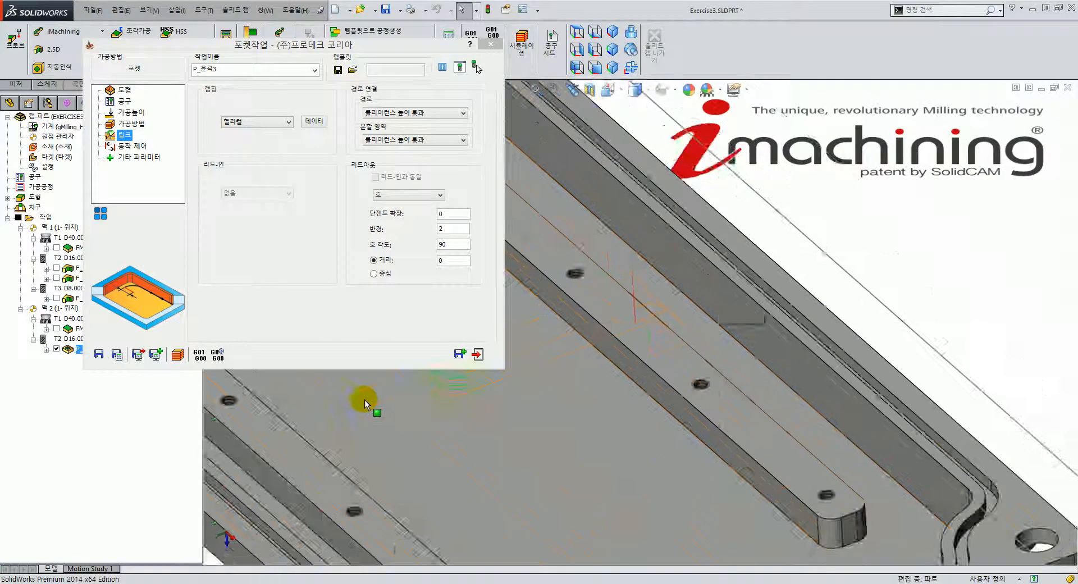
pyautogui.scroll(-7, 365, 406)
pyautogui.scroll(2, 651, 337)
pyautogui.scroll(3, 608, 324)
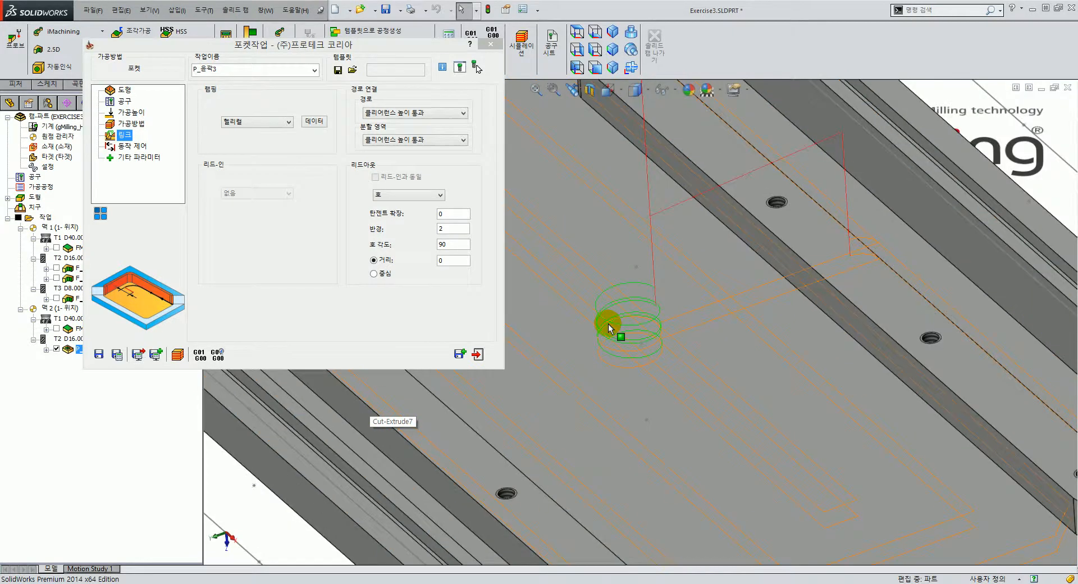
pyautogui.moveTo(597, 334); pyautogui.dragTo(595, 365, button='middle')
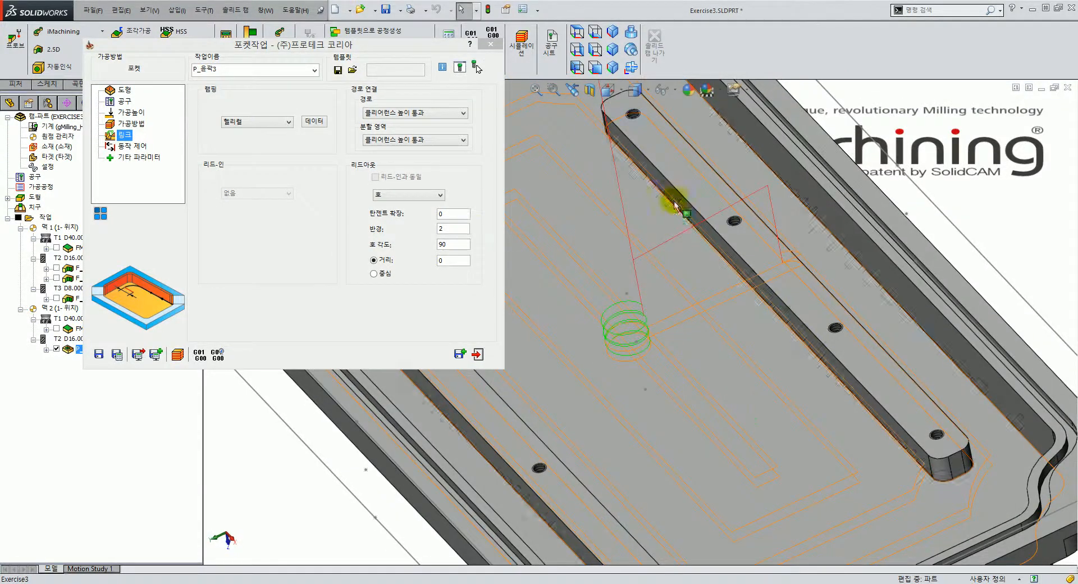
# Run a SolidVerify simulation of the pocket operation from an isometric view and return to the operation settings
pyautogui.click(177, 354)
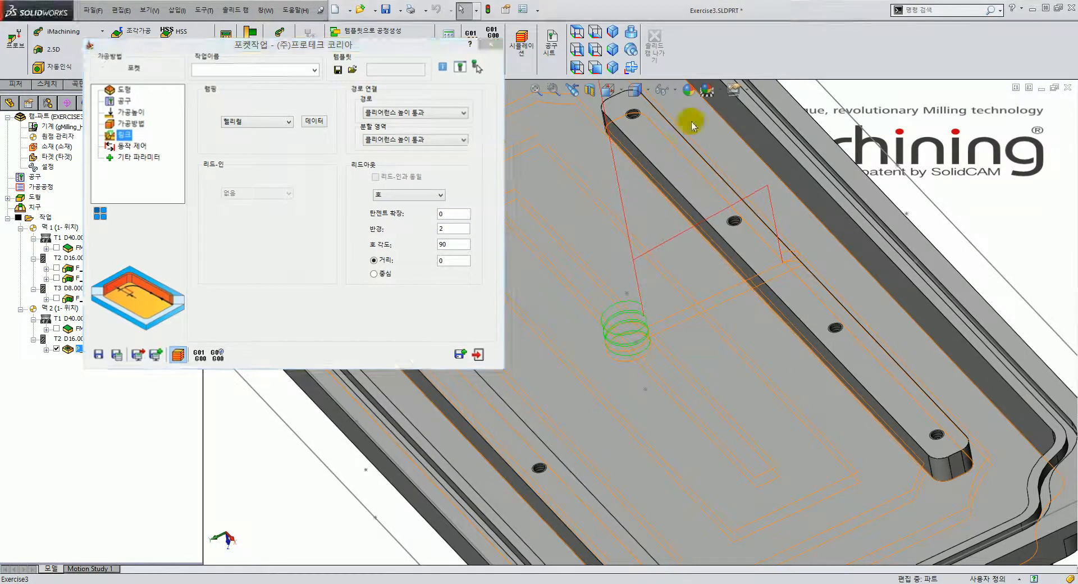
pyautogui.click(612, 31)
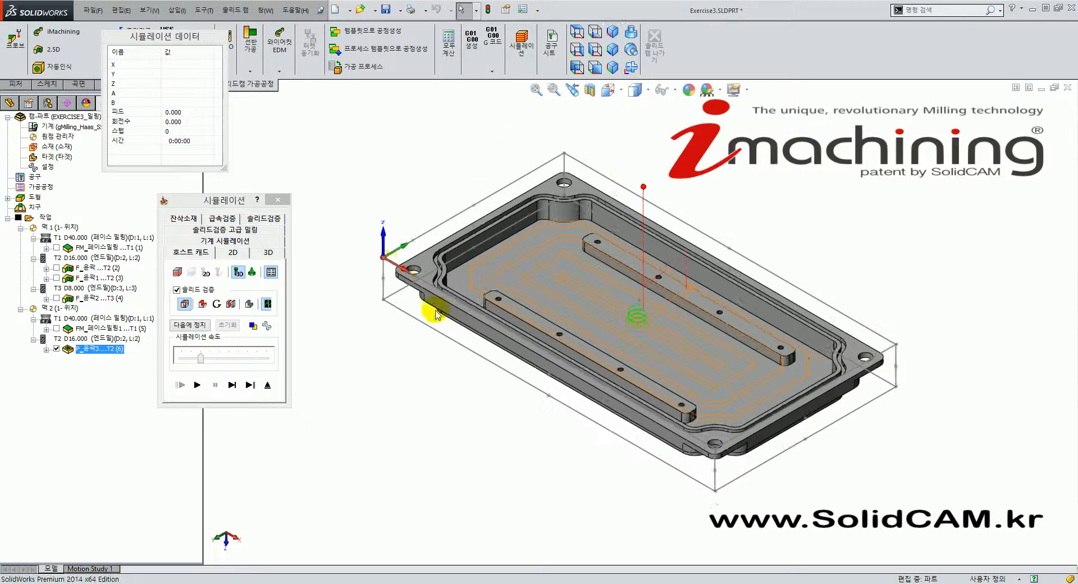
pyautogui.click(264, 217)
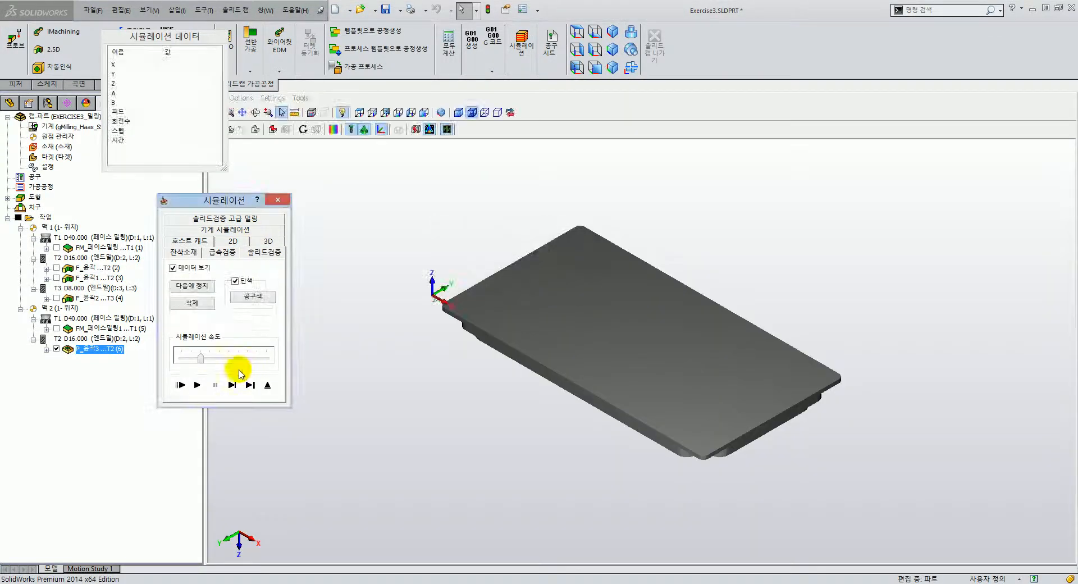
pyautogui.click(198, 385)
pyautogui.click(201, 386)
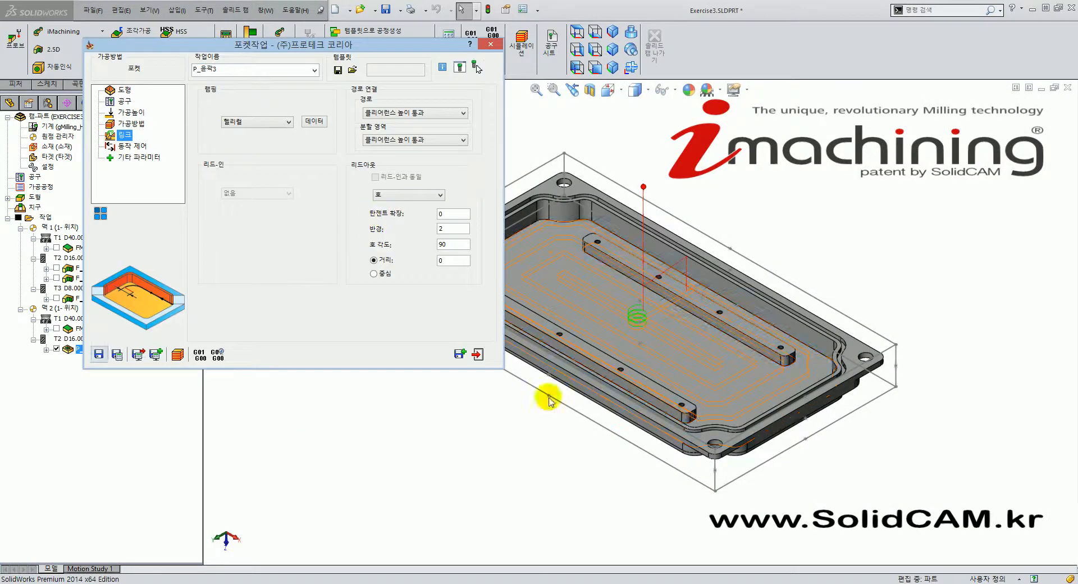
# Examine the helical ramp passes of the pocket toolpath up close from several angles, and restore the isometric view
pyautogui.scroll(-5, 568, 304)
pyautogui.scroll(-5, 681, 337)
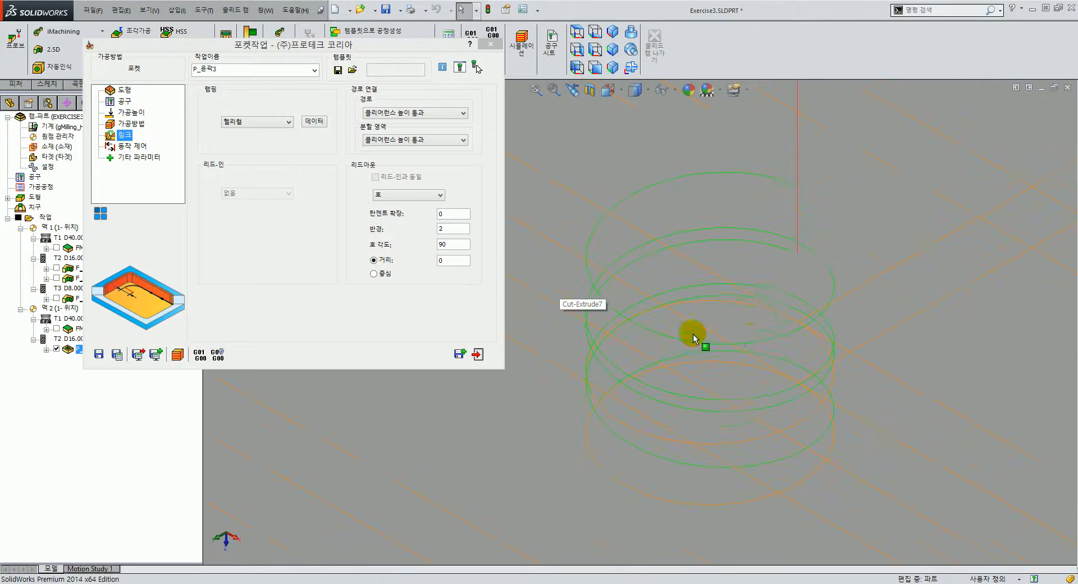
pyautogui.moveTo(734, 359); pyautogui.dragTo(684, 274, button='middle')
pyautogui.scroll(-3, 612, 253)
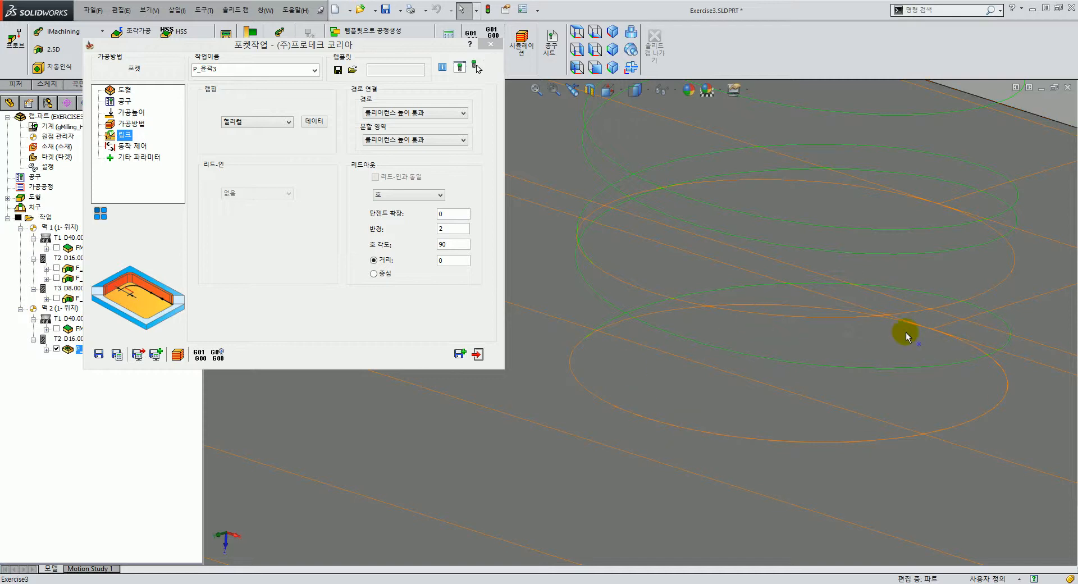
pyautogui.scroll(12, 611, 310)
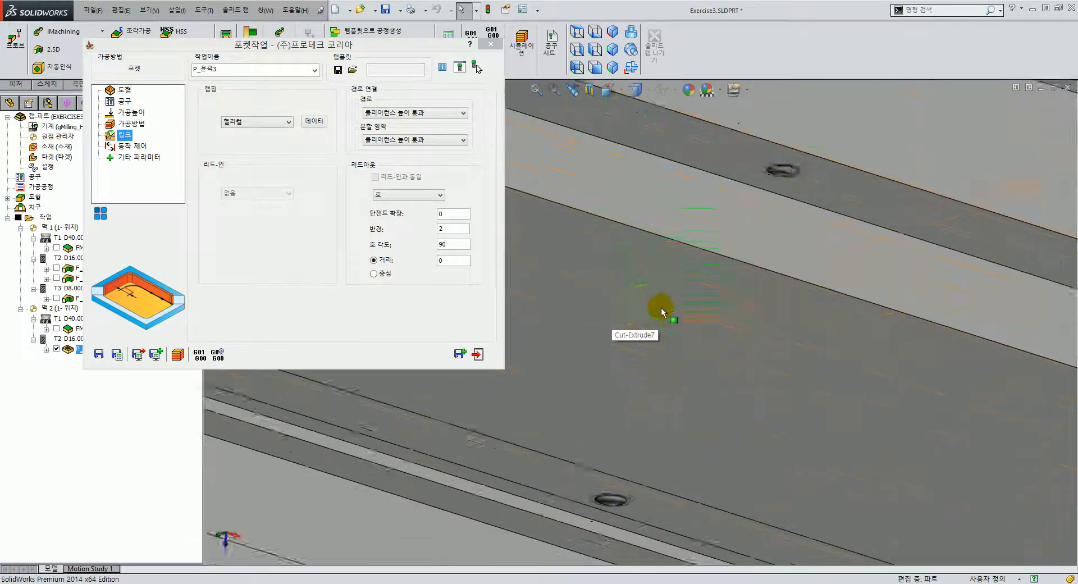
pyautogui.moveTo(683, 341); pyautogui.dragTo(662, 361, button='middle')
pyautogui.click(595, 67)
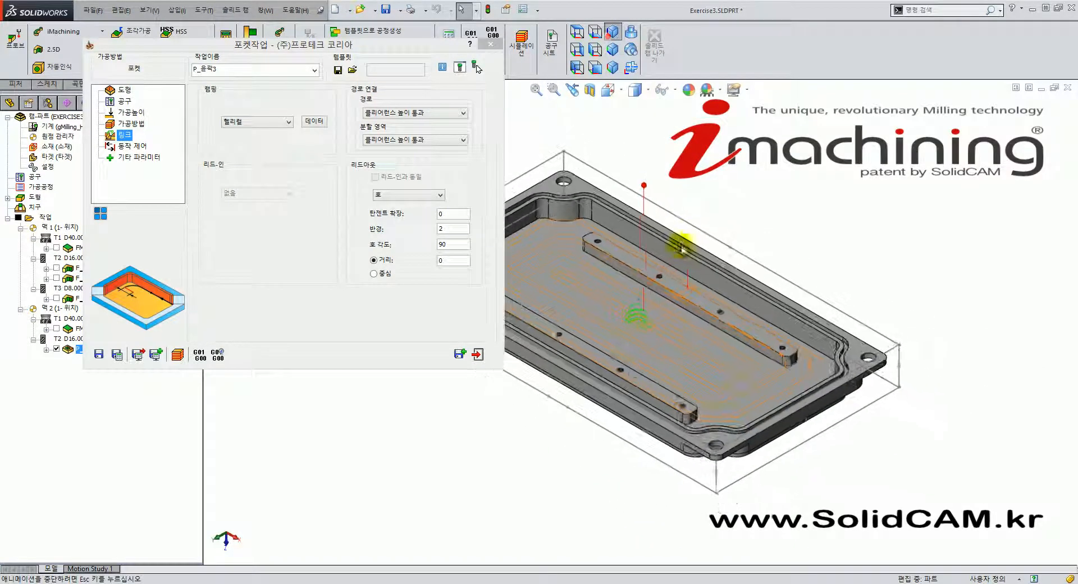
# Hide the pocket toolpath and close the pocket operation
pyautogui.click(295, 325)
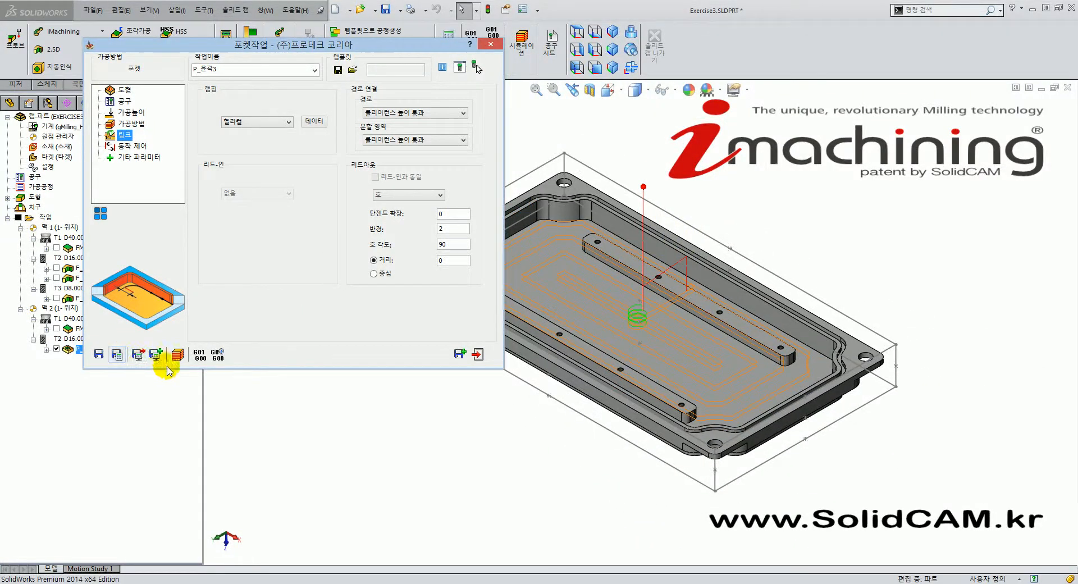
pyautogui.click(56, 349)
pyautogui.click(478, 354)
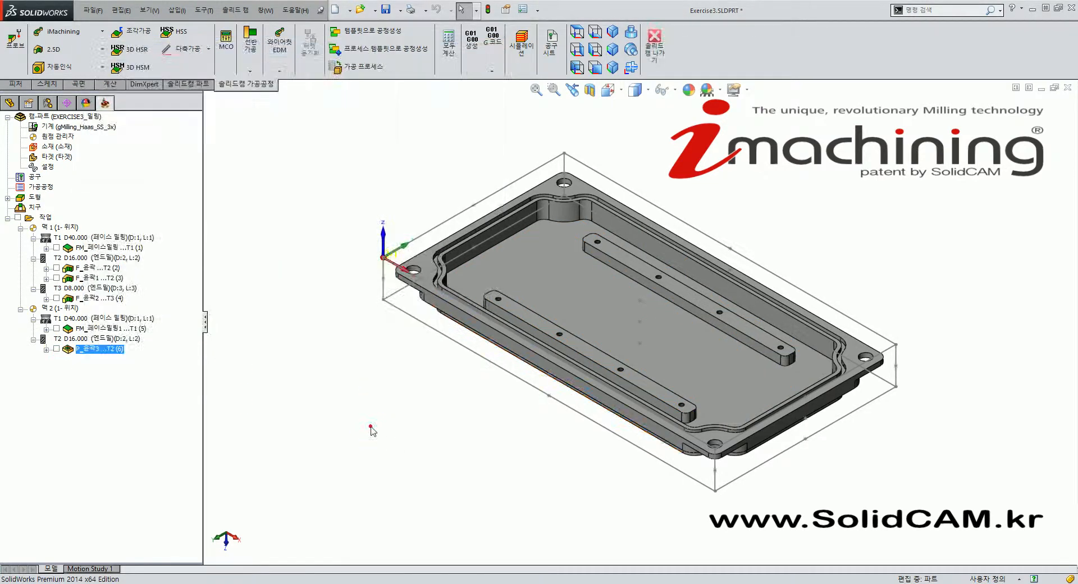